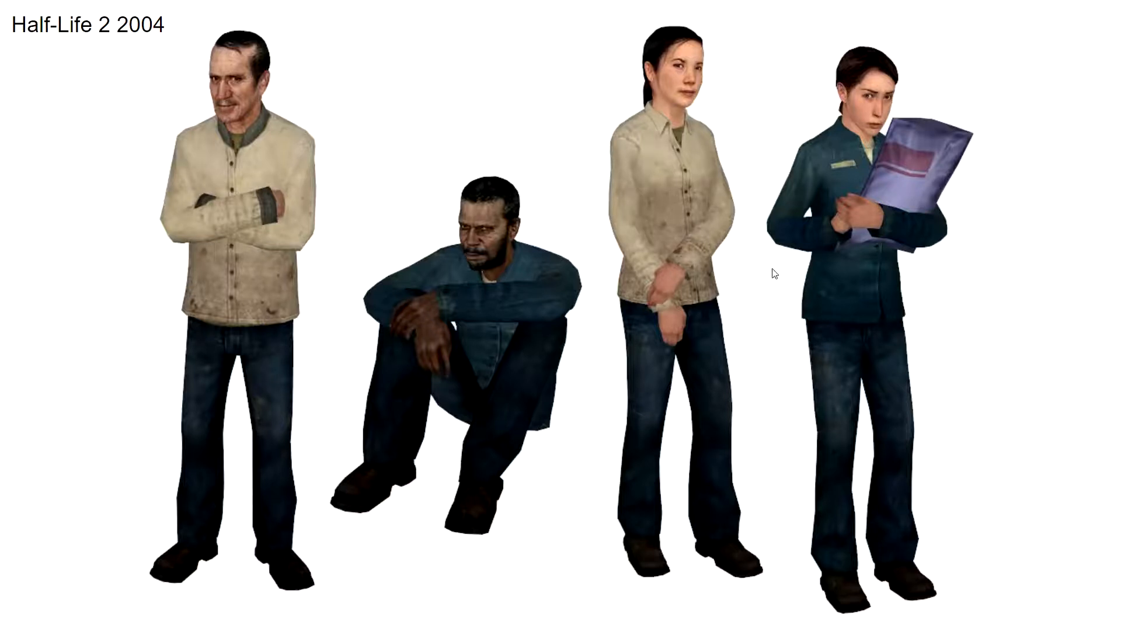
Step: Leave the slide presentation, switch to 3ds Max and delete the existing orange cone from the scene
key(Escape)
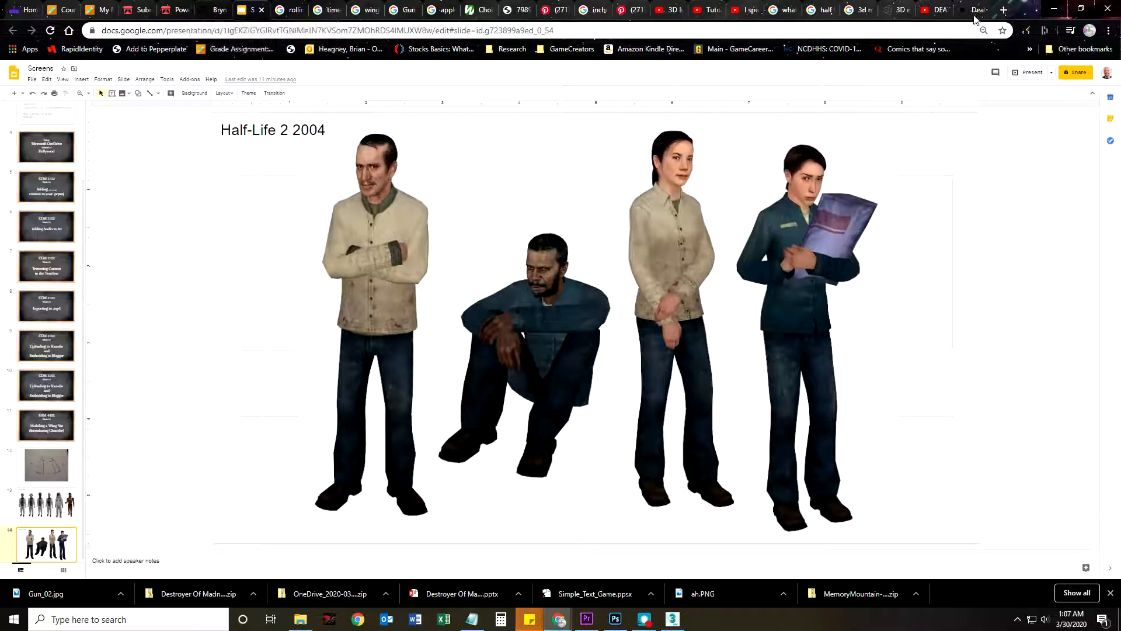
click(1054, 8)
middle_drag(593, 351, 620, 344)
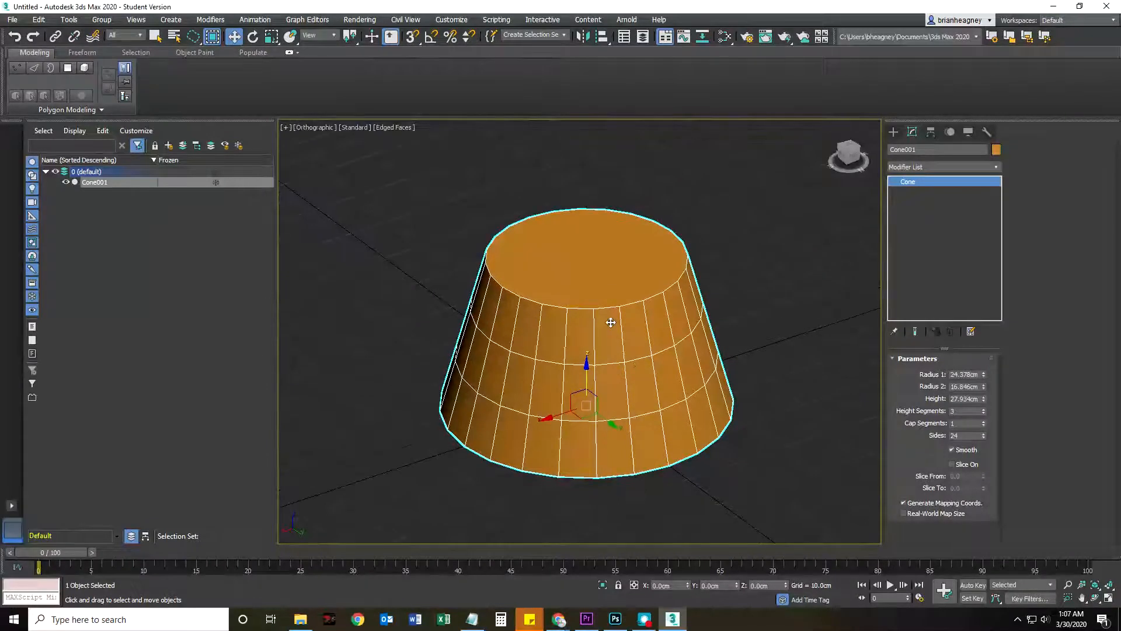
key(Delete)
middle_drag(579, 367, 562, 319)
Step: Create a truncated cone at the grid's origin with base radius about 13.6 cm, top radius about 9.1 cm and height about 16.2 cm
click(891, 129)
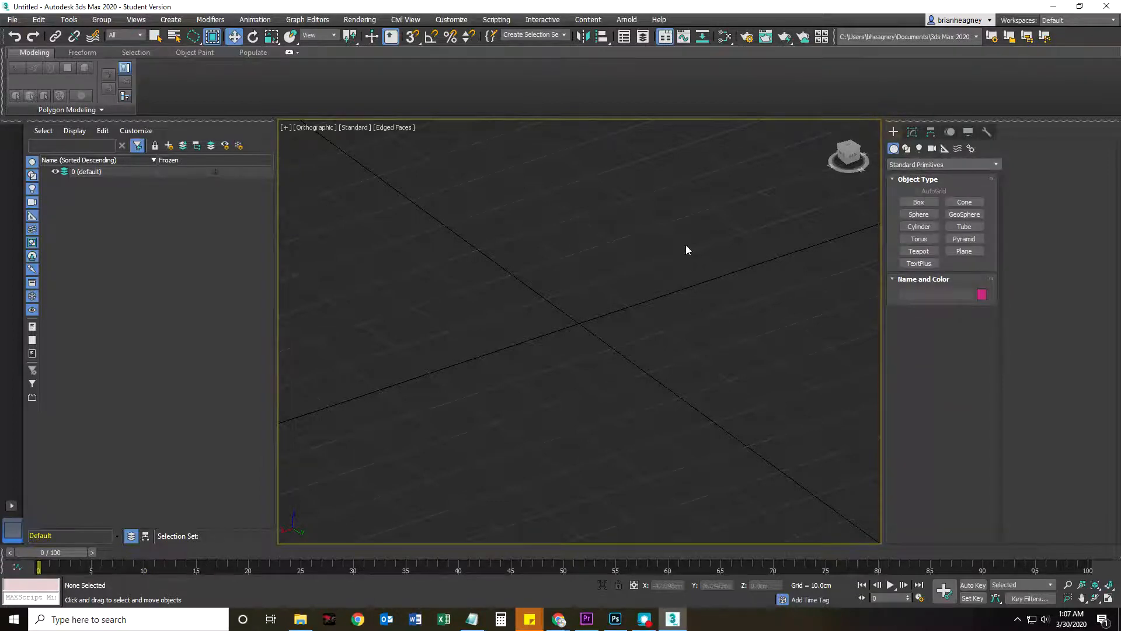
mouse_move(553, 317)
middle_down()
mouse_move(528, 292)
mouse_move(563, 320)
middle_up()
click(964, 202)
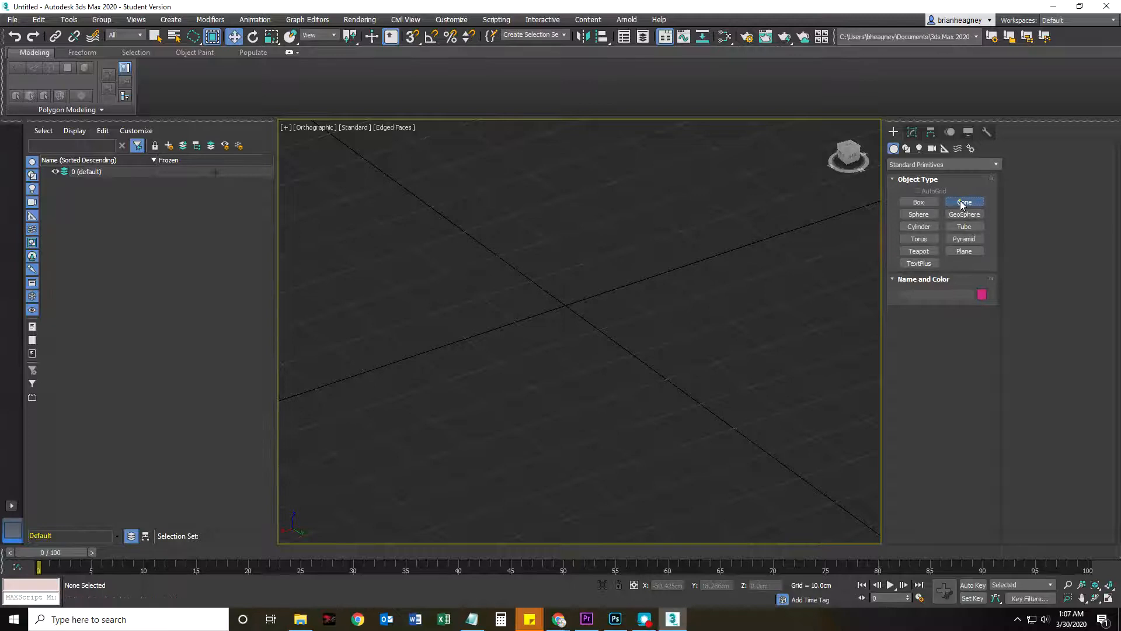
drag(565, 304, 593, 338)
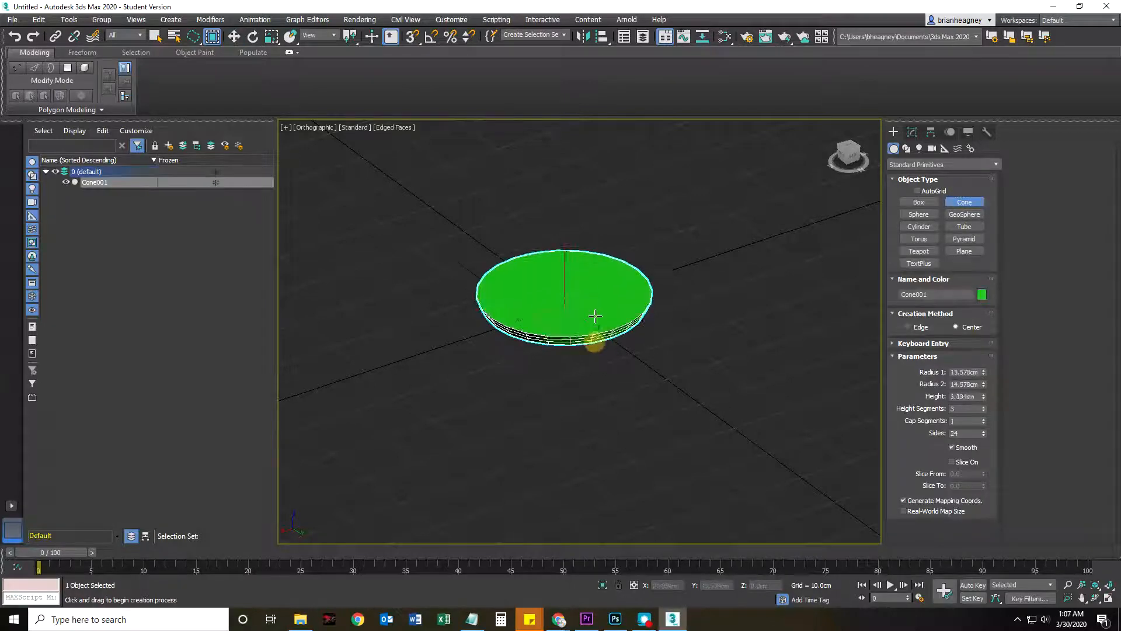
click(593, 244)
click(591, 268)
middle_drag(533, 357, 880, 436)
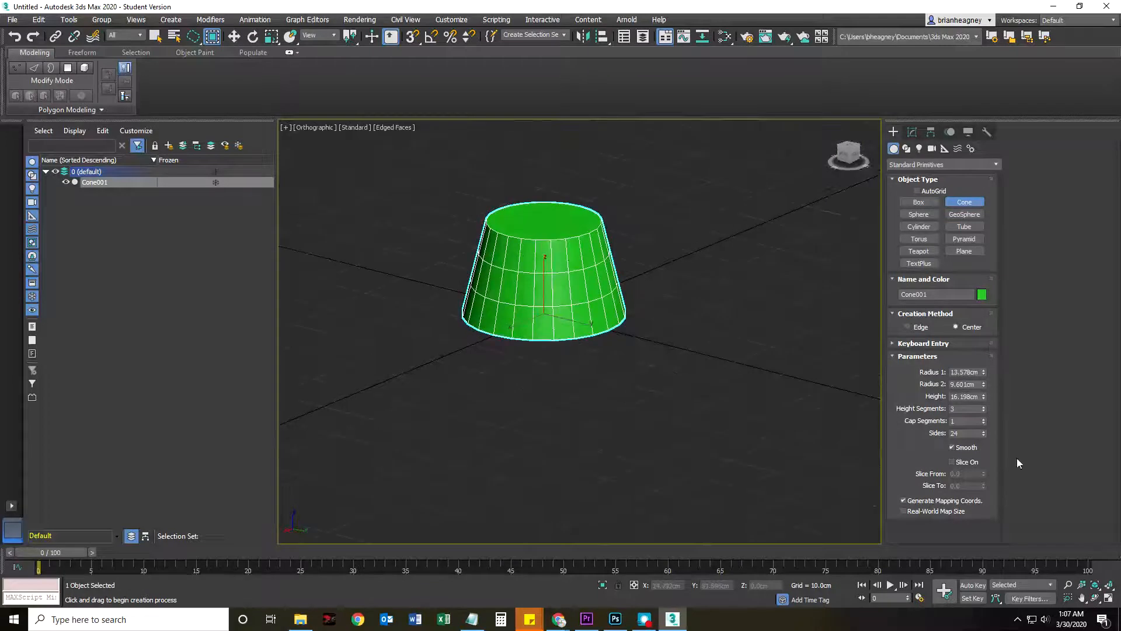
mouse_move(983, 387)
mouse_down()
mouse_move(982, 457)
mouse_move(987, 386)
mouse_up()
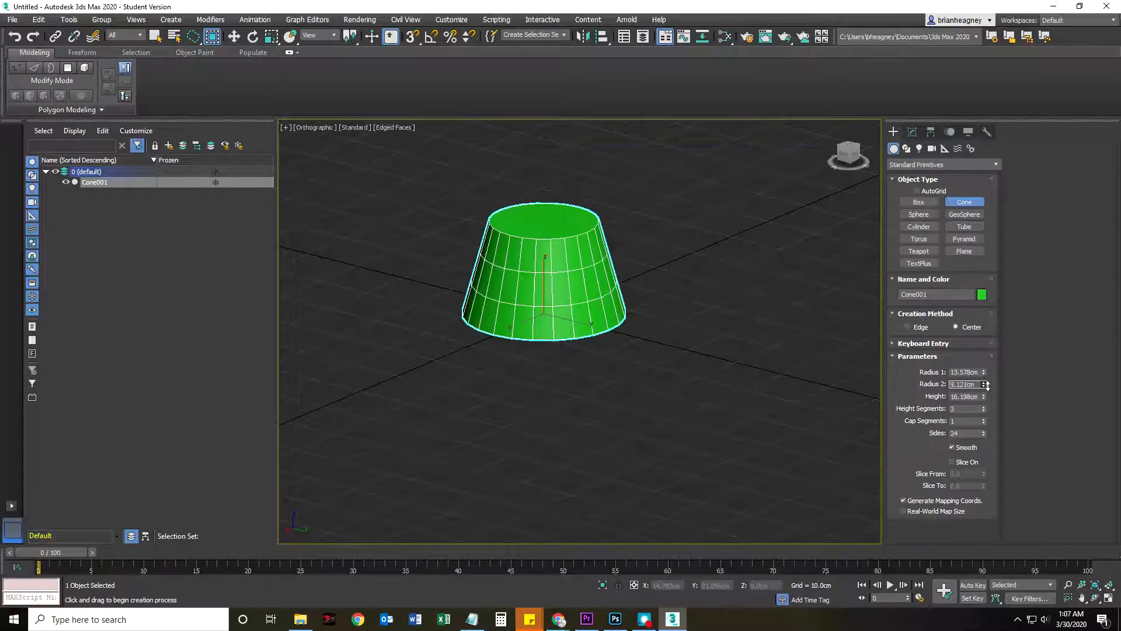
alt+middle_drag(623, 418, 796, 445)
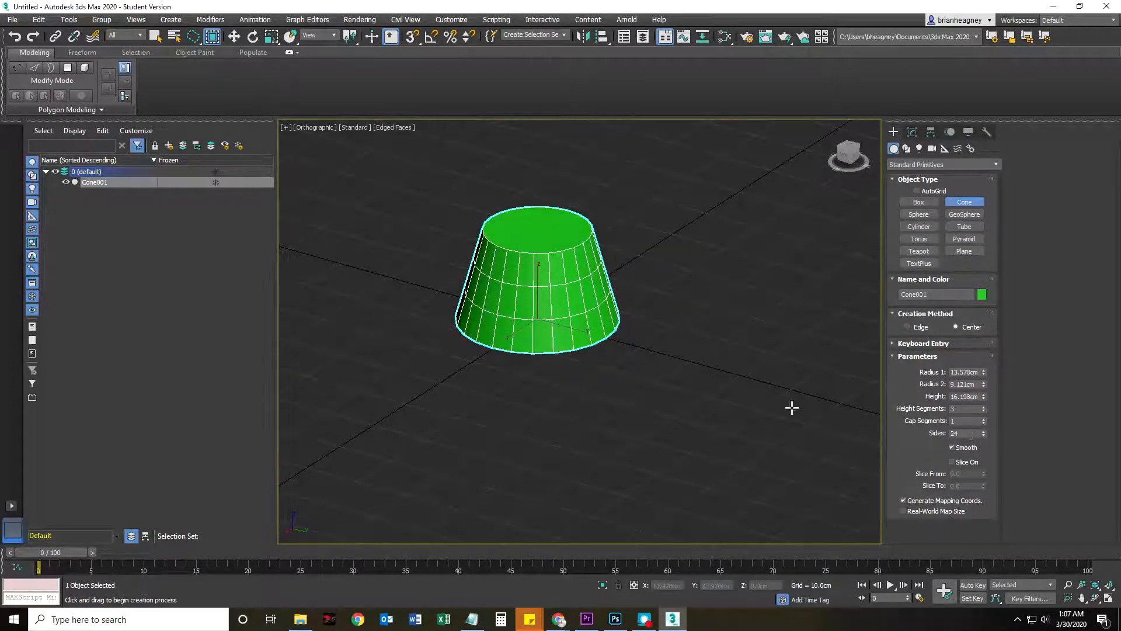
scroll(558, 333, up, 5)
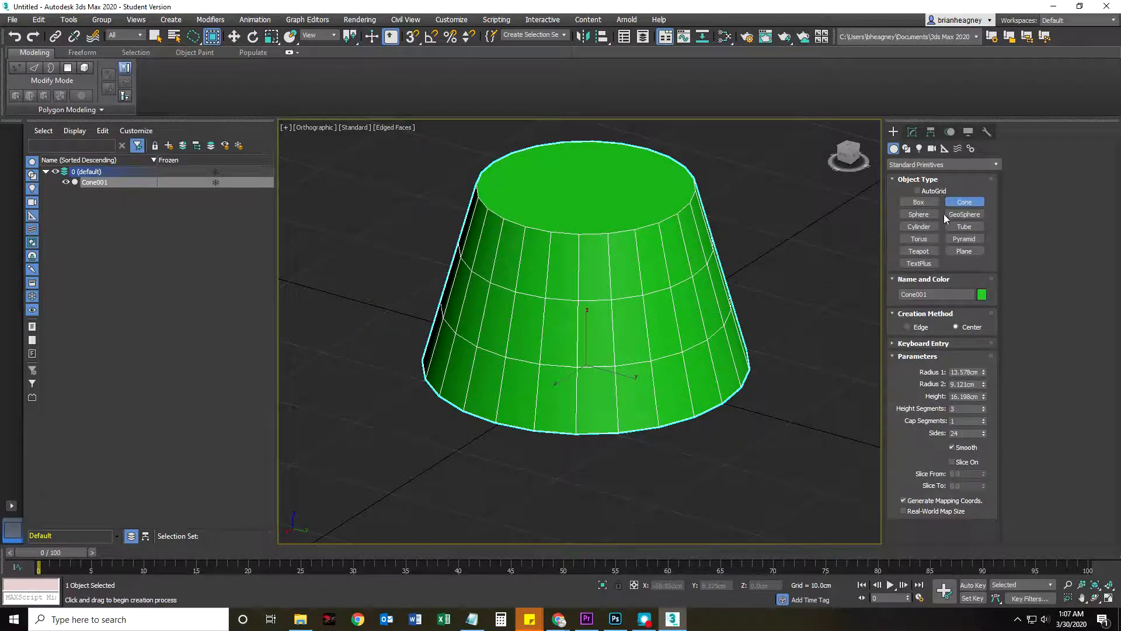
Step: Examine the cone's rim and side shading up close with the edged-faces display temporarily turned off
click(912, 132)
alt+middle_drag(738, 254, 710, 293)
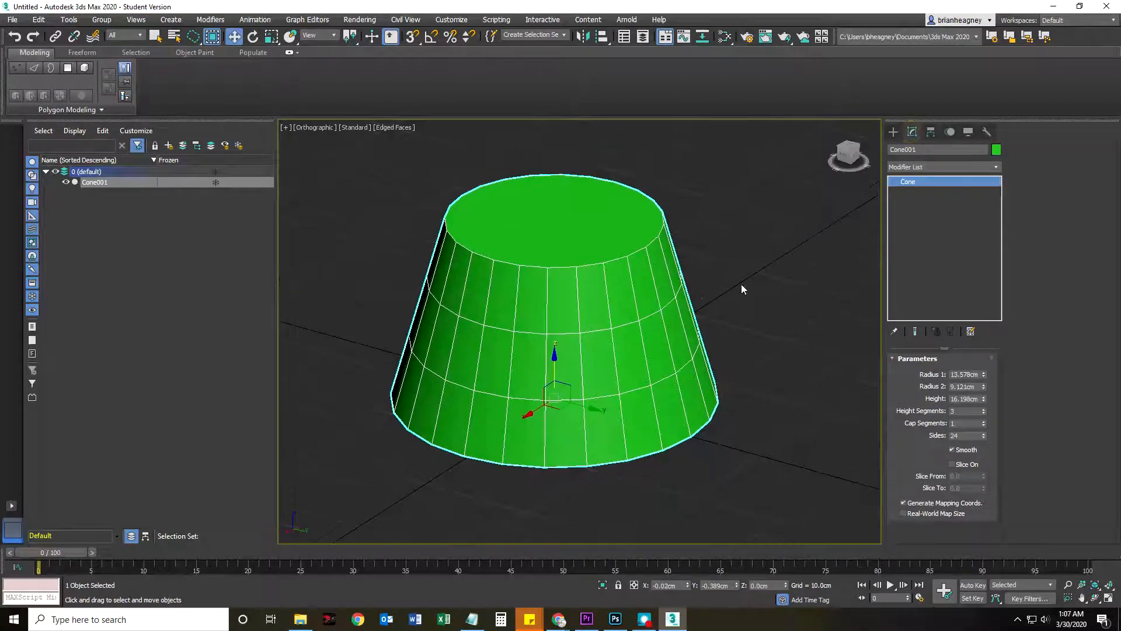
click(753, 276)
key(F4)
mouse_move(706, 314)
middle_down()
mouse_move(705, 350)
mouse_move(721, 368)
middle_up()
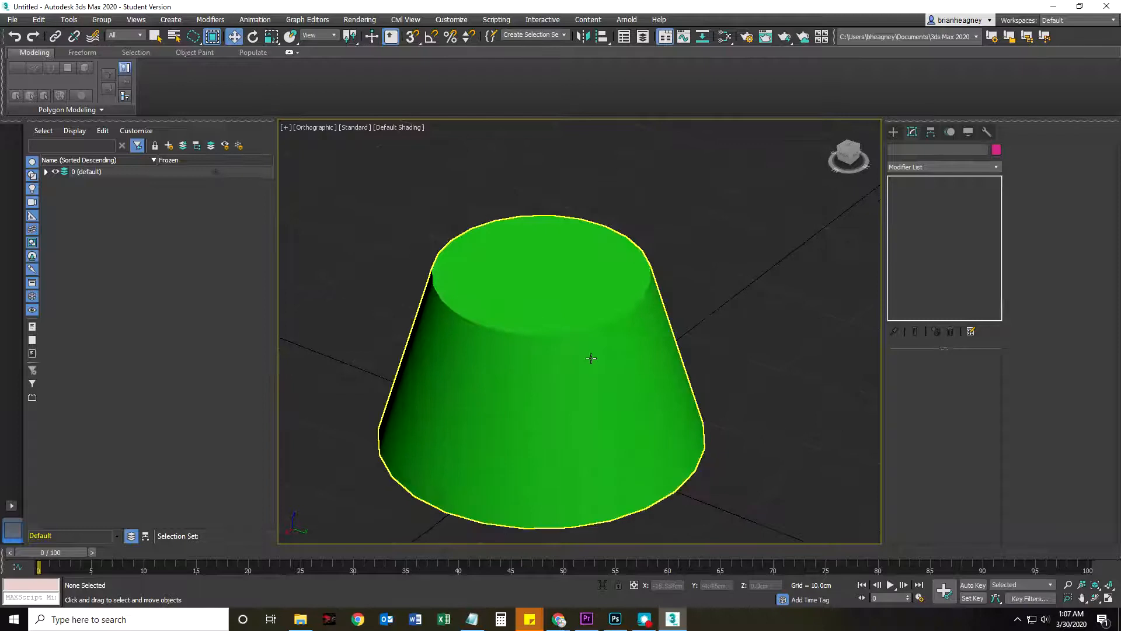
scroll(590, 355, up, 5)
scroll(598, 354, down, 3)
scroll(602, 324, up, 2)
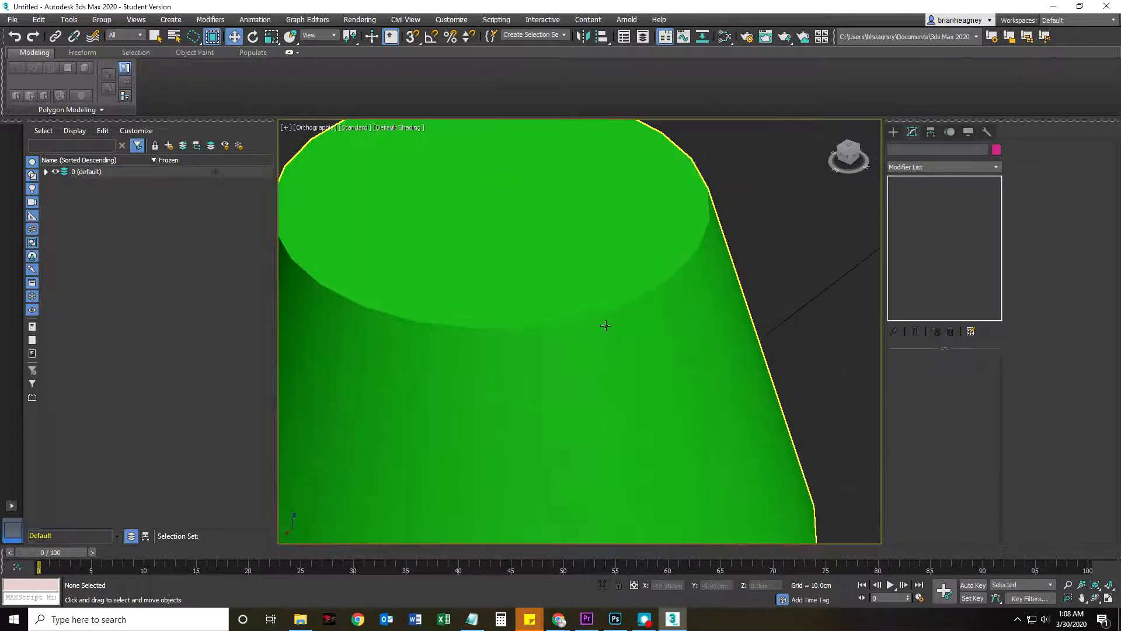
middle_drag(604, 323, 625, 342)
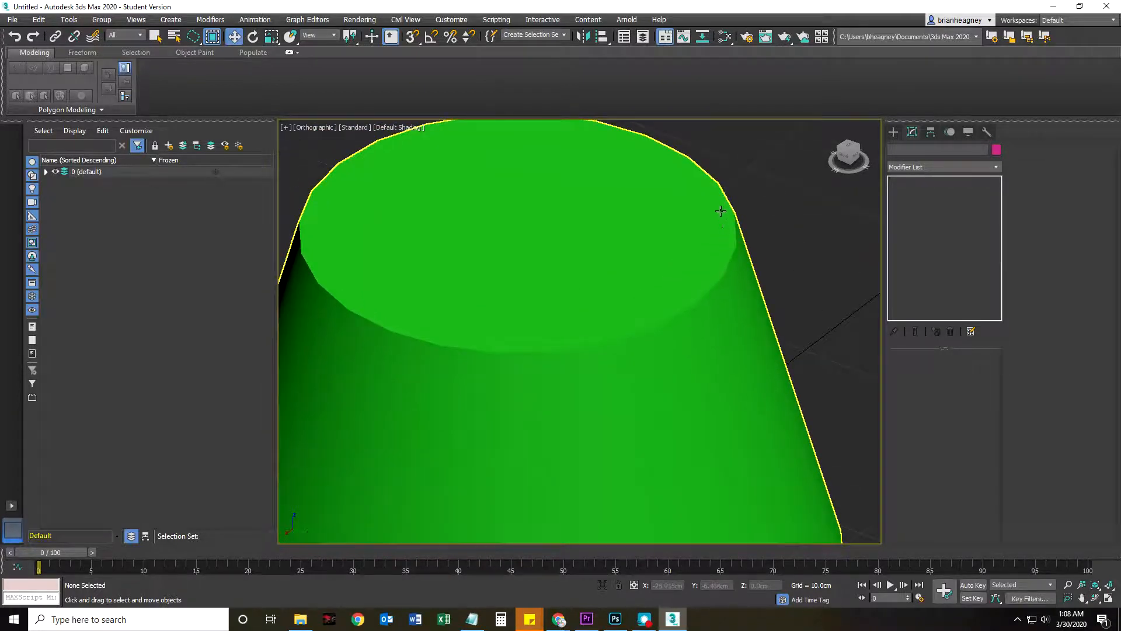
scroll(663, 243, down, 2)
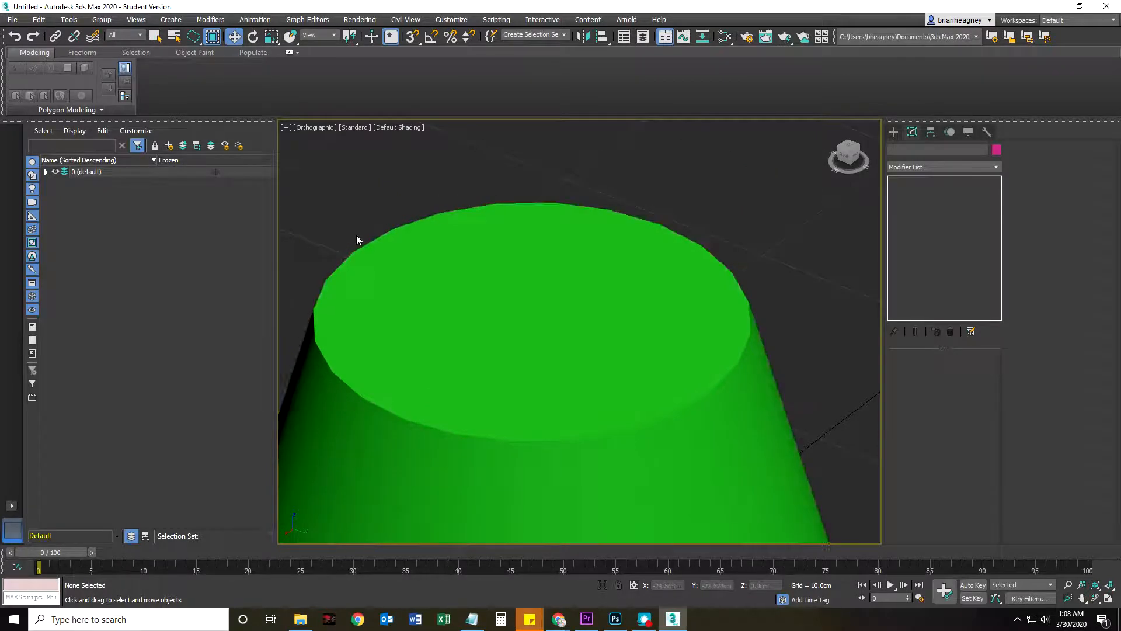
scroll(581, 393, down, 3)
middle_drag(568, 403, 568, 346)
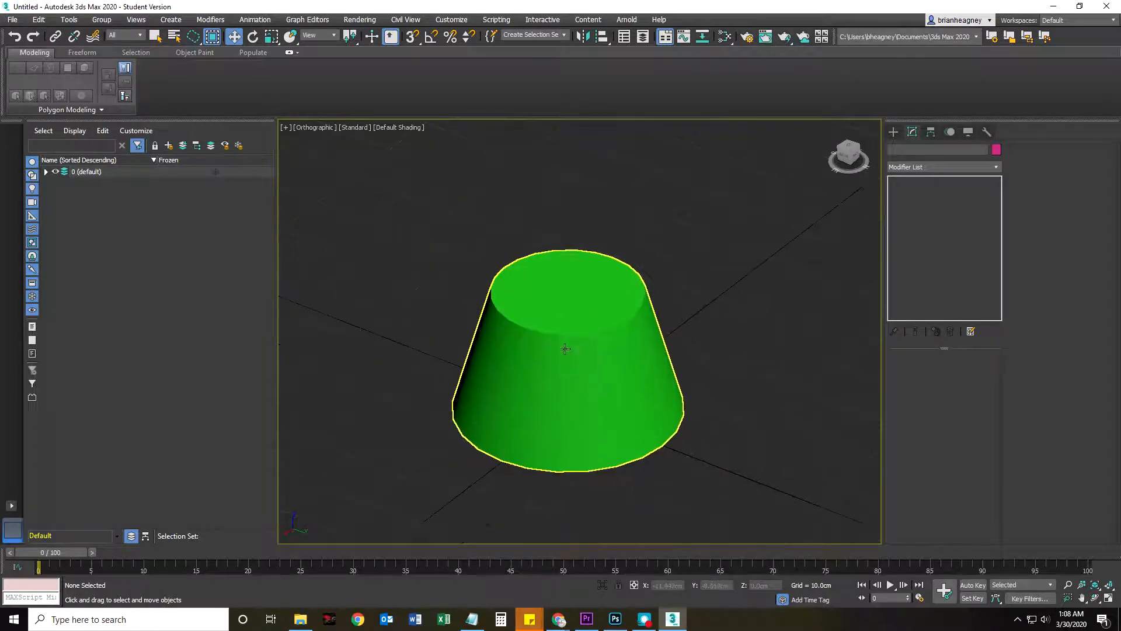
scroll(569, 345, up, 3)
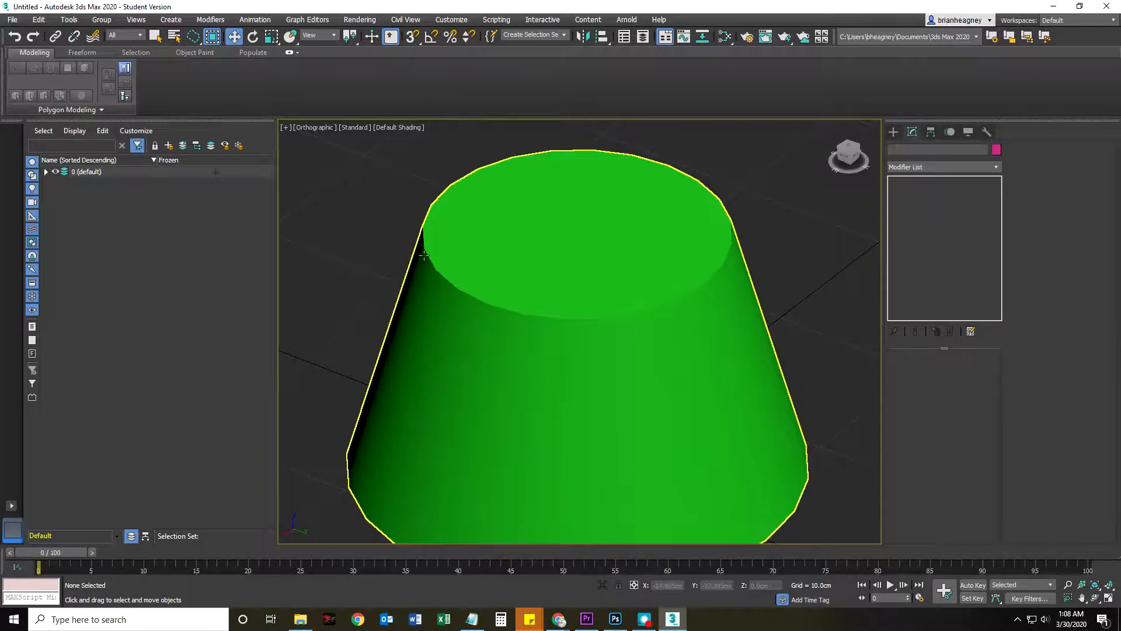
scroll(518, 345, down, 3)
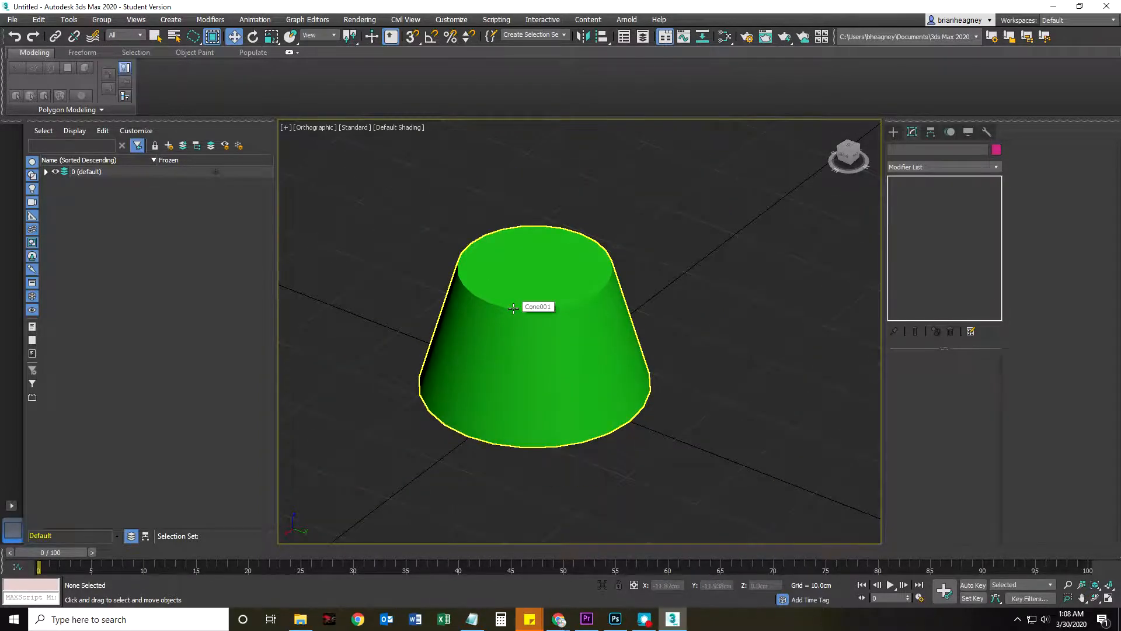
middle_drag(518, 310, 539, 321)
click(539, 321)
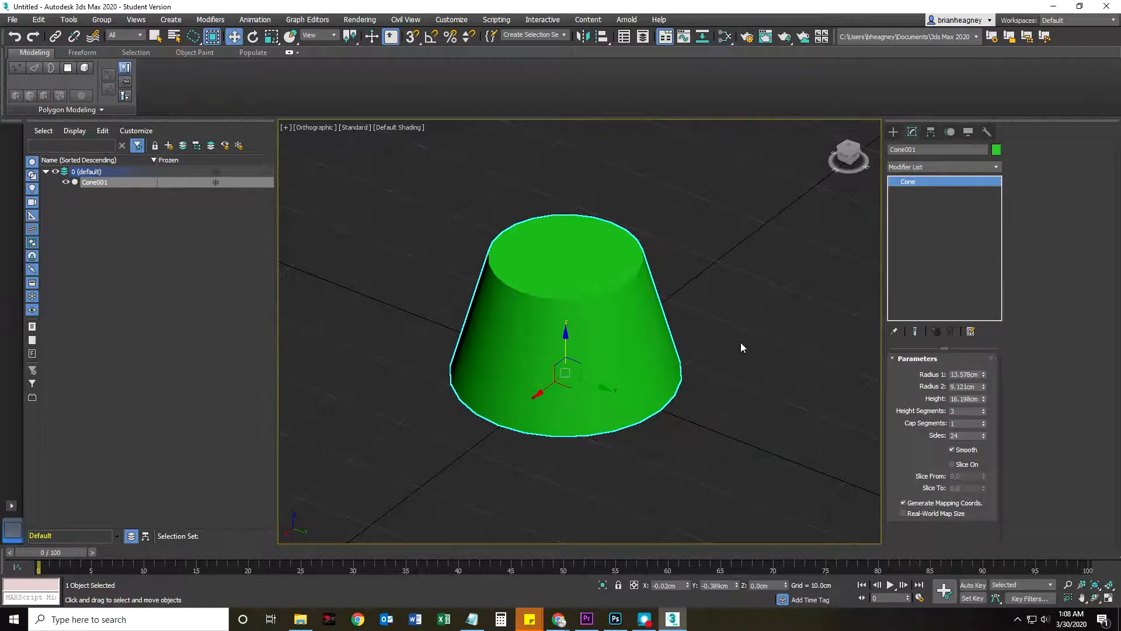
key(F4)
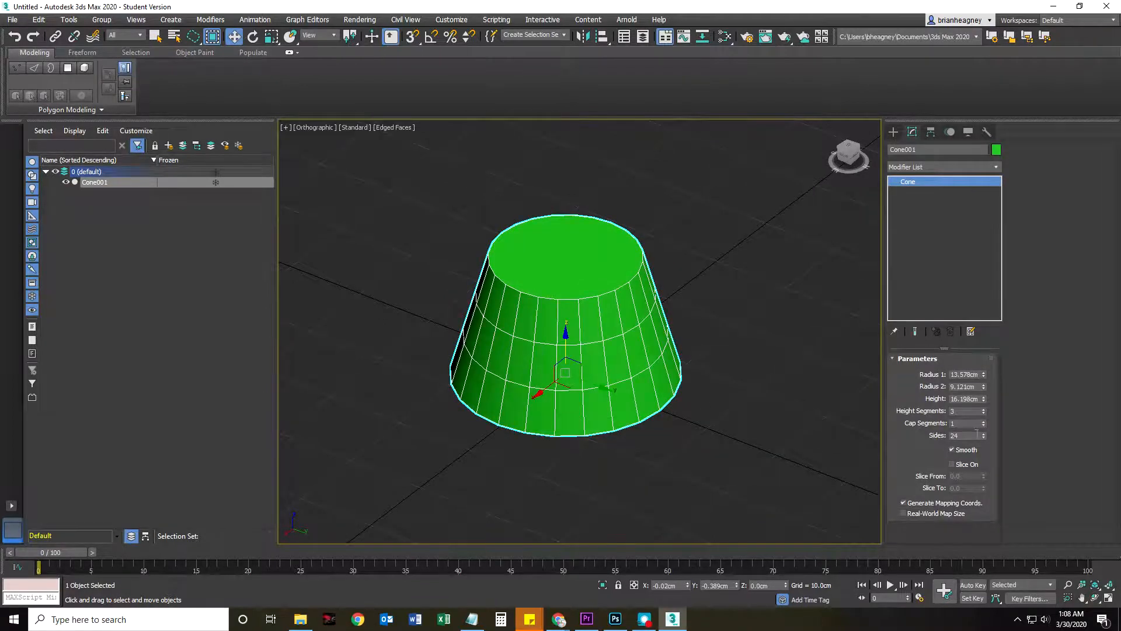
Step: Set the cone's height segments to 4
drag(965, 435, 945, 437)
click(984, 408)
click(984, 408)
click(984, 413)
click(984, 413)
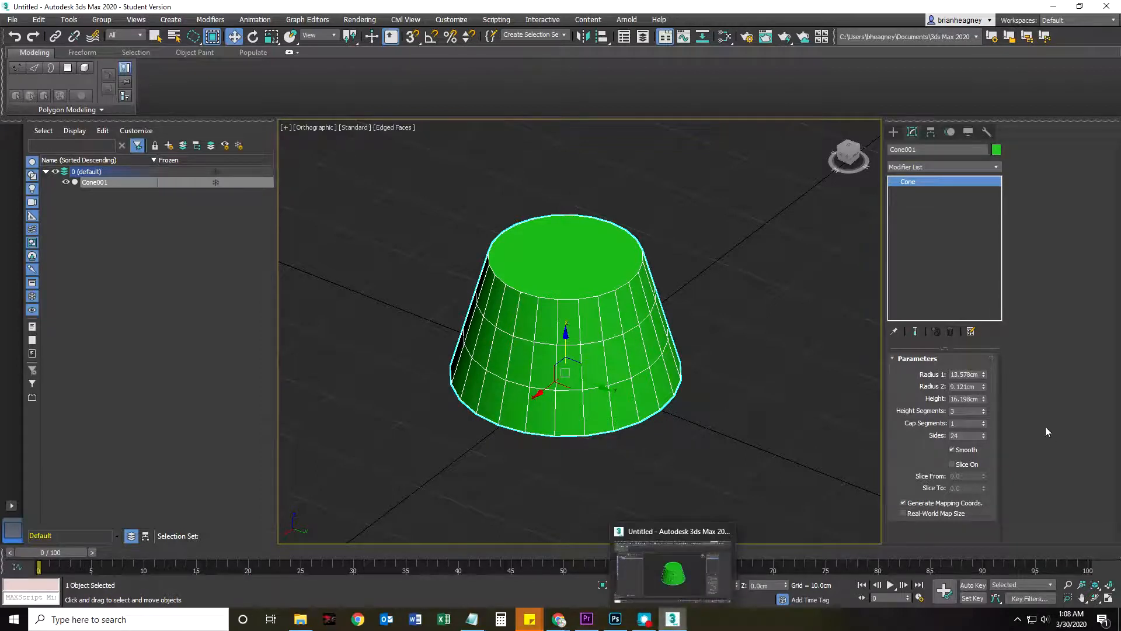
click(983, 408)
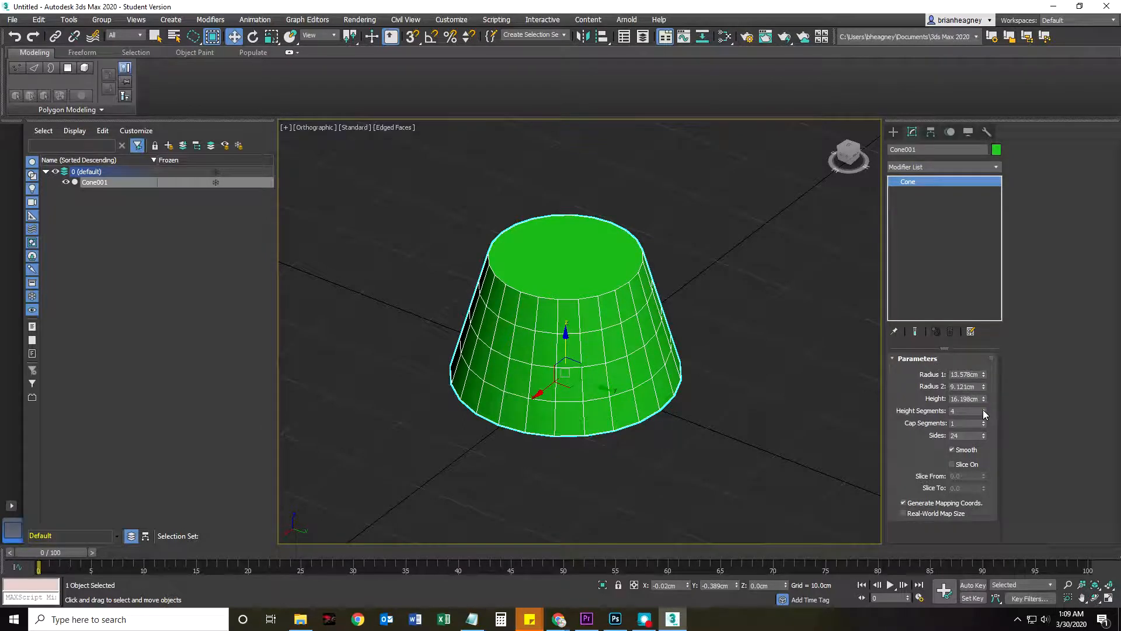
click(983, 409)
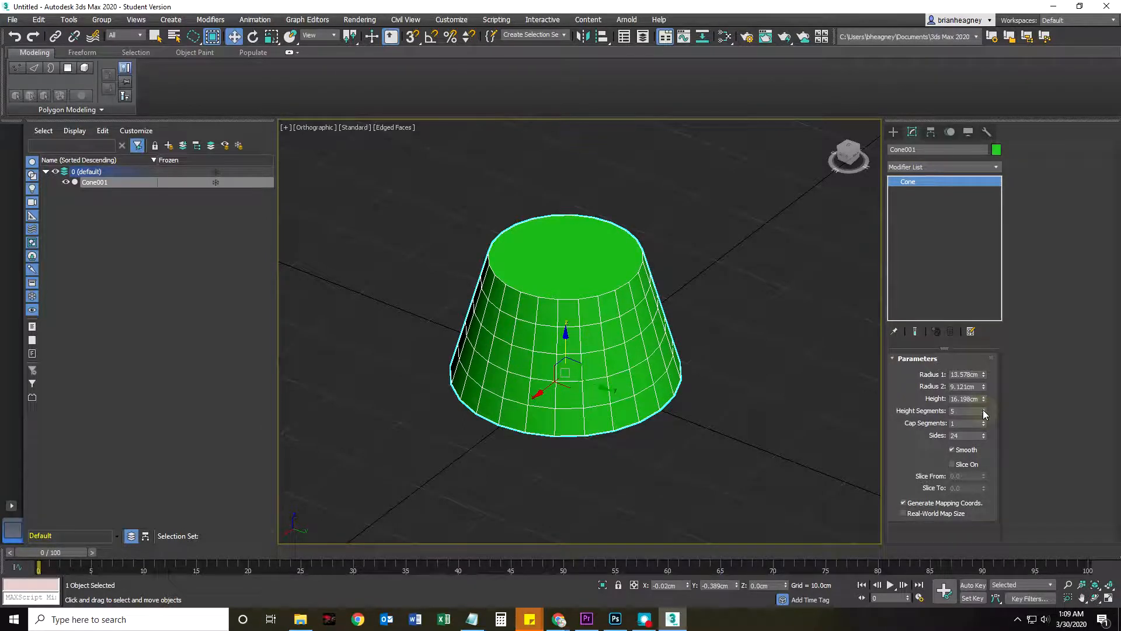
click(984, 413)
Step: Add an Edit Poly modifier to the cone
mouse_move(578, 457)
middle_down()
mouse_move(570, 432)
mouse_move(616, 428)
mouse_move(563, 456)
mouse_move(596, 451)
middle_up()
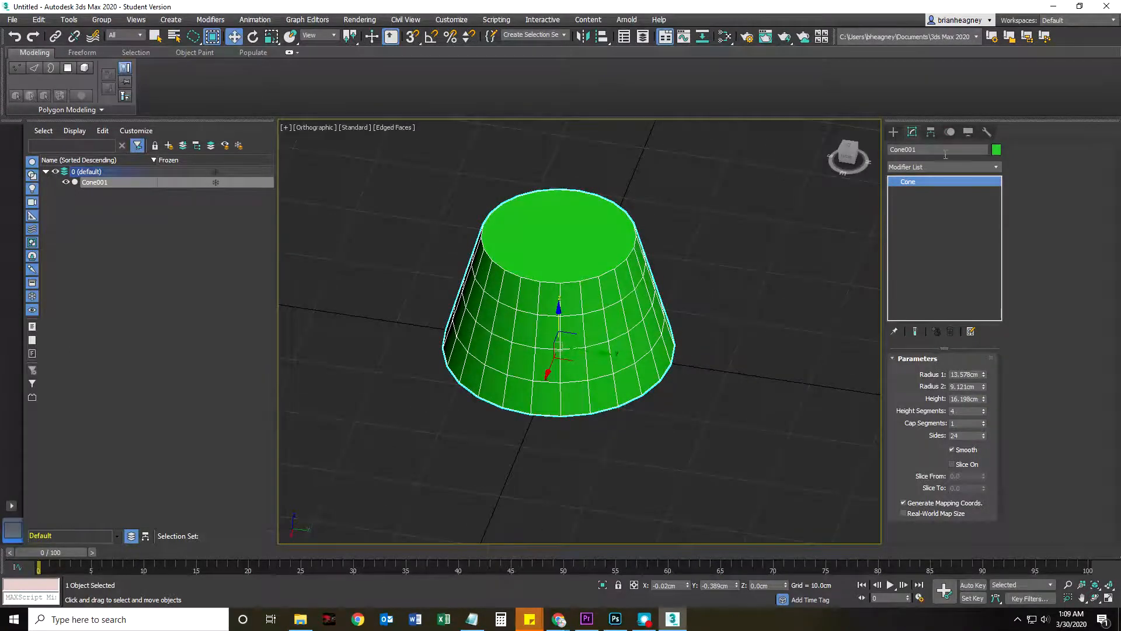
click(995, 167)
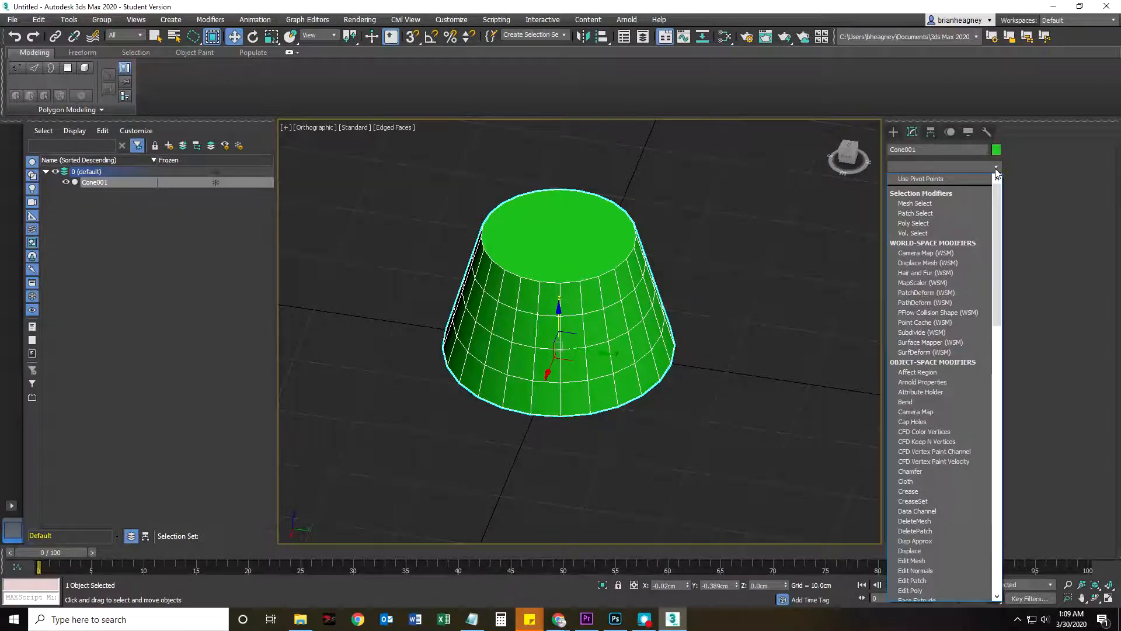
key(e)
key(e)
key(e)
key(e)
key(Return)
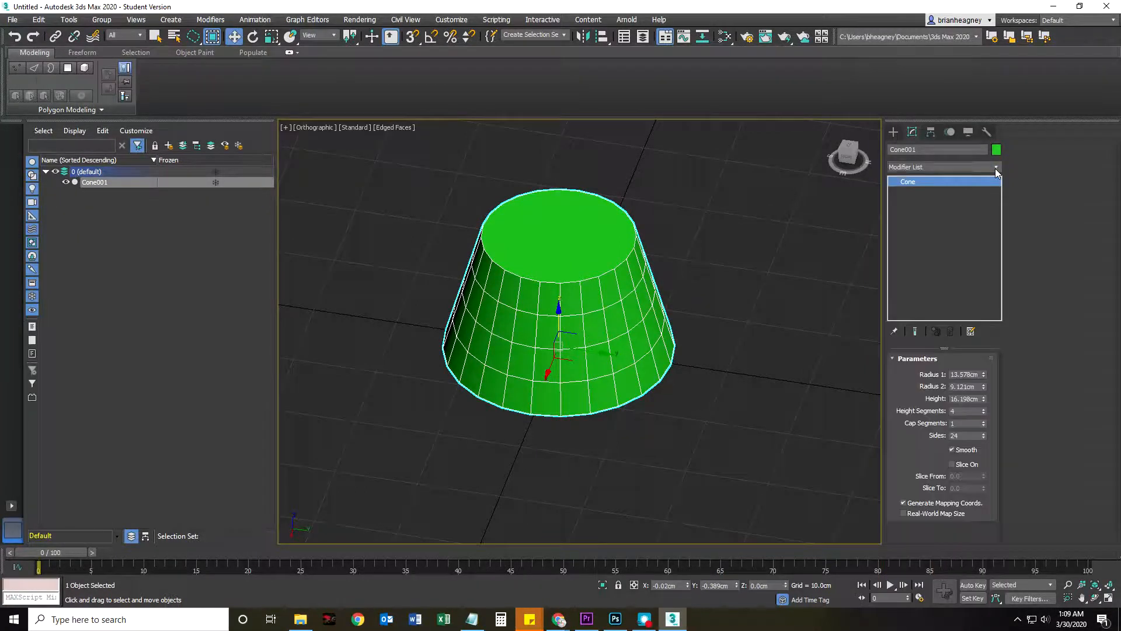
Step: Select the cone's top polygon and inset it by about 3.5 cm
middle_drag(708, 279, 714, 320)
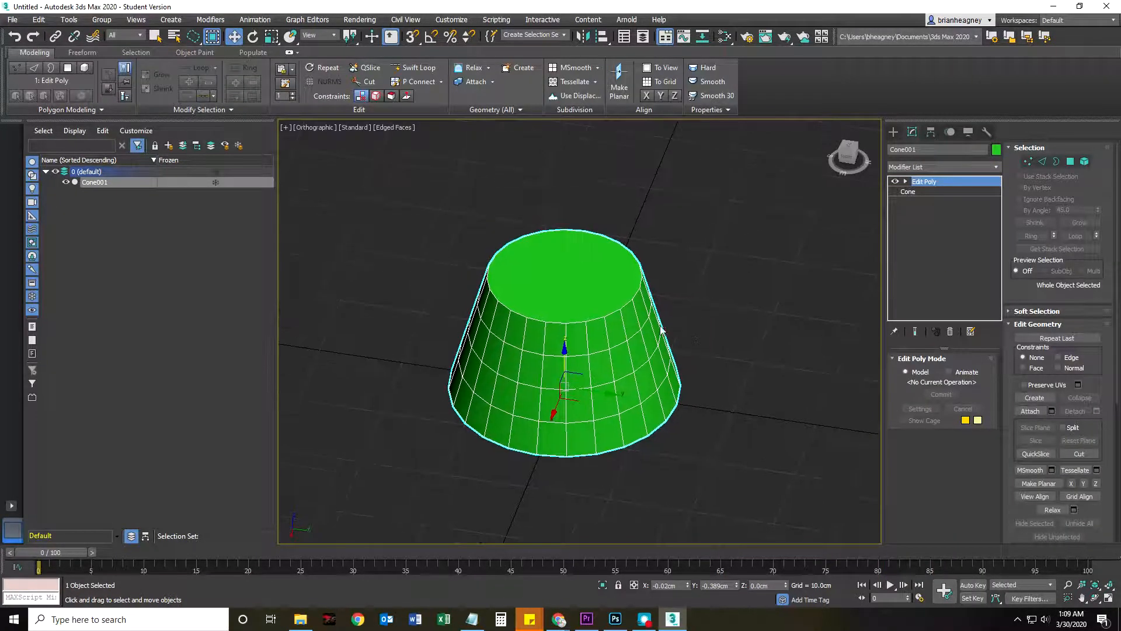
click(1071, 162)
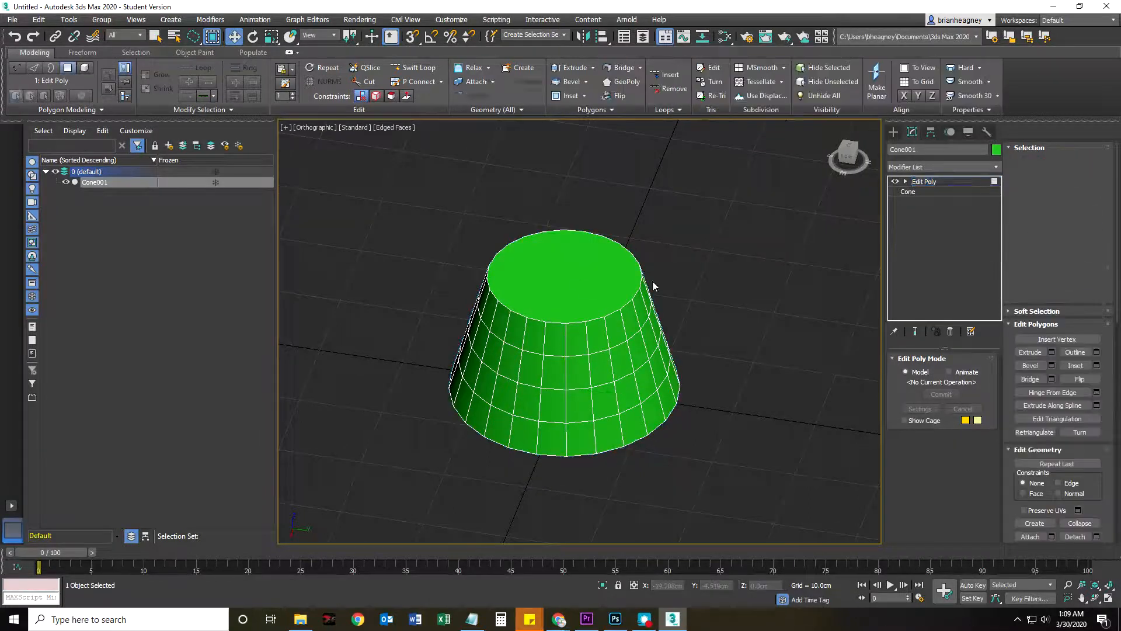
click(575, 278)
alt+middle_drag(611, 390, 615, 385)
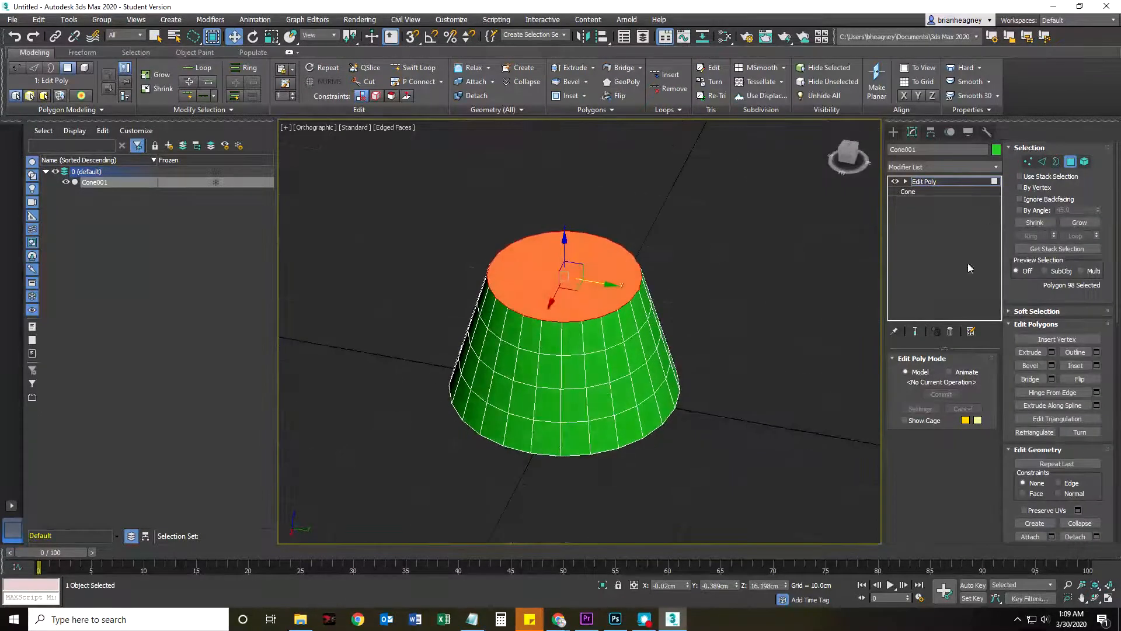
click(1097, 366)
drag(587, 356, 590, 323)
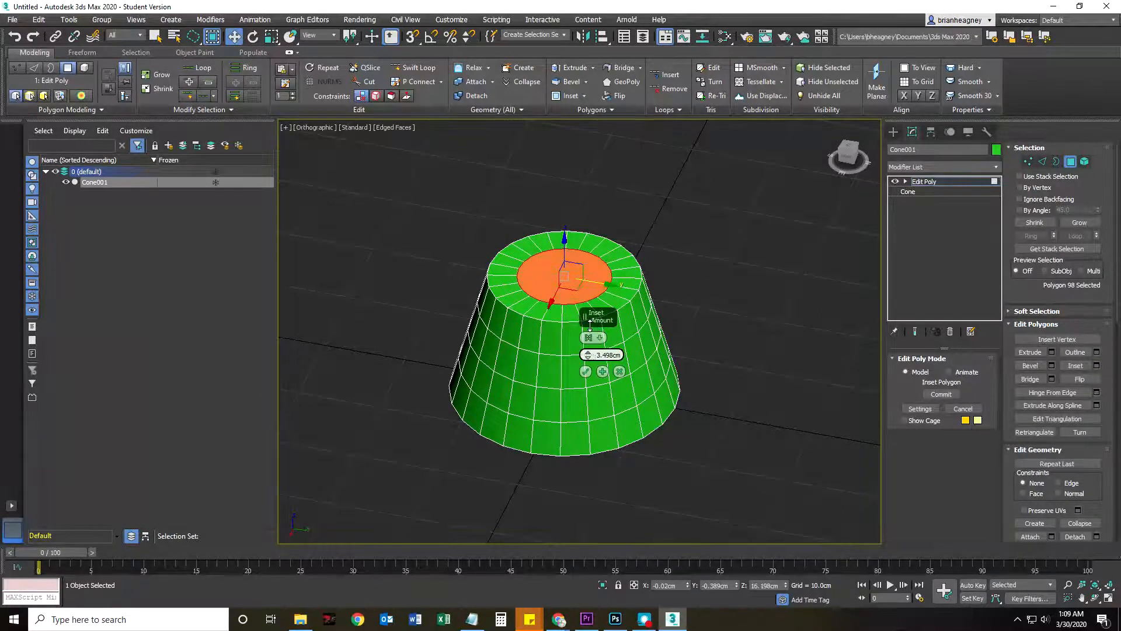
click(586, 372)
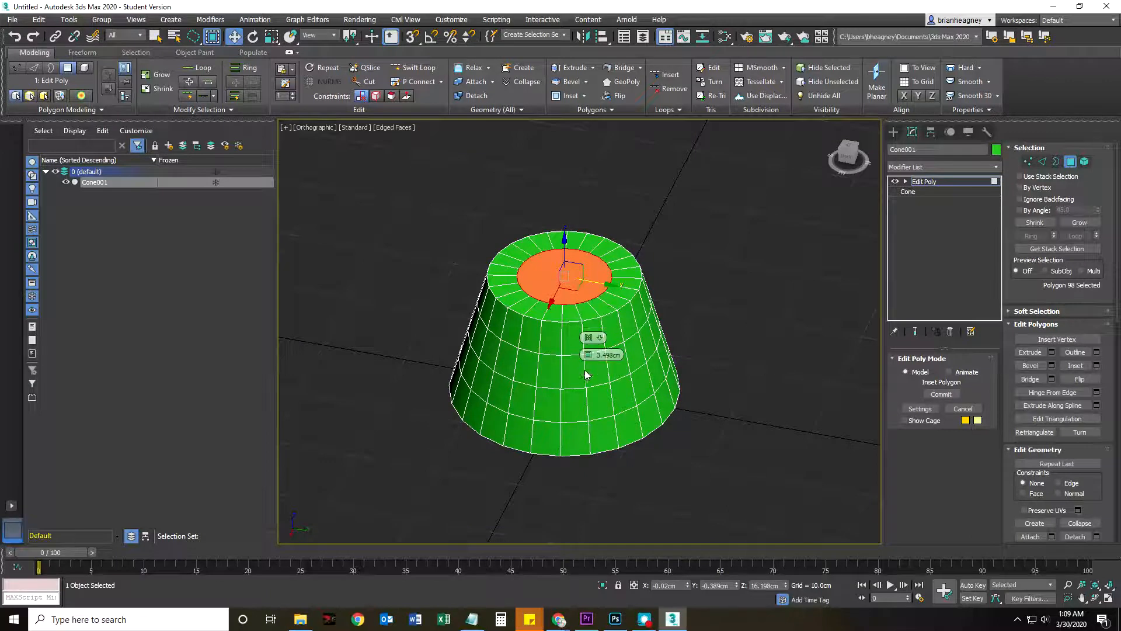
Step: Extrude the inset top polygon inward by about -4.18 cm to form a recess in the cone
click(1052, 352)
drag(590, 354, 616, 389)
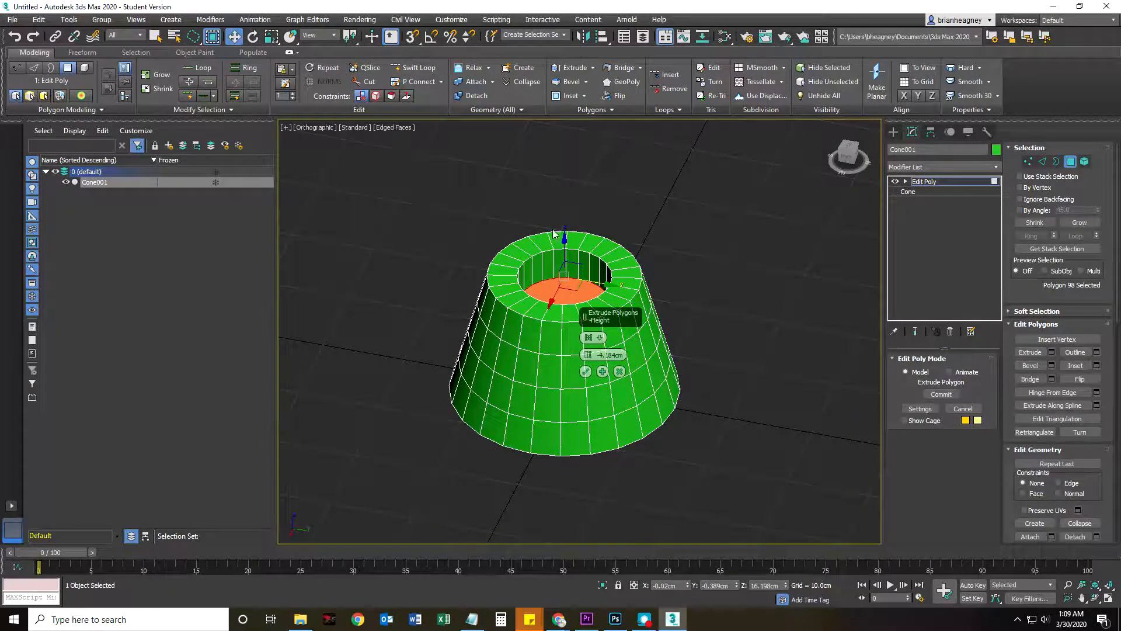
scroll(550, 279, up, 5)
scroll(560, 251, down, 3)
click(584, 377)
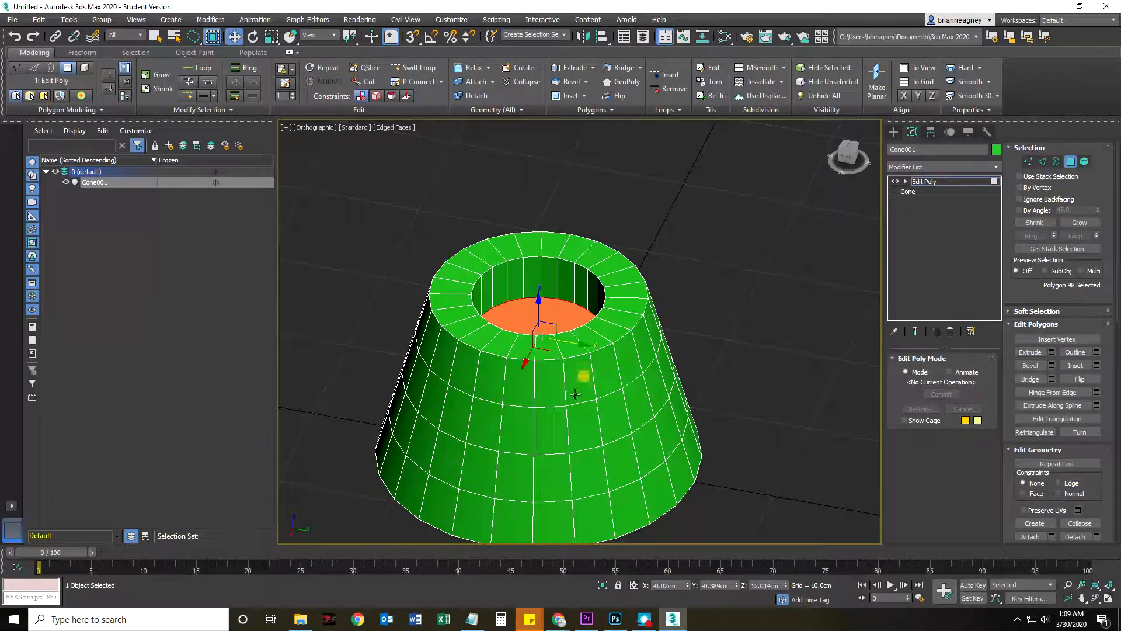
Step: Select the polygon on the cone's underside and inset it
alt+middle_drag(570, 363, 587, 312)
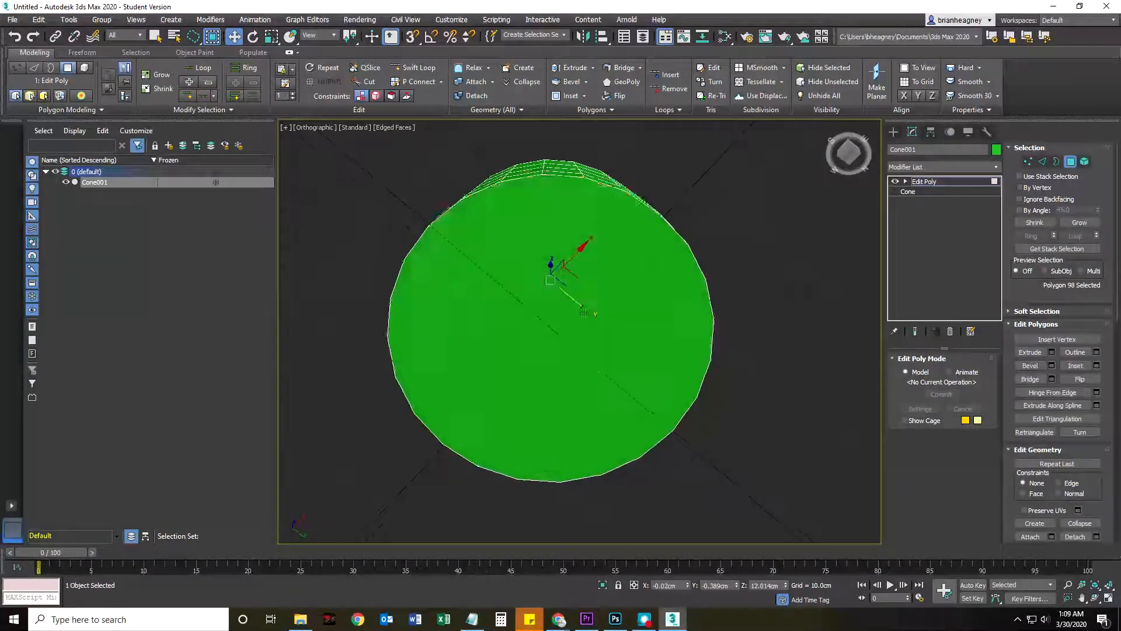
click(586, 314)
click(1052, 353)
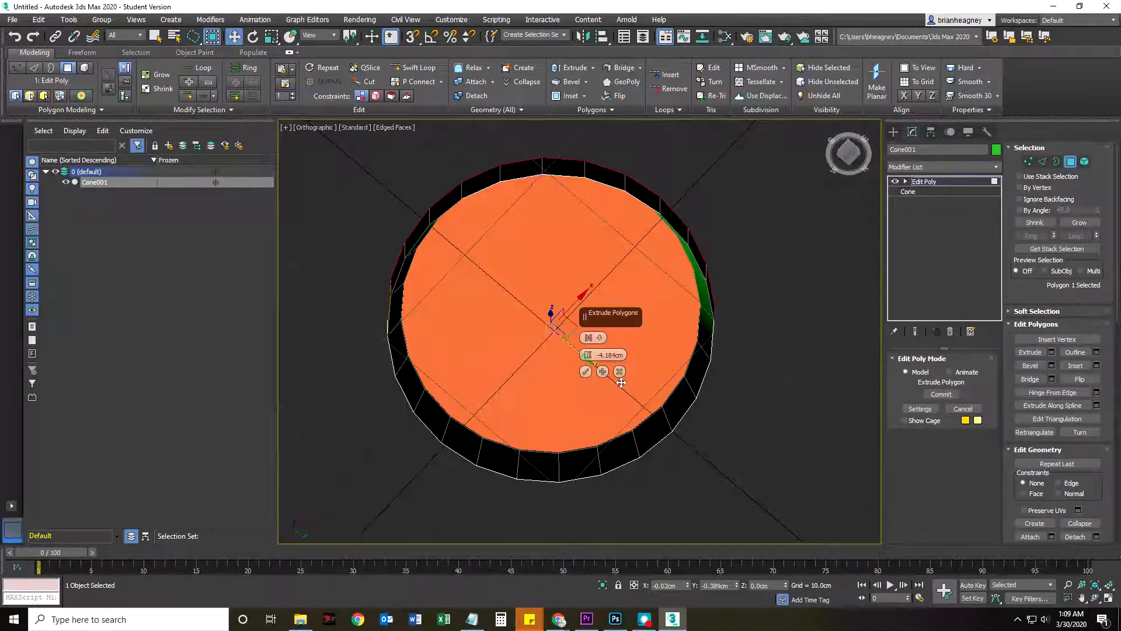
click(619, 371)
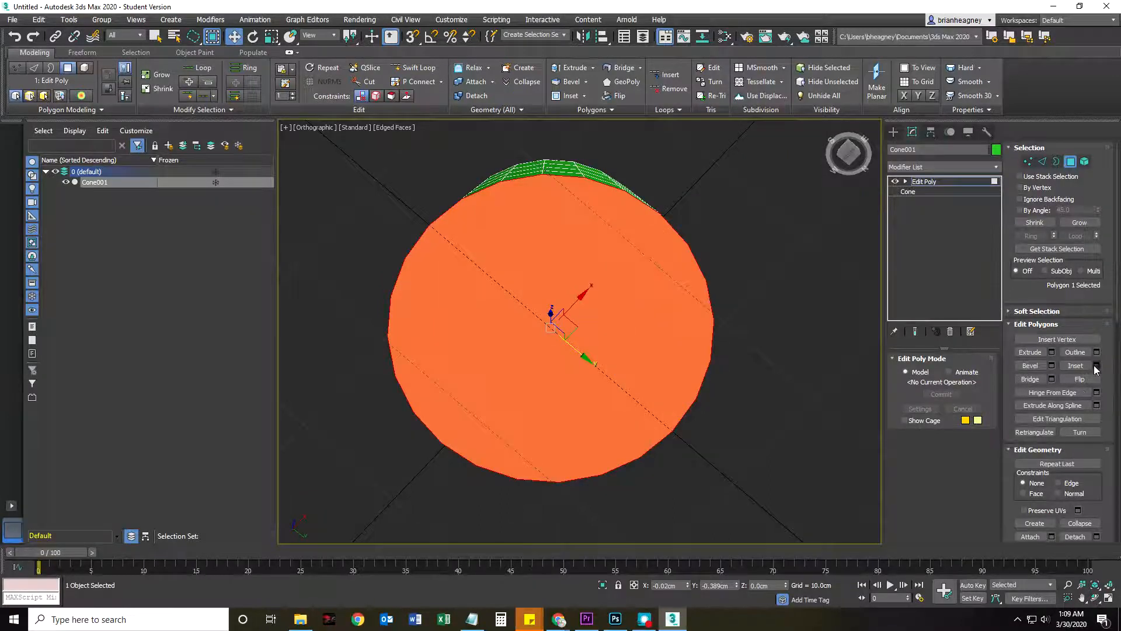
click(1097, 365)
alt+middle_drag(713, 339, 628, 368)
click(586, 371)
Step: Leave polygon editing and add a second Edit Poly modifier to the cone
alt+middle_drag(694, 322, 724, 336)
key(f)
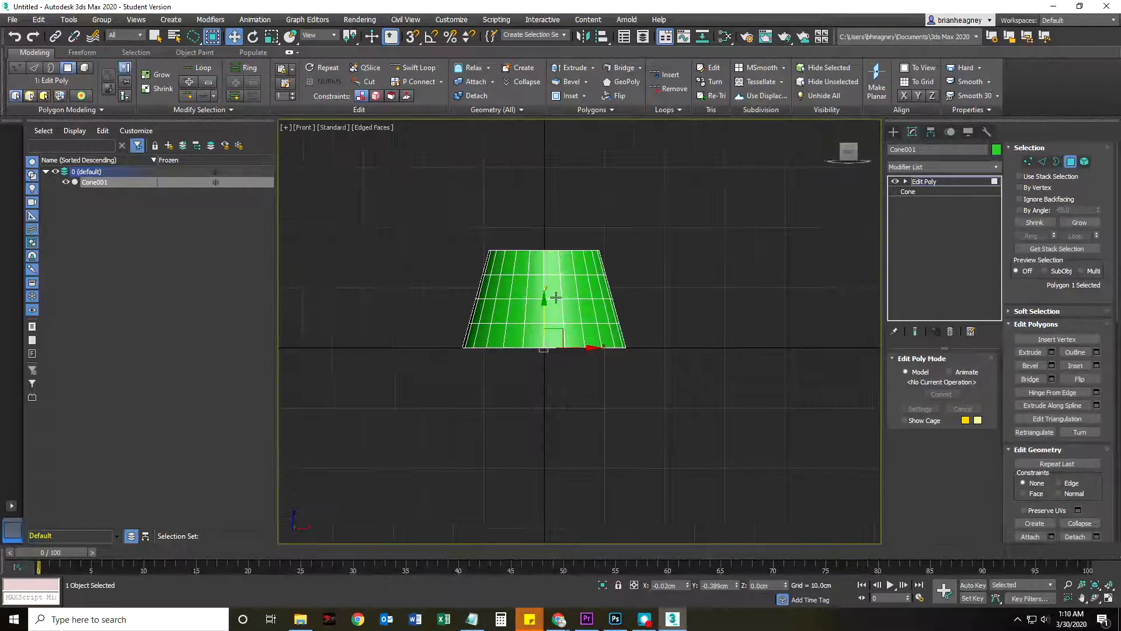
scroll(533, 323, up, 3)
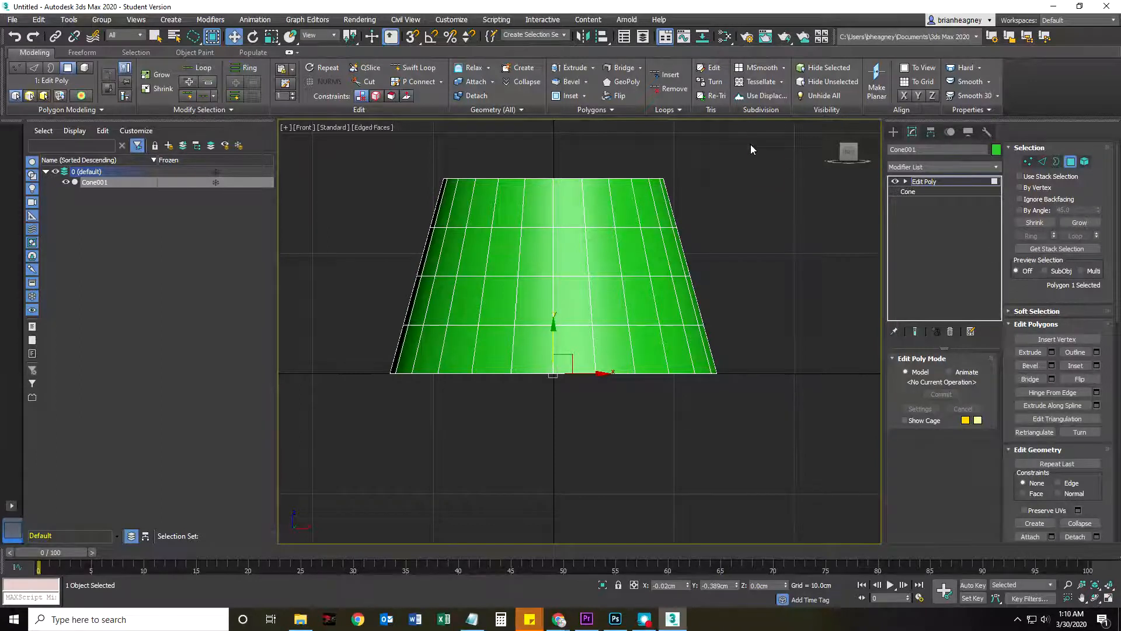
click(1071, 162)
click(999, 173)
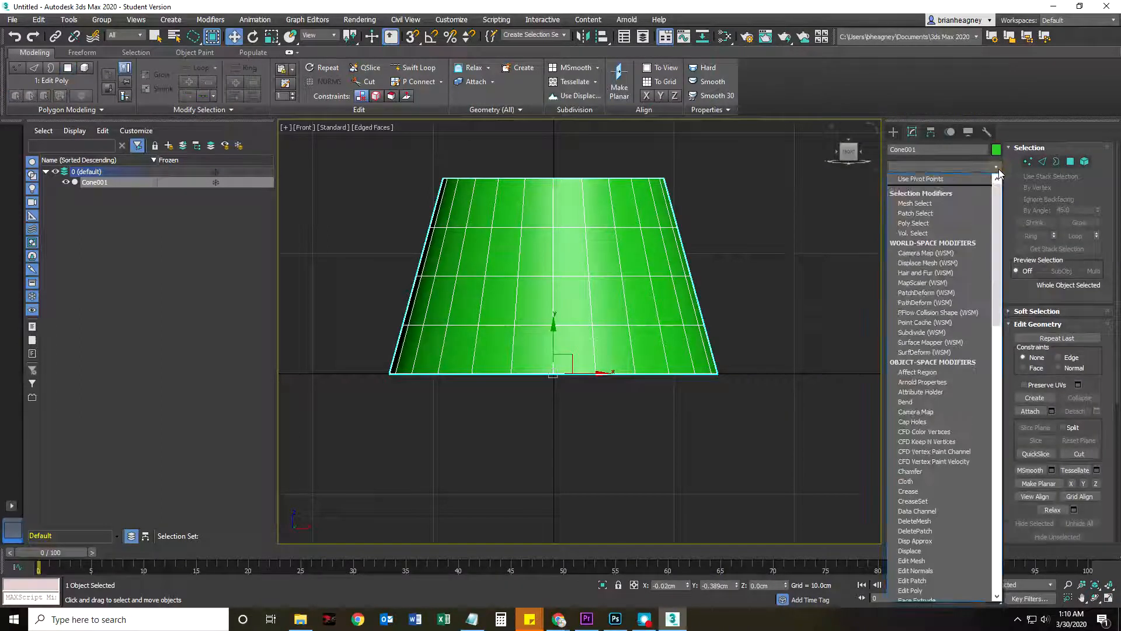
key(e)
key(Down)
key(Down)
key(Down)
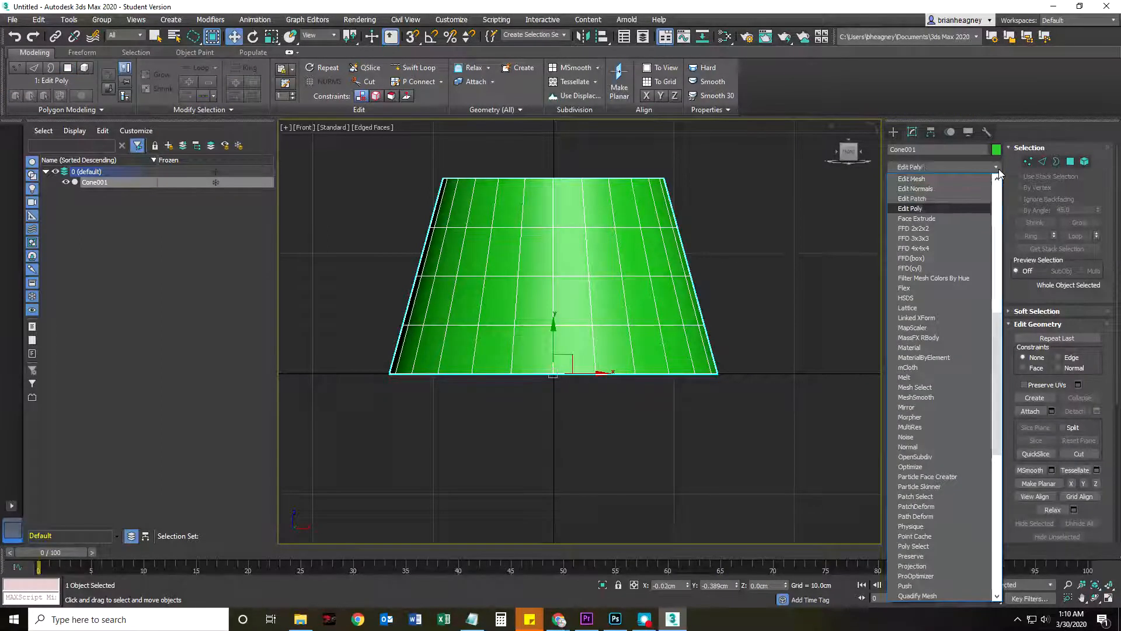
key(Return)
Step: In polygon mode in the Front view, lasso-select a narrow vertical band of polygons through the middle of the cone
click(1069, 163)
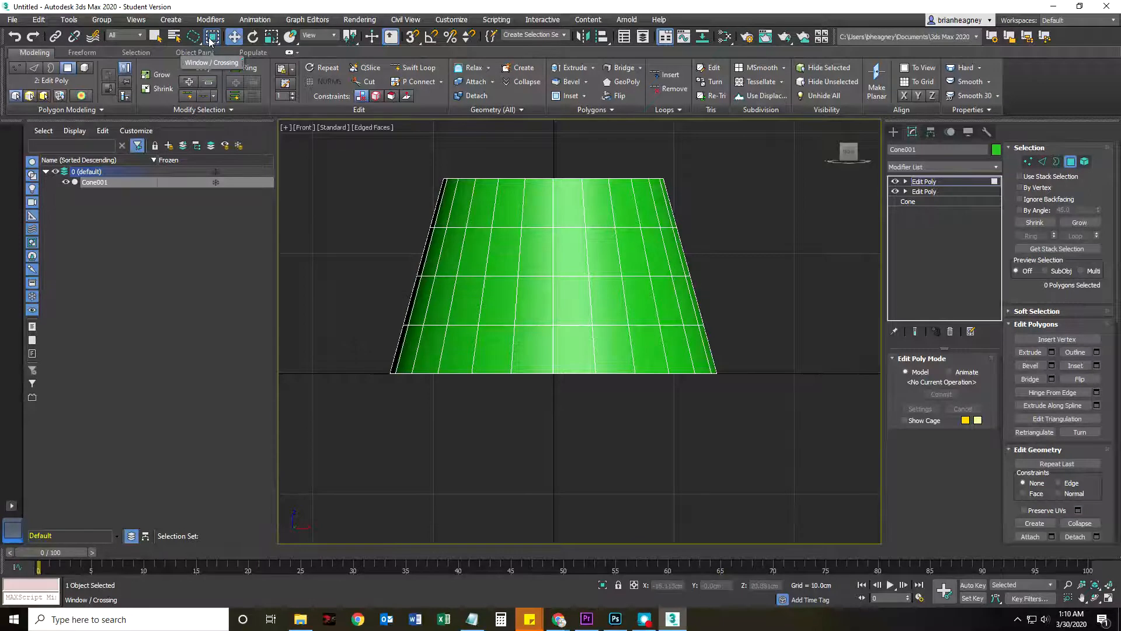
middle_drag(506, 208, 472, 204)
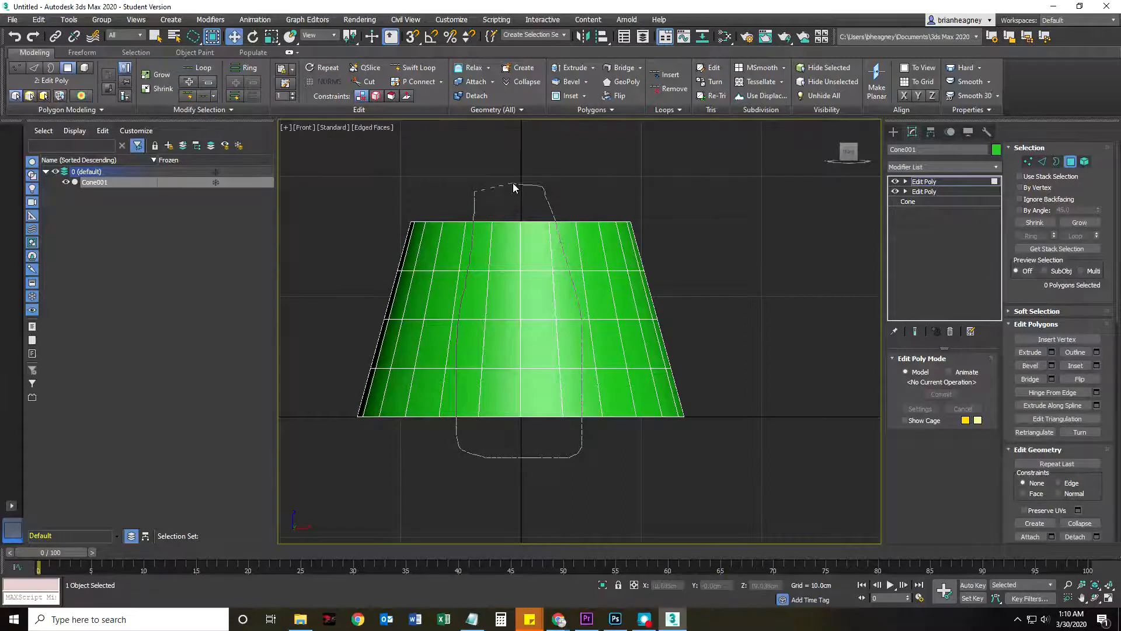
drag(514, 187, 511, 184)
alt+middle_drag(480, 396, 641, 315)
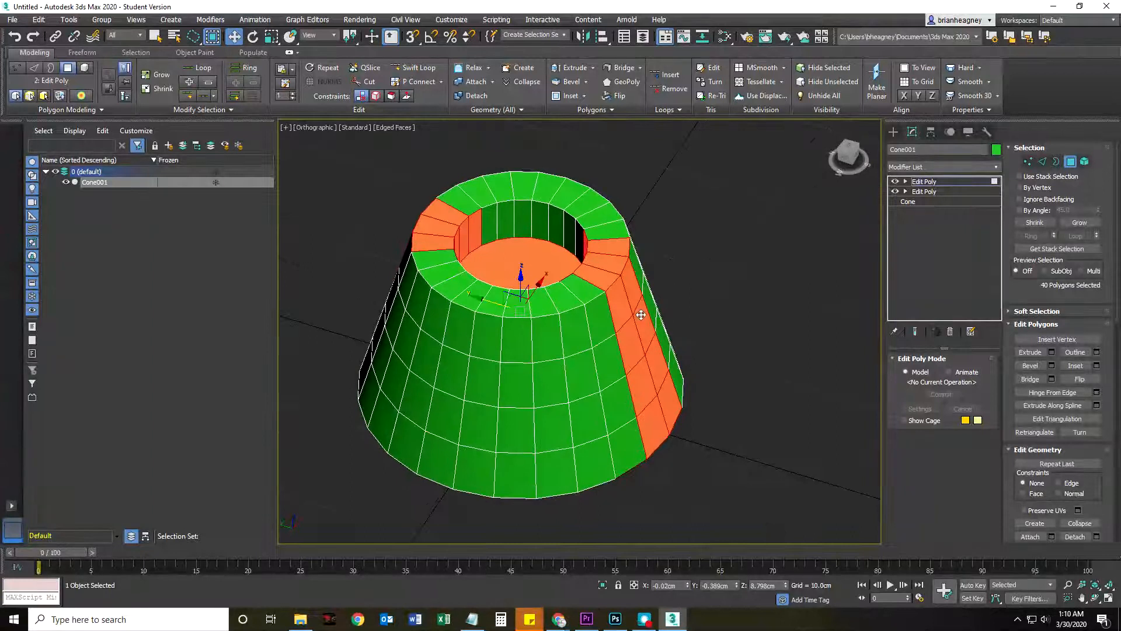
Step: Use the Select tool to remove the stray extra polygons on the top rim and recess wall from the selection
alt+click(610, 246)
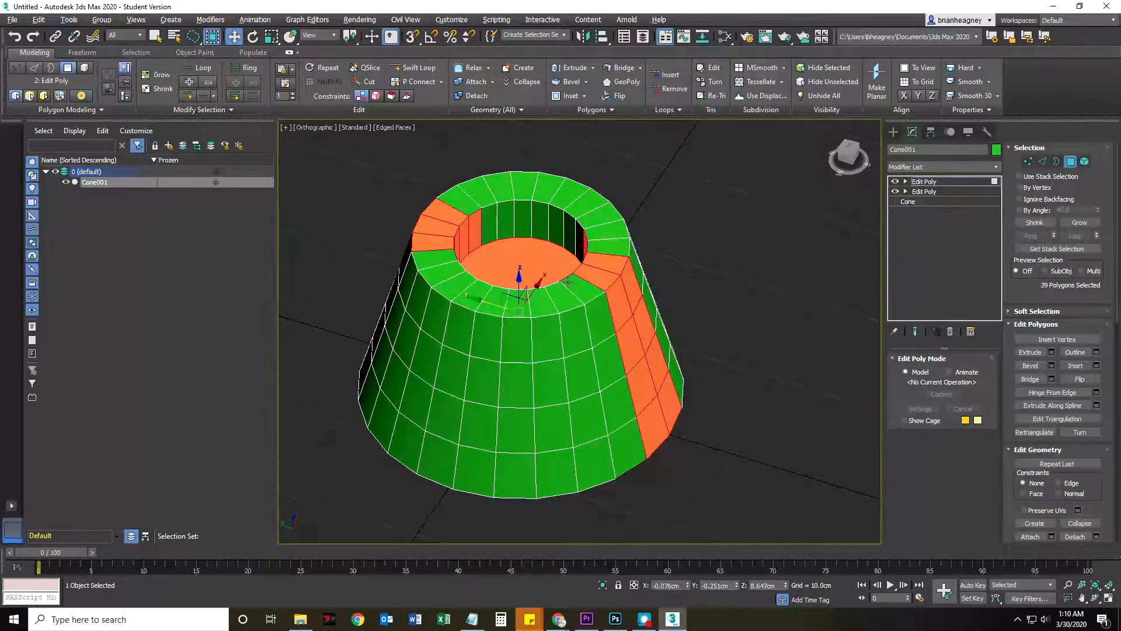
alt+middle_drag(568, 282, 479, 286)
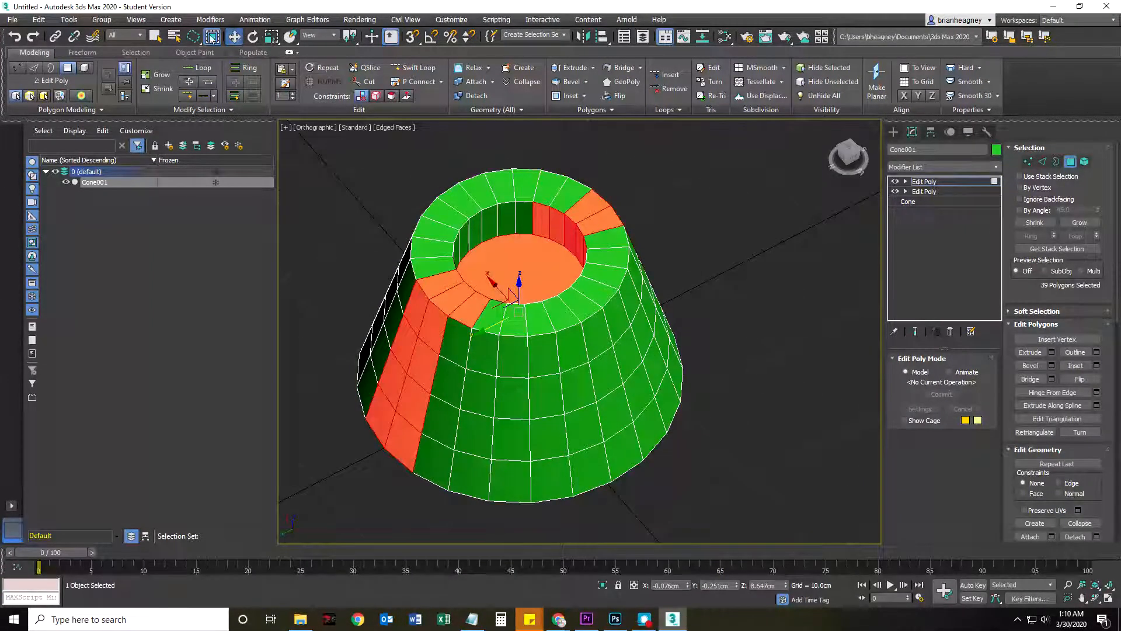
click(155, 36)
alt+click(541, 219)
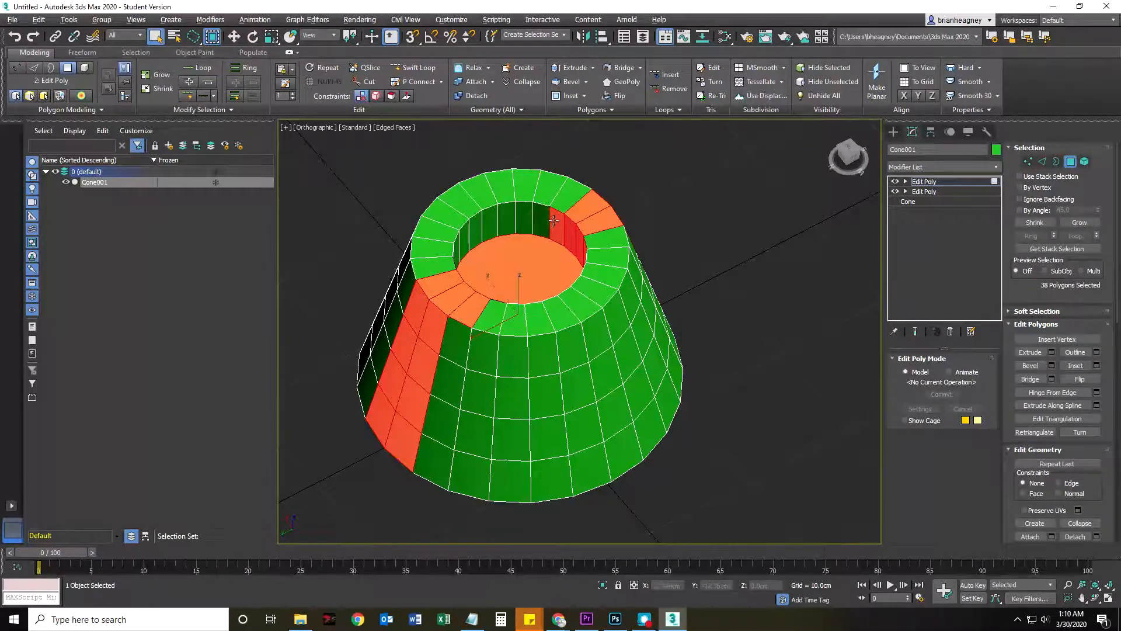
alt+middle_drag(575, 346, 627, 311)
alt+click(535, 232)
mouse_move(535, 233)
alt+middle_down()
mouse_move(526, 318)
mouse_move(527, 303)
mouse_move(456, 354)
mouse_move(536, 234)
alt+middle_up()
alt+click(535, 240)
alt+click(536, 234)
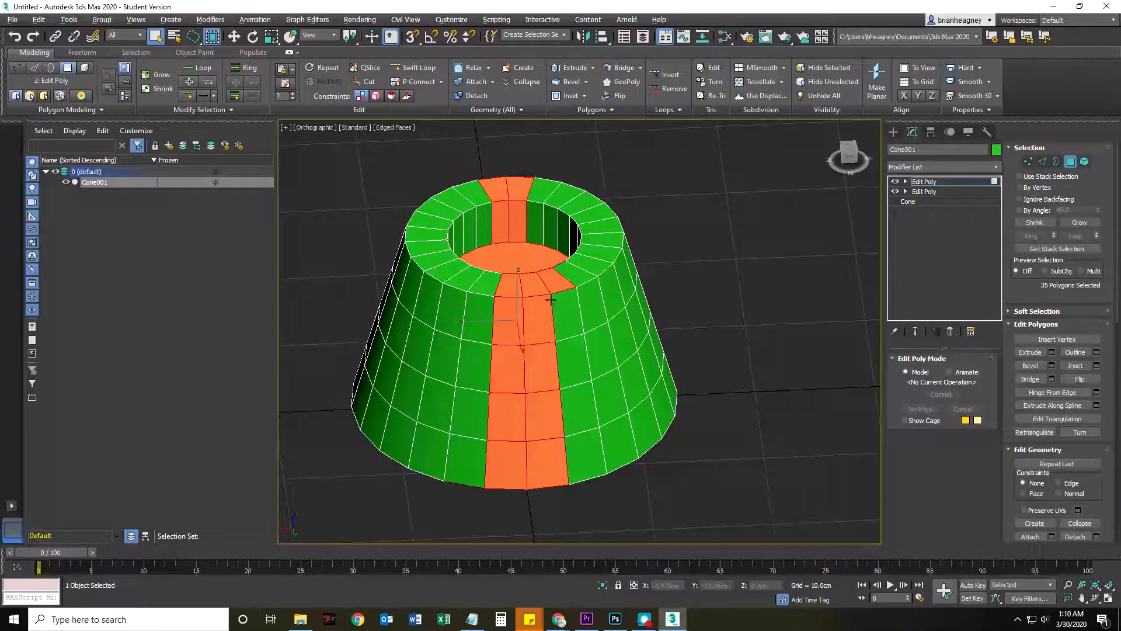
Step: Deselect the recess floor and the remaining polygons on the recess's inner wall
alt+middle_drag(554, 283, 492, 228)
alt+click(492, 225)
alt+click(479, 227)
alt+middle_drag(565, 285, 549, 240)
alt+click(551, 241)
alt+click(538, 231)
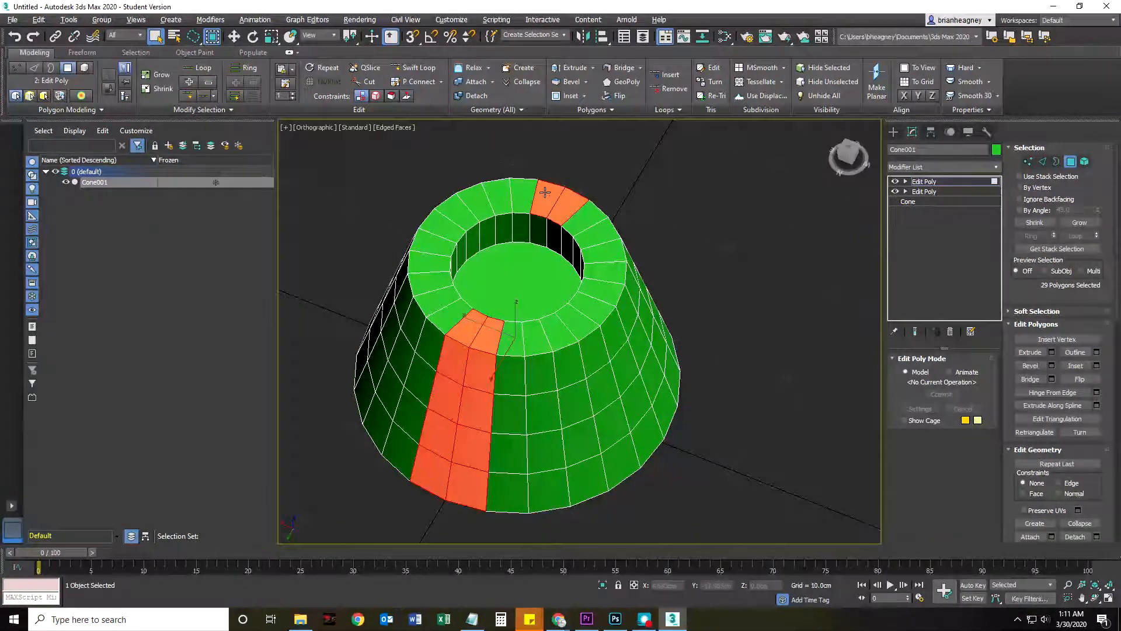
Step: Switch to Chrome to examine the wing nut reference photo and return to the 3ds Max model
mouse_move(559, 619)
click(461, 567)
click(365, 12)
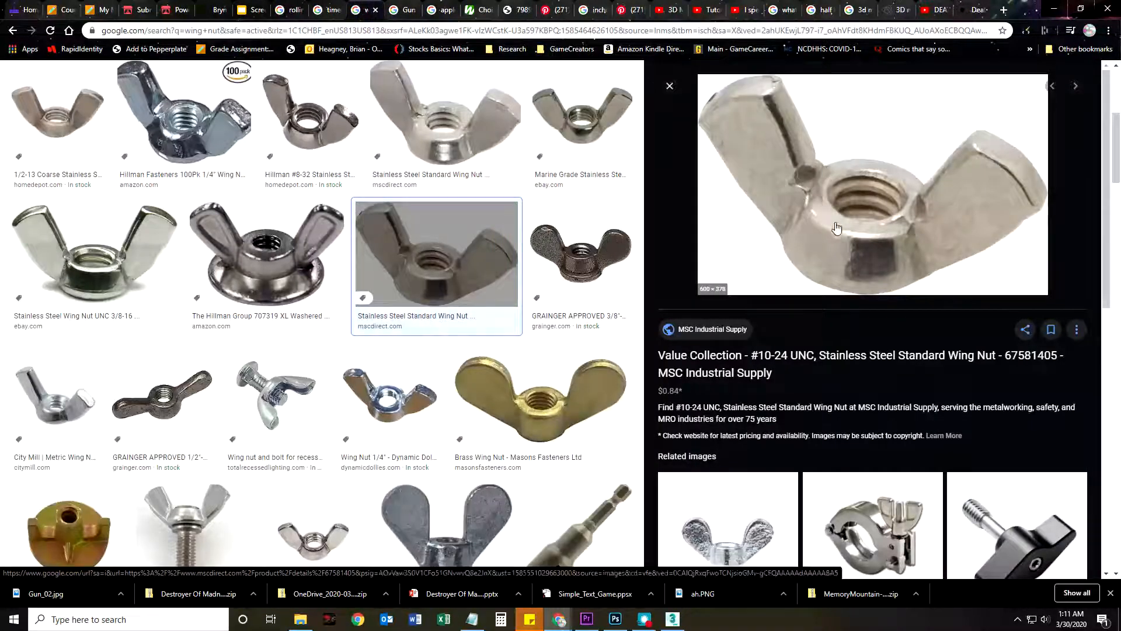
click(1054, 8)
Step: Deselect the remaining polygons on both sides of the top rim, keeping the outer side strips selected
alt+click(546, 200)
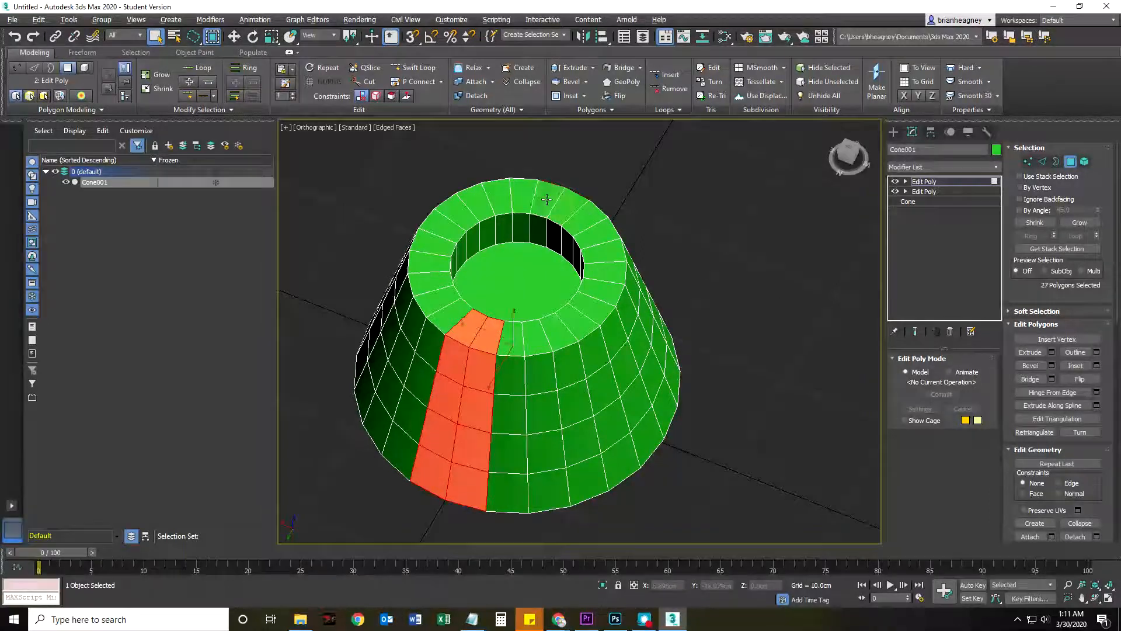
alt+click(486, 336)
alt+click(460, 326)
alt+middle_drag(655, 346, 502, 275)
alt+click(498, 273)
alt+click(517, 273)
alt+middle_drag(472, 364, 681, 353)
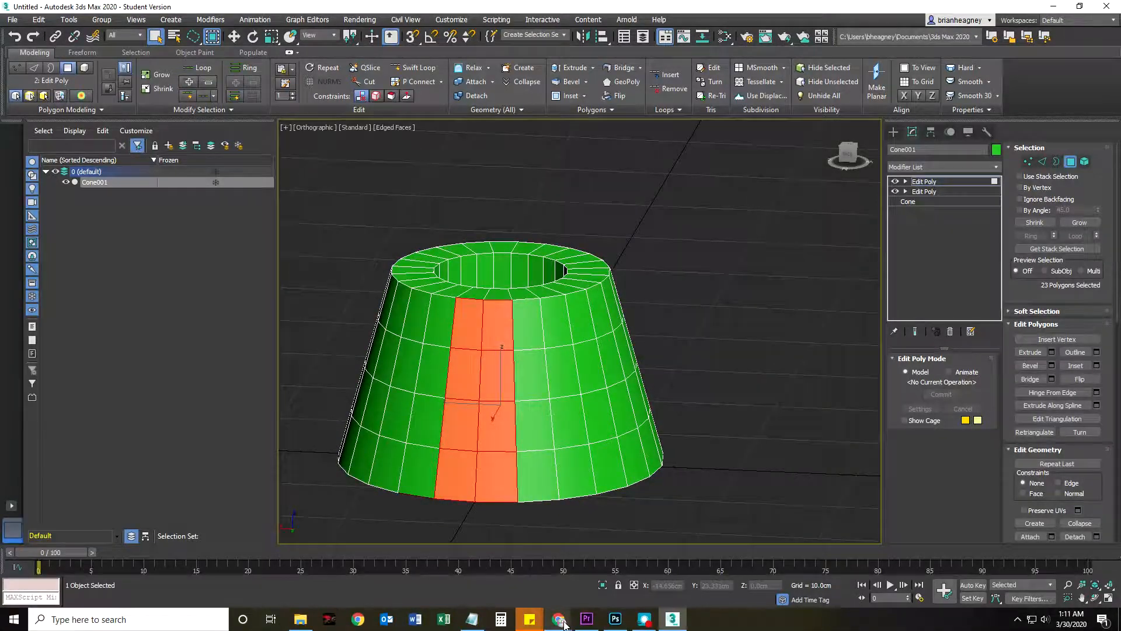
Step: Try to bevel the selected polygons by Group Normals with a height of about 18.72 cm
mouse_move(559, 619)
mouse_move(476, 575)
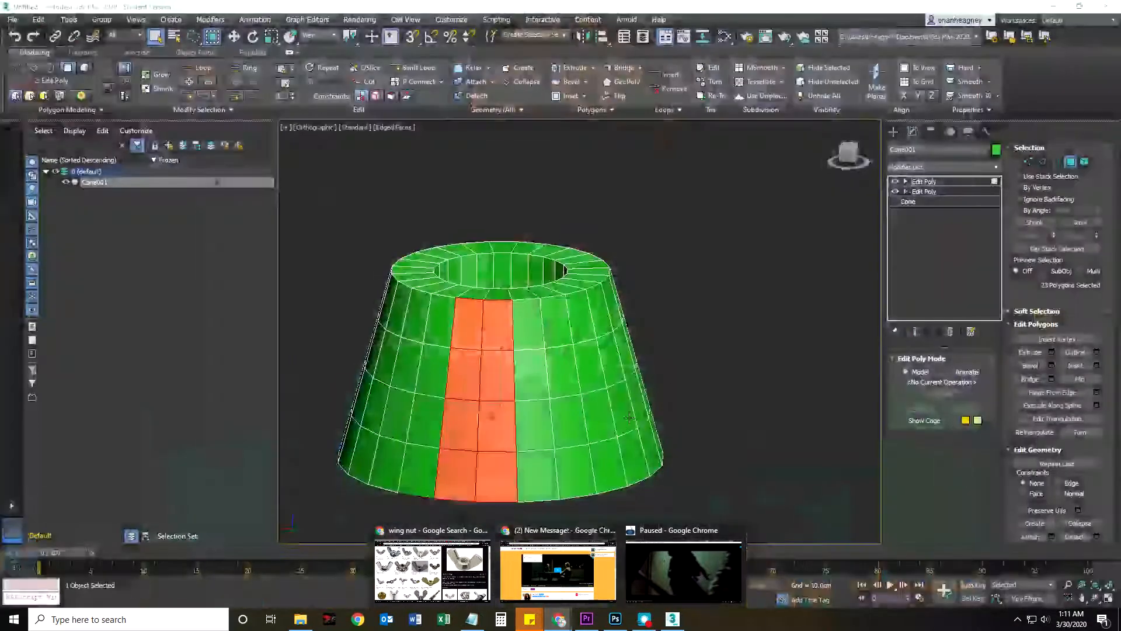
alt+middle_drag(629, 417, 626, 425)
scroll(625, 423, down, 3)
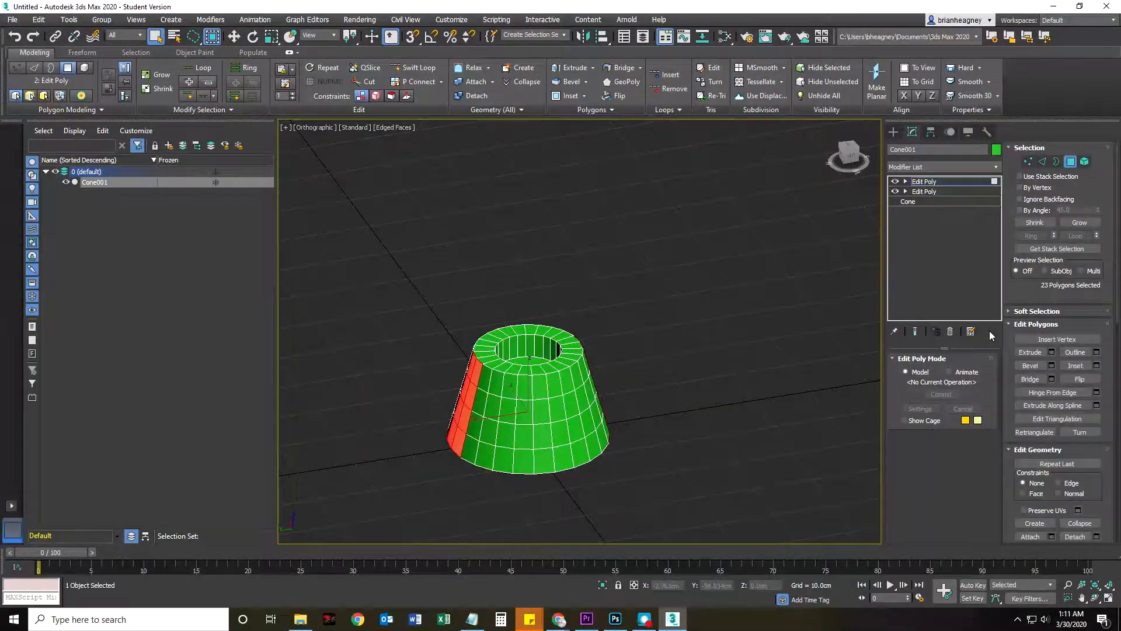
click(1052, 365)
drag(588, 354, 602, 244)
middle_drag(474, 344, 416, 279)
alt+middle_drag(453, 362, 609, 335)
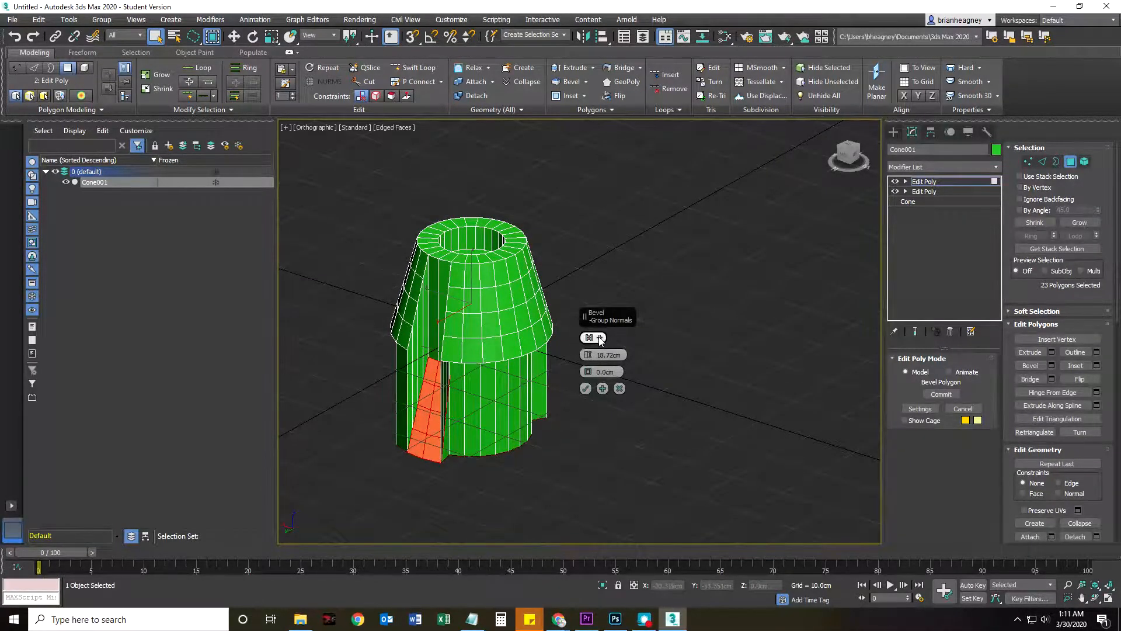
Step: Set the bevel type to Local Normals, try a height of about 12.12 cm, and cancel the bevel
click(600, 338)
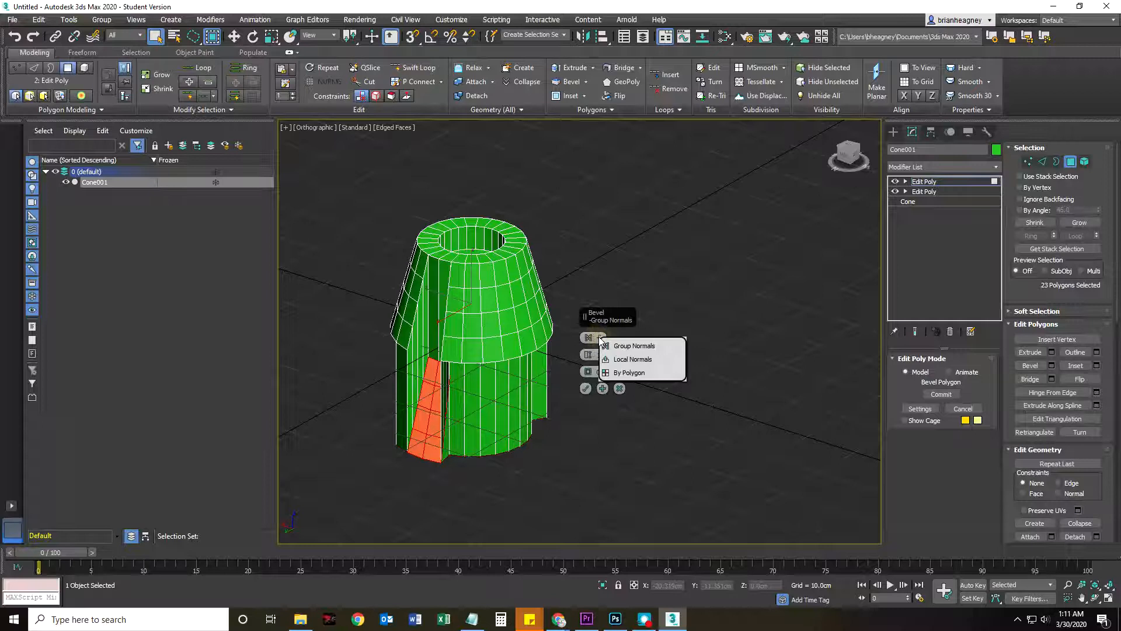
click(635, 360)
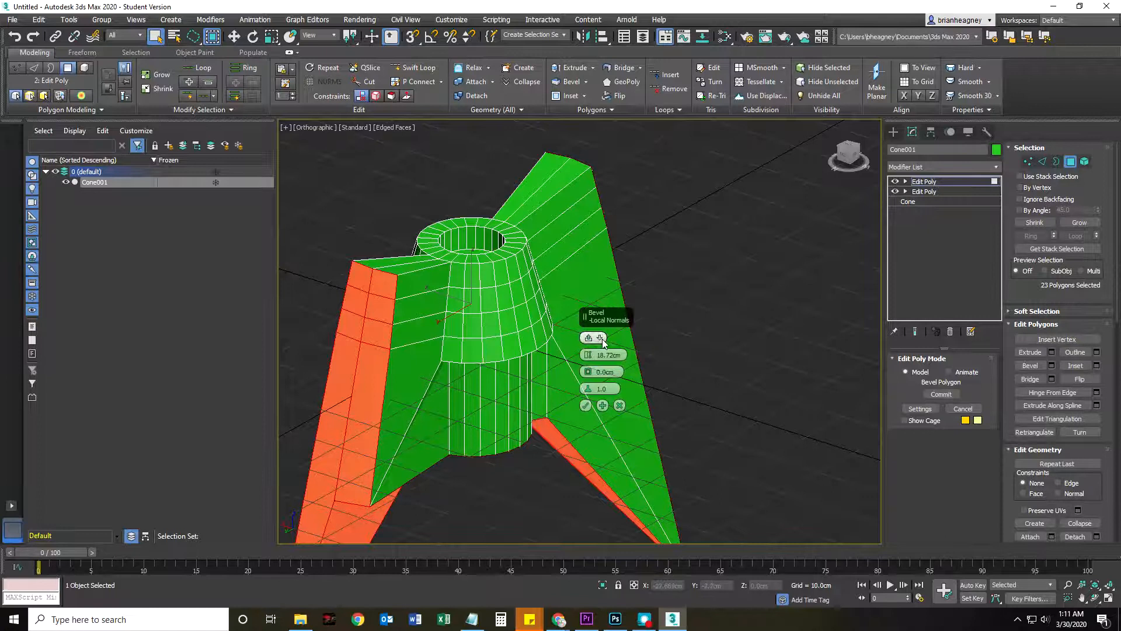
click(601, 338)
click(634, 350)
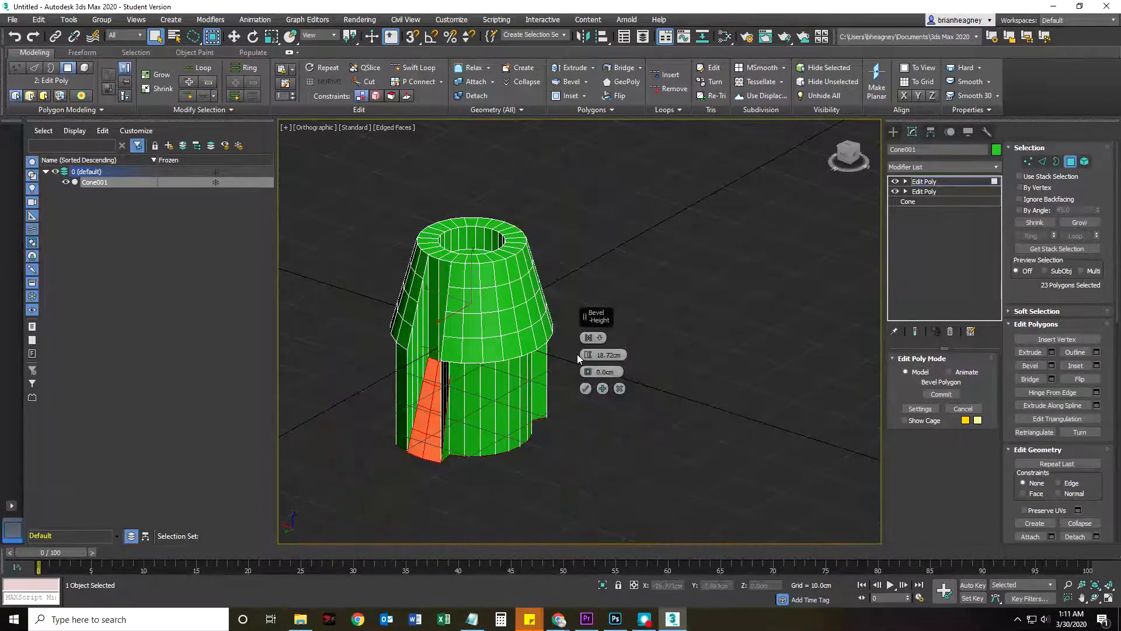
click(588, 338)
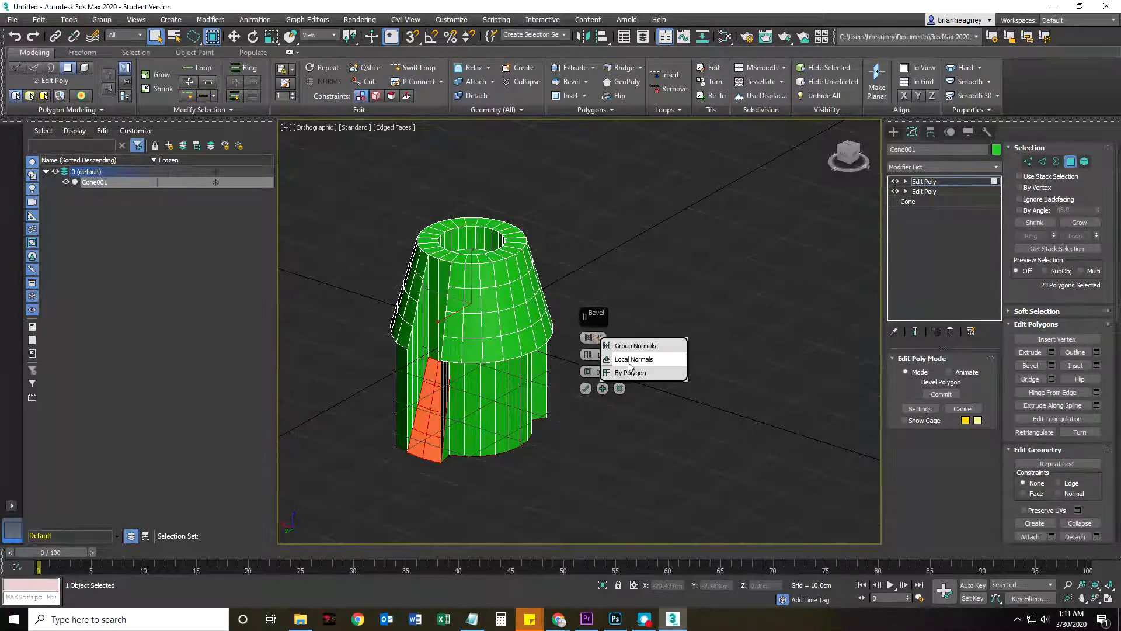
click(629, 368)
drag(587, 371, 561, 433)
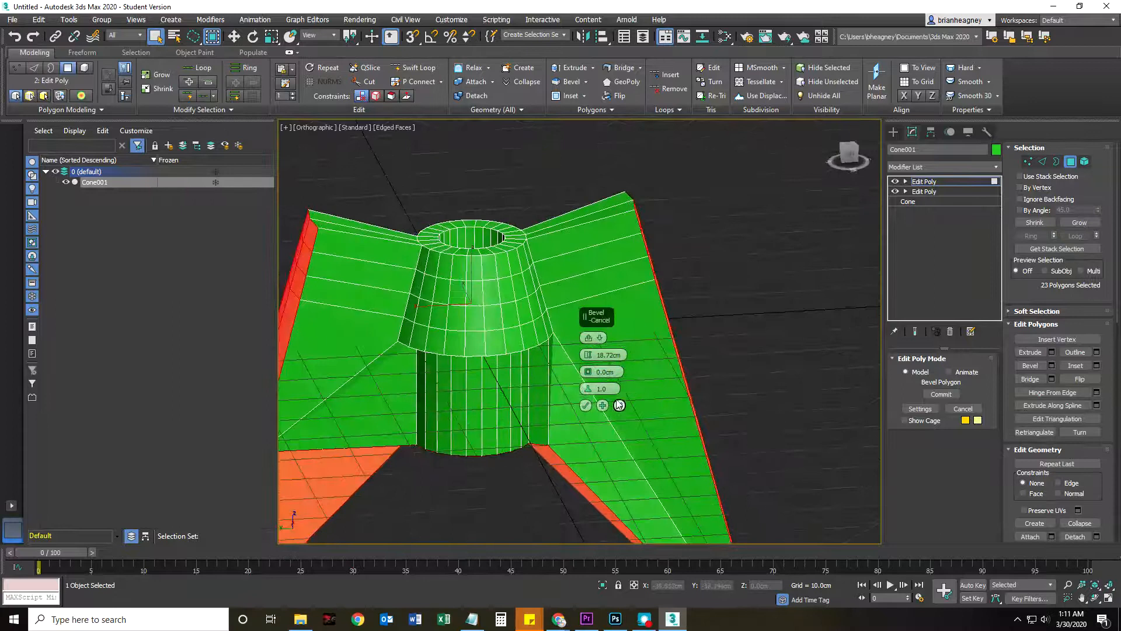
drag(591, 368, 621, 416)
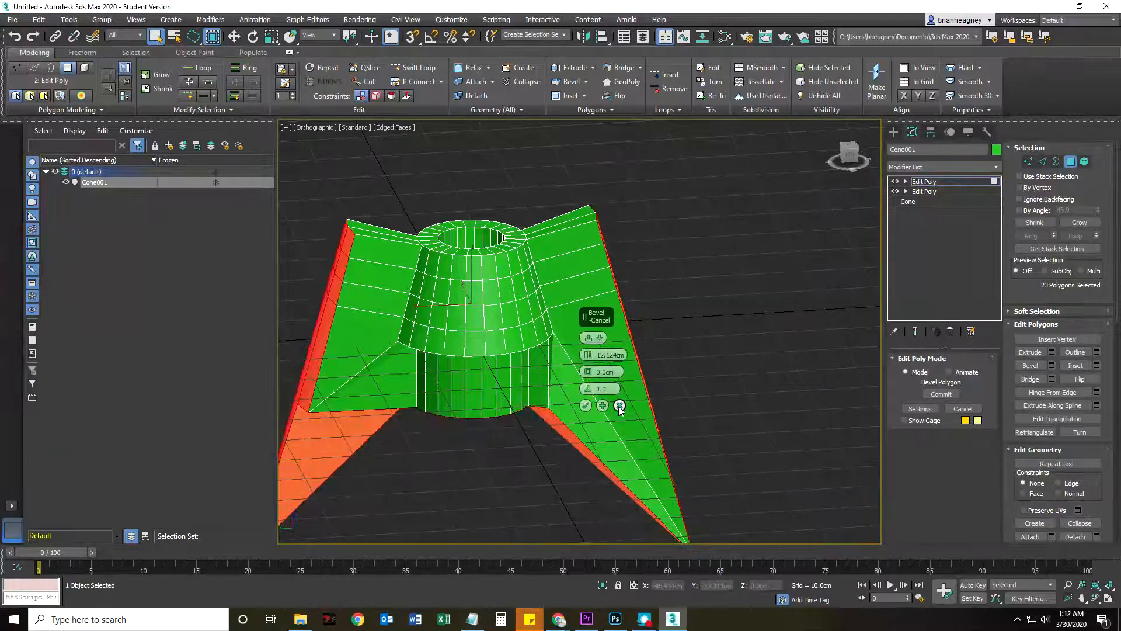
click(619, 406)
Step: Deselect the polygons on the cone's underside so only the two opposite outer side strips stay selected
alt+middle_drag(600, 415, 541, 392)
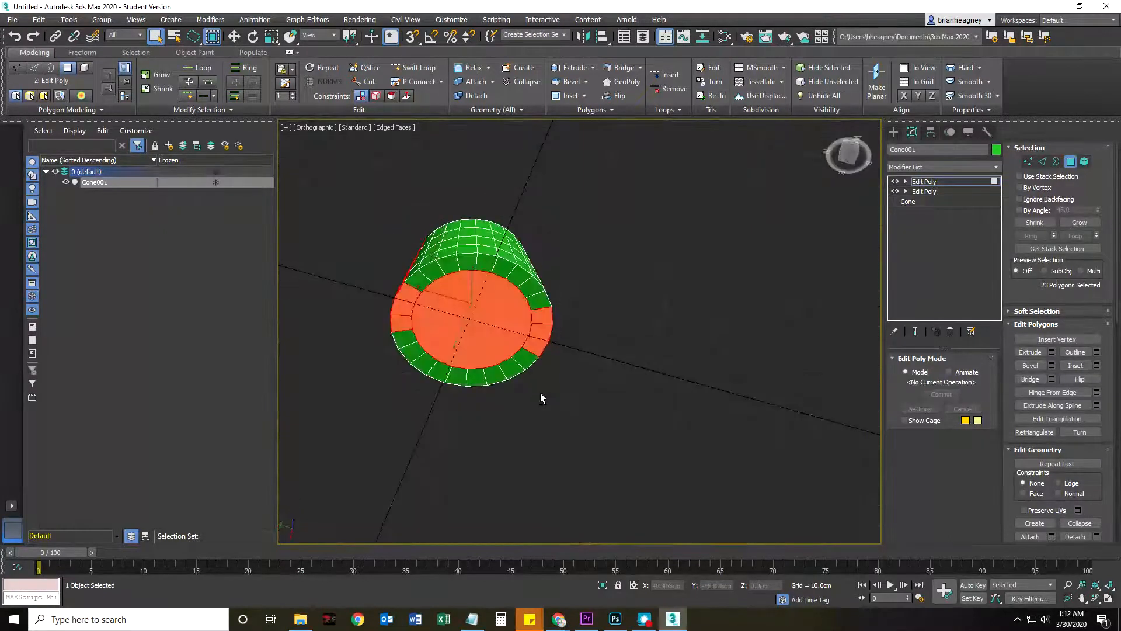
alt+click(539, 318)
alt+click(538, 330)
alt+click(514, 336)
alt+click(406, 308)
alt+middle_drag(405, 318, 467, 427)
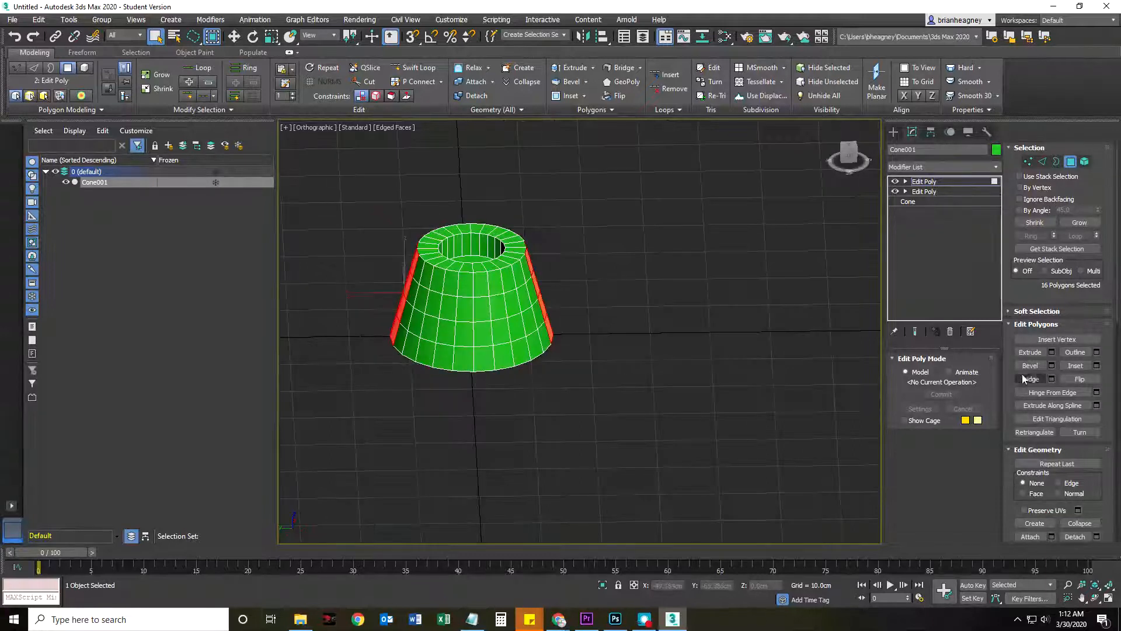
Step: Bevel the two side strips outward by Local Normals with a height of about 13.87 cm and an outline of about -2.52 cm
click(1052, 366)
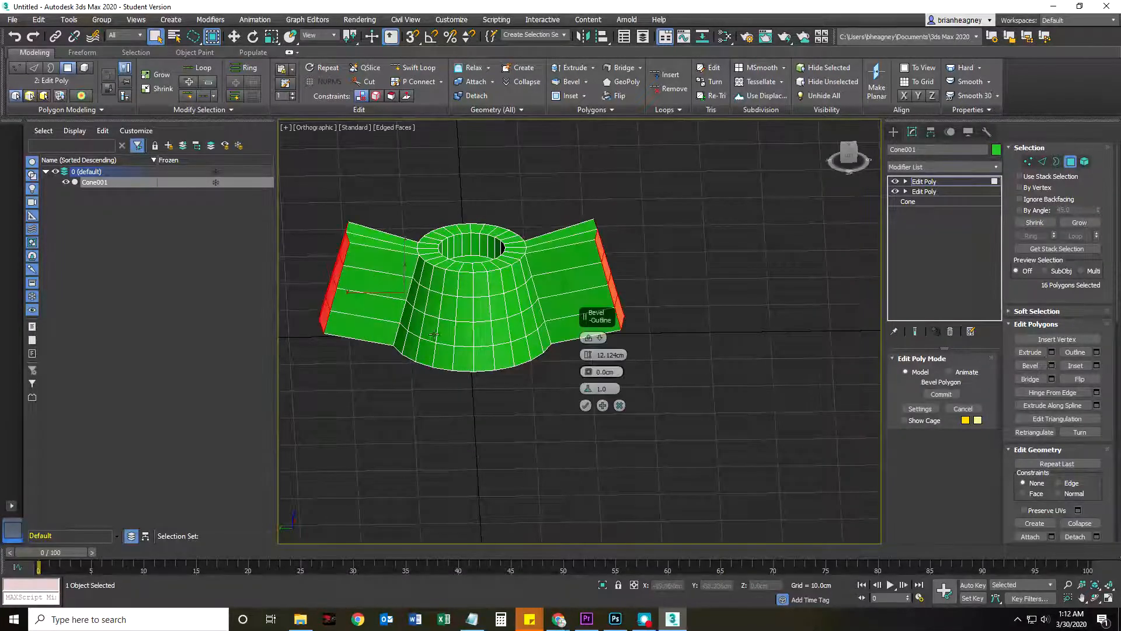
alt+middle_drag(437, 337, 473, 362)
drag(589, 355, 587, 392)
alt+middle_drag(491, 418, 403, 390)
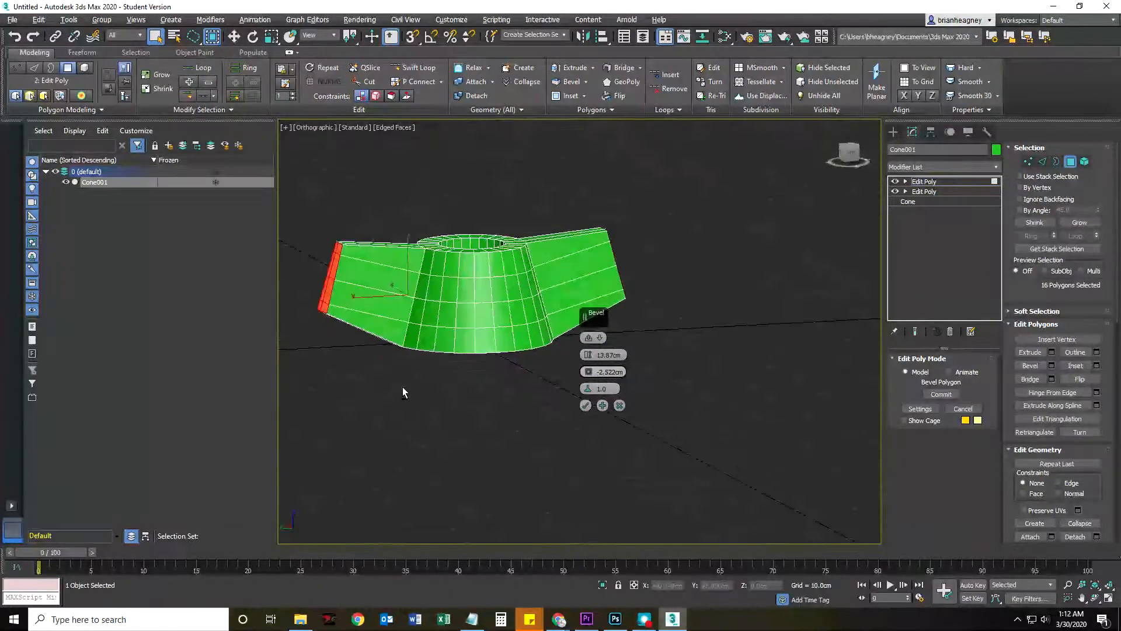
click(585, 405)
Step: Show the winged model in the Left view and leave polygon editing
alt+middle_drag(551, 419, 520, 476)
key(f)
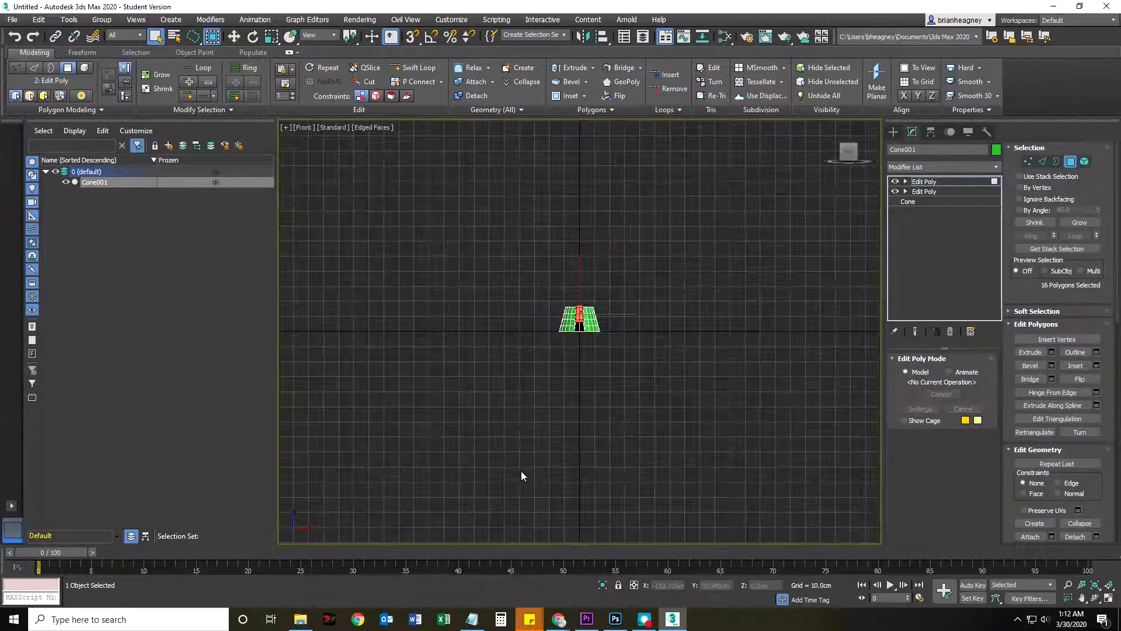
scroll(596, 311, up, 3)
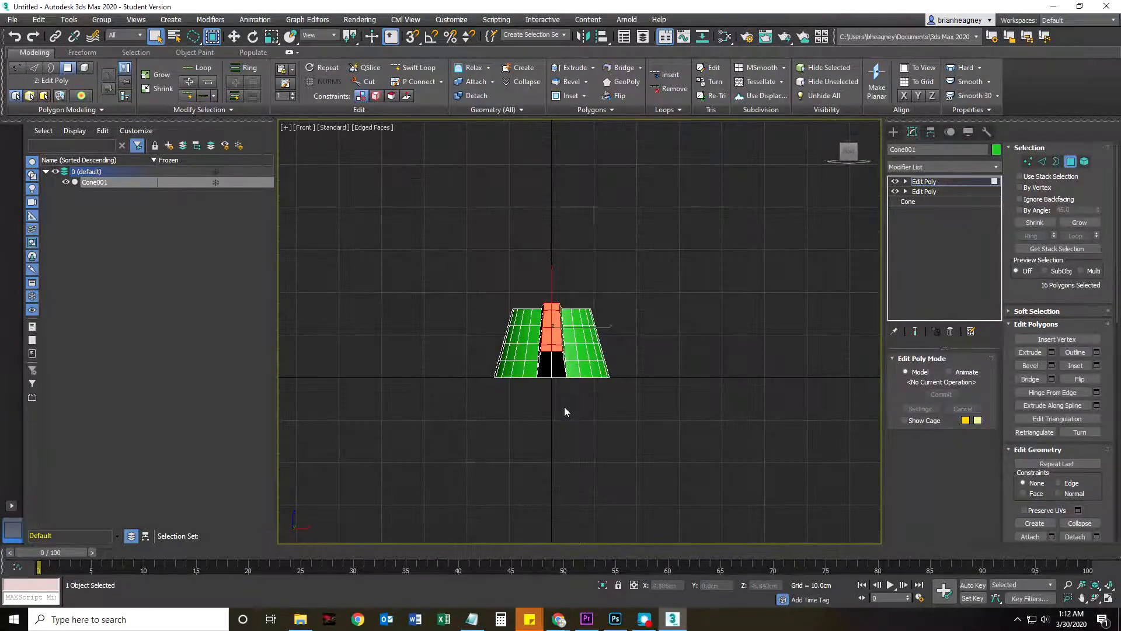
key(l)
scroll(567, 415, up, 4)
scroll(571, 426, down, 2)
middle_drag(571, 425, 561, 372)
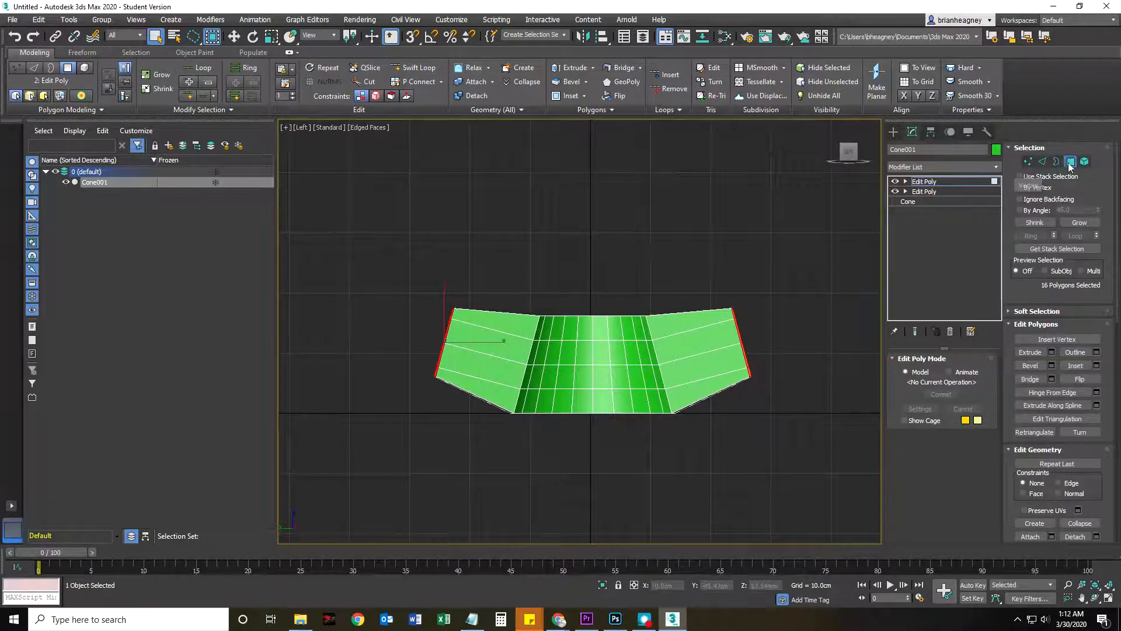
click(1070, 162)
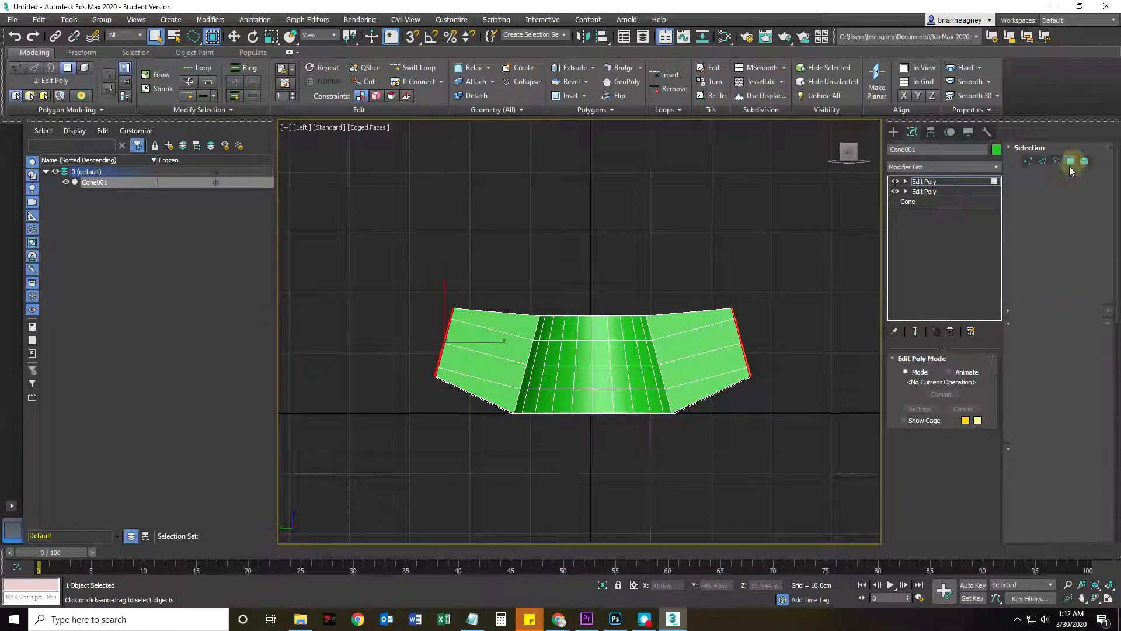
Step: Add a third Edit Poly modifier to the cone and switch it to vertex editing
click(996, 168)
key(e)
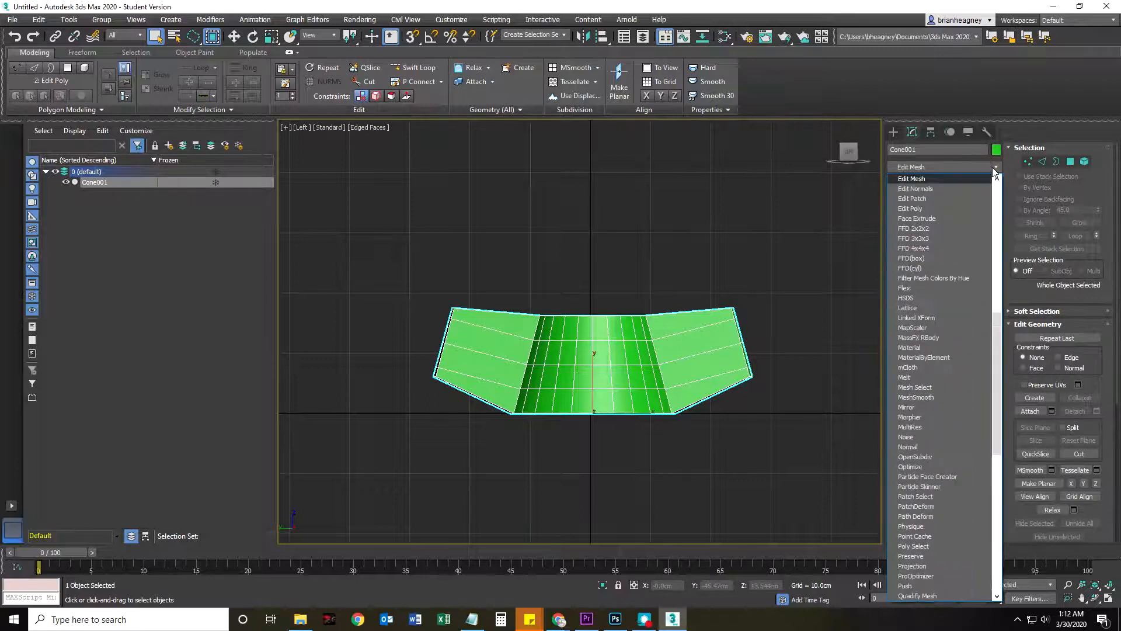
key(Down)
key(Down)
key(Down)
key(Return)
click(1029, 162)
Step: Move one wing's upper outer corner vertices up and toward the hub, and reposition the vertices below them to curve the wing's outer edge
scroll(482, 289, up, 4)
drag(466, 278, 433, 309)
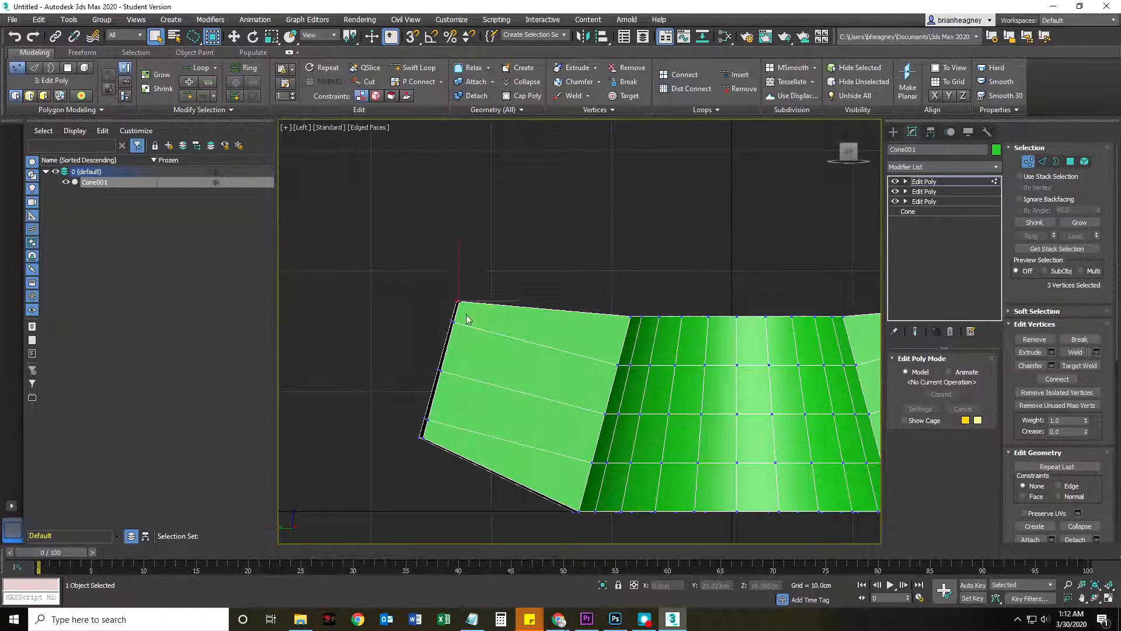
key(w)
drag(470, 294, 504, 243)
drag(419, 331, 442, 344)
drag(458, 432, 439, 407)
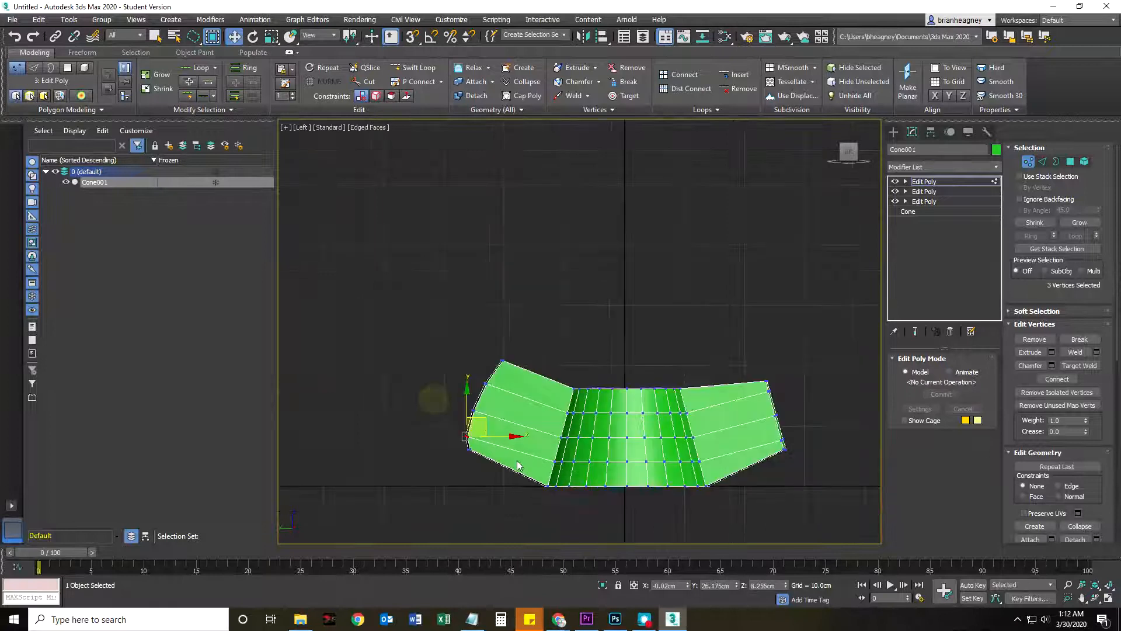
Step: Select the nine vertices between the corners of the reshaped wing's outer edge and move them slightly upward and outward in the Left view
scroll(680, 350, down, 3)
scroll(474, 315, up, 3)
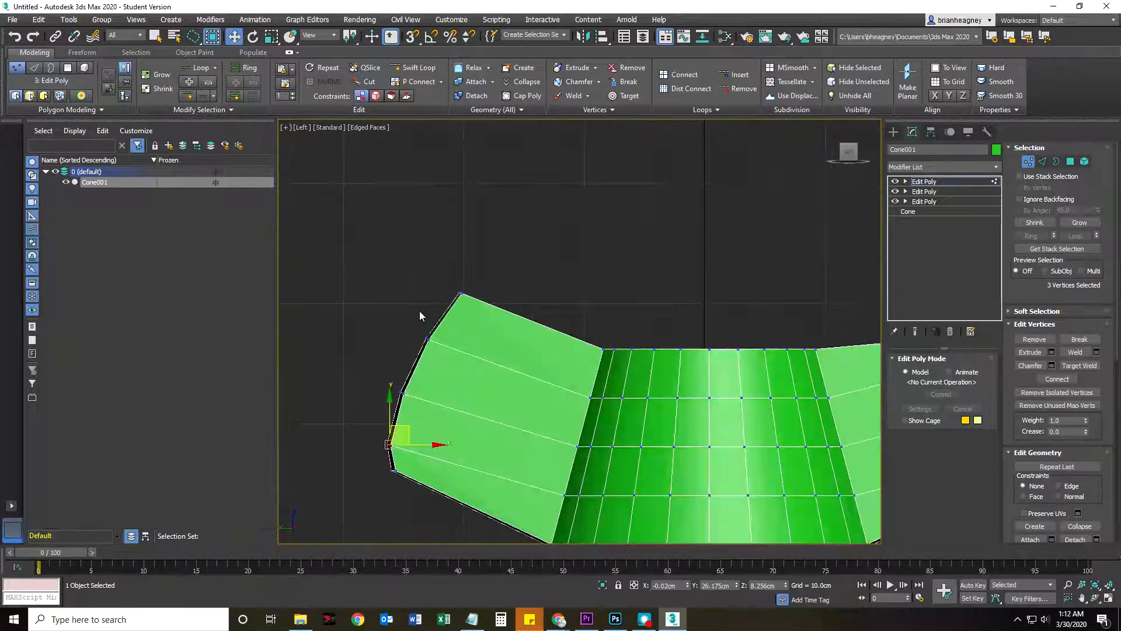
mouse_move(411, 464)
ctrl+mouse_down()
mouse_move(446, 403)
mouse_move(443, 342)
ctrl+mouse_up()
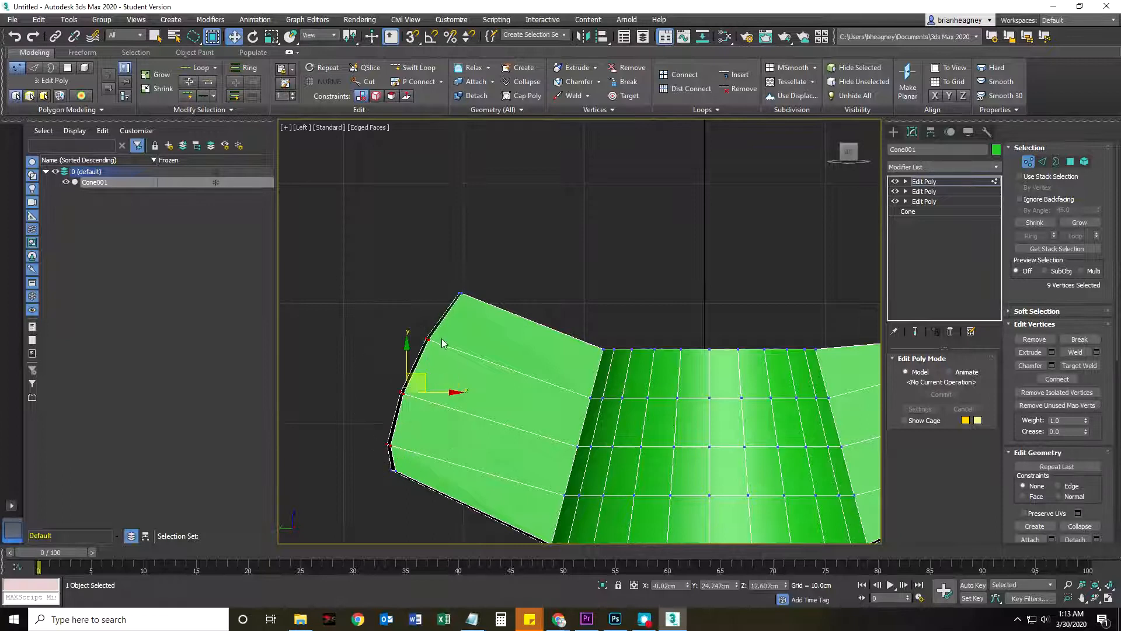
alt+middle_drag(442, 373, 468, 432)
key(l)
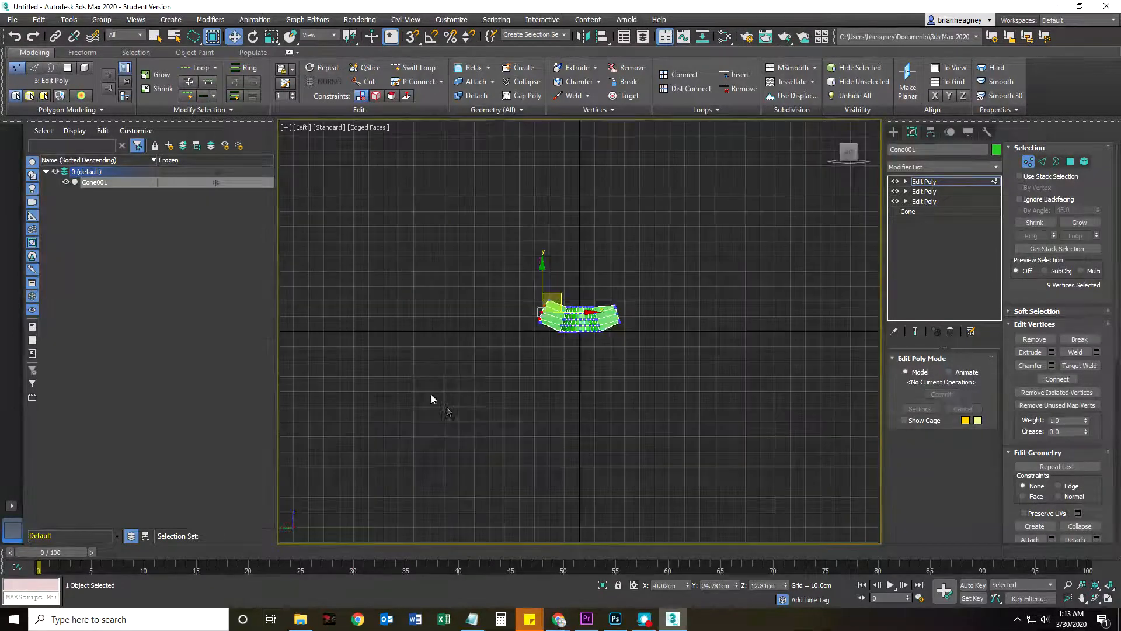
scroll(603, 307, up, 5)
middle_drag(493, 377, 537, 398)
drag(505, 349, 502, 343)
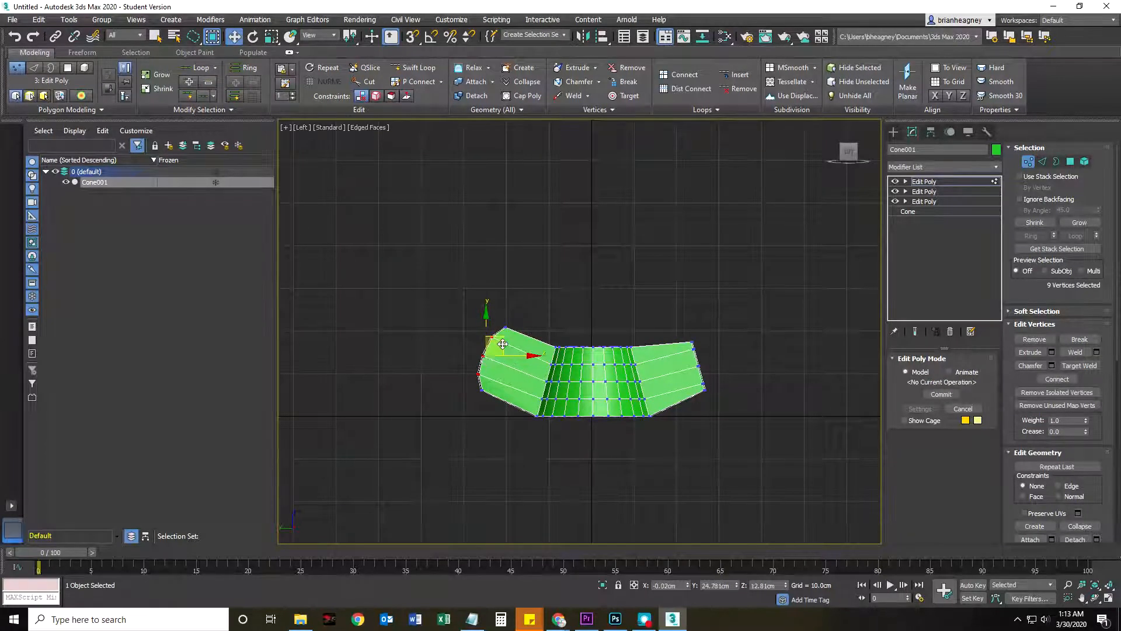
Step: Adjust the position of the reshaped wing's upper corner vertices to smooth its outline and leave vertex editing
scroll(489, 412, up, 5)
middle_drag(546, 404, 474, 437)
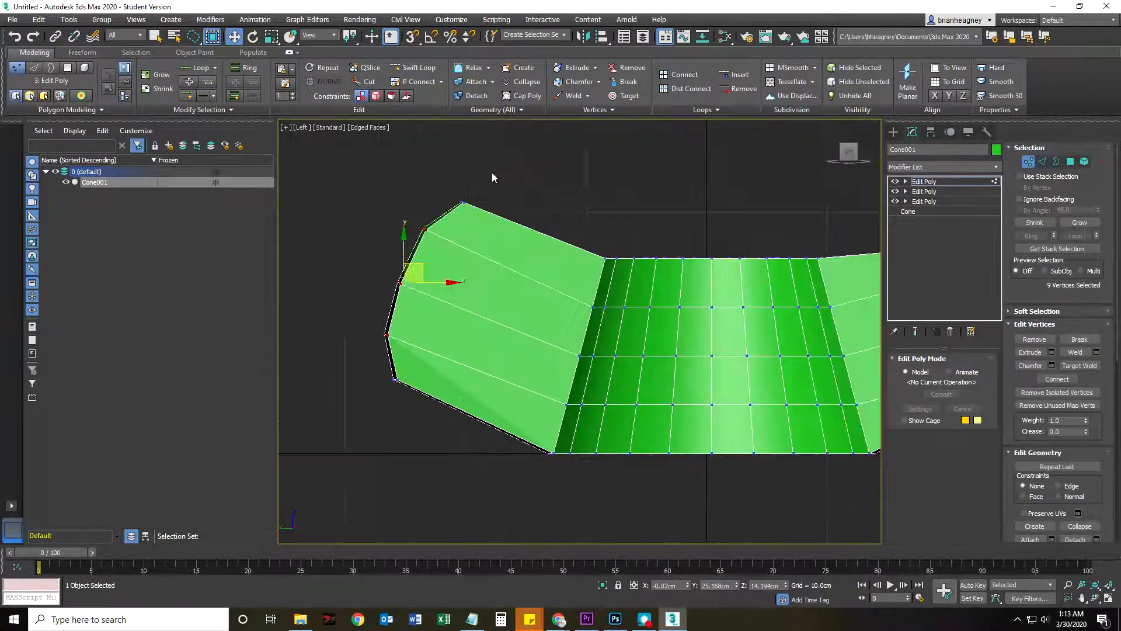
drag(490, 222, 487, 191)
scroll(485, 199, down, 4)
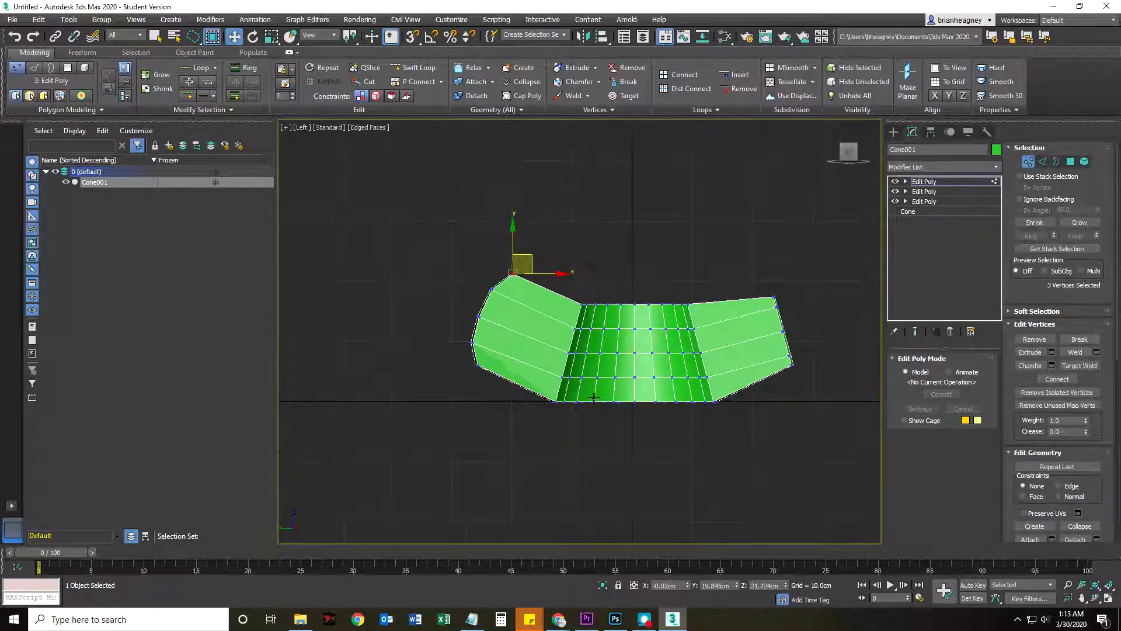
alt+middle_drag(566, 339, 566, 376)
scroll(478, 242, up, 3)
mouse_move(580, 315)
middle_down()
mouse_move(562, 313)
mouse_move(598, 324)
middle_up()
click(1028, 161)
alt+middle_drag(684, 374, 640, 438)
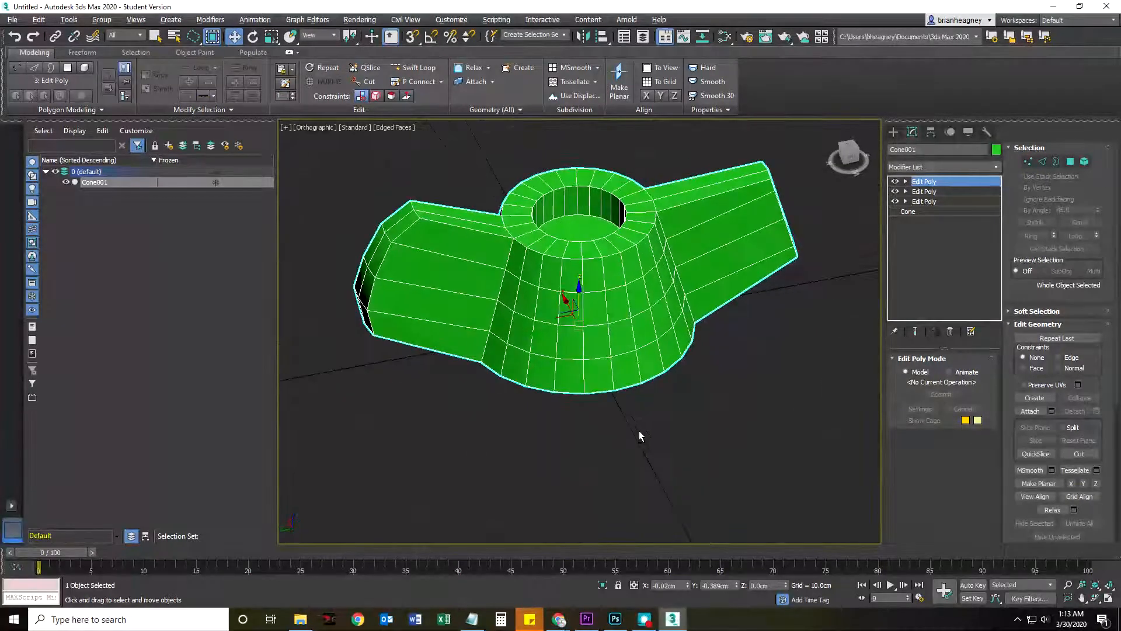
Step: Add a Symmetry modifier mirrored about the Y axis to copy the reshaped wing to the opposite side
click(997, 168)
text(sym)
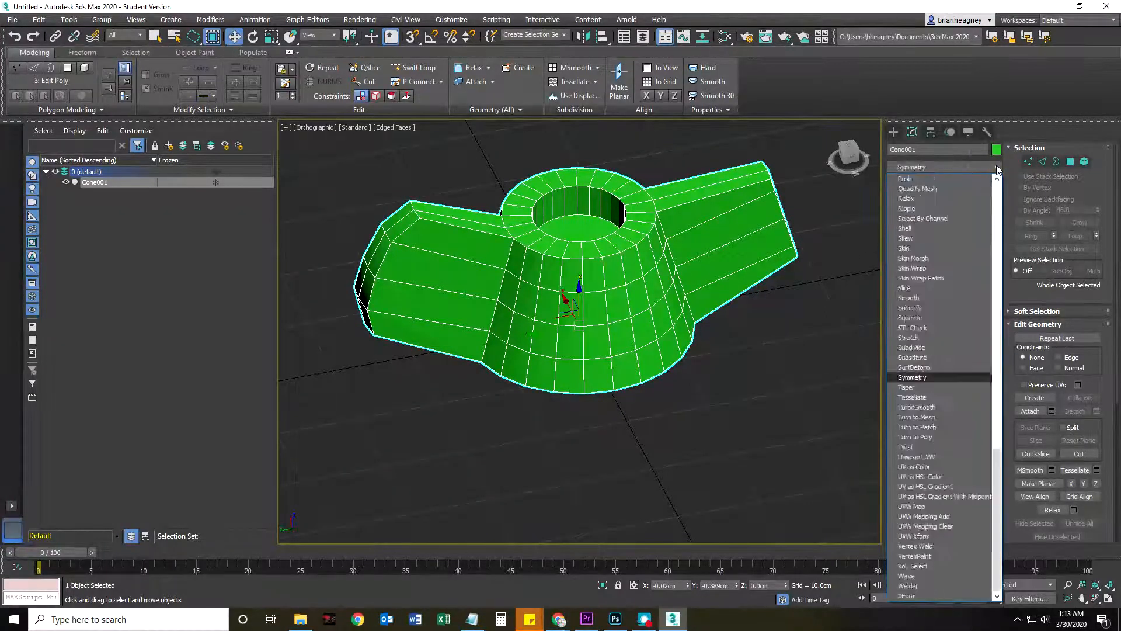
click(924, 378)
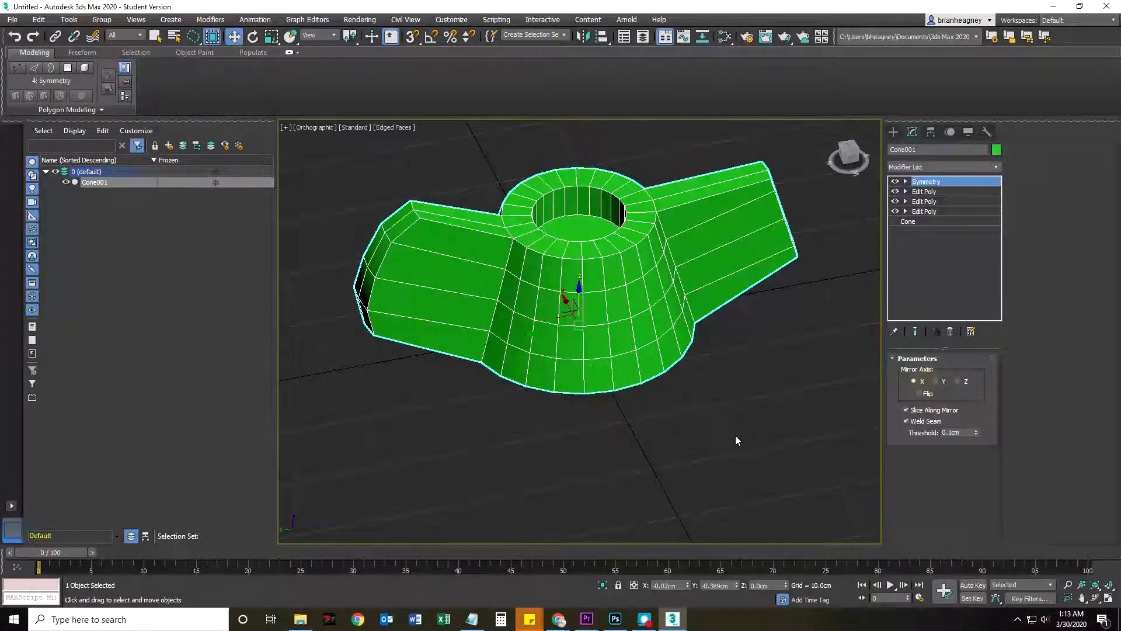
click(937, 382)
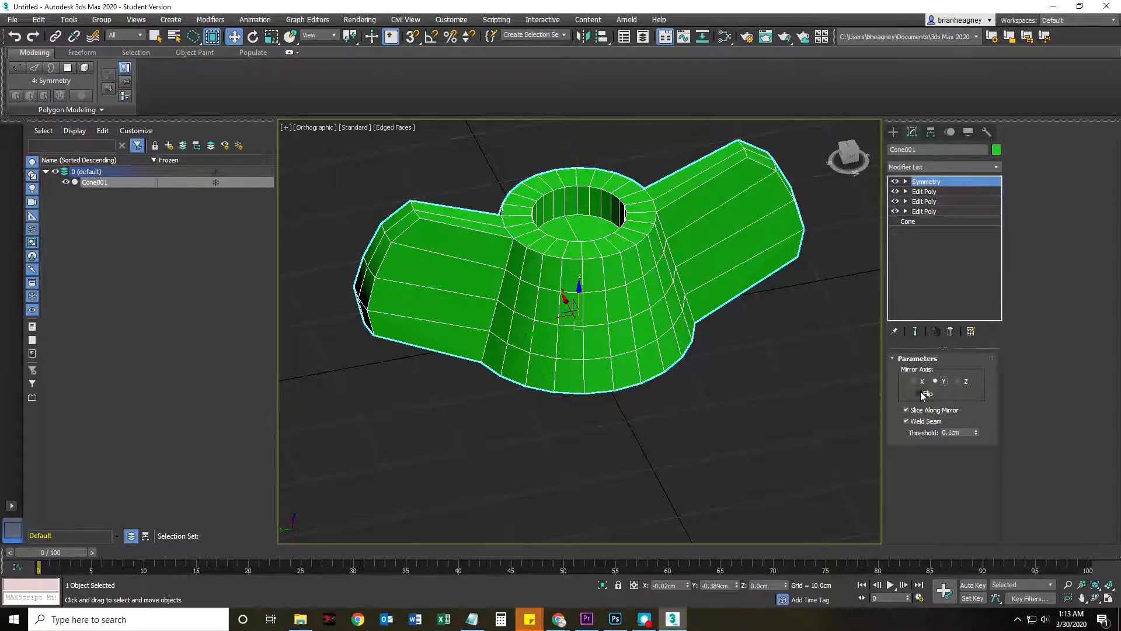
Step: Deselect the wing nut and examine the mirrored wings and hub from several angles and up close
alt+middle_drag(805, 375, 722, 373)
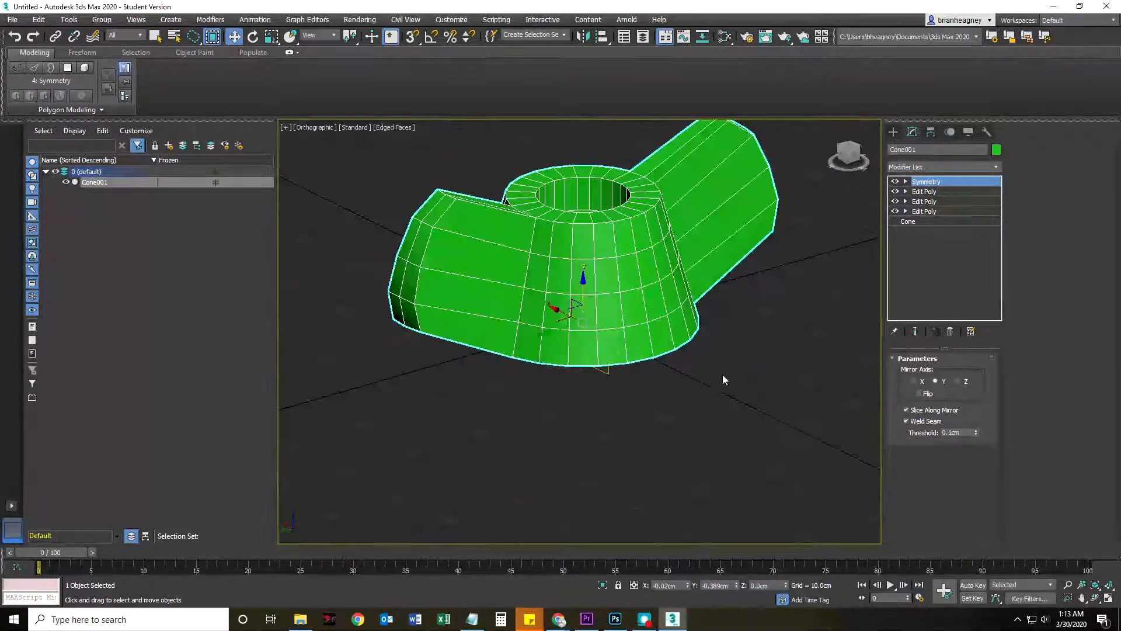
click(759, 363)
scroll(593, 358, up, 5)
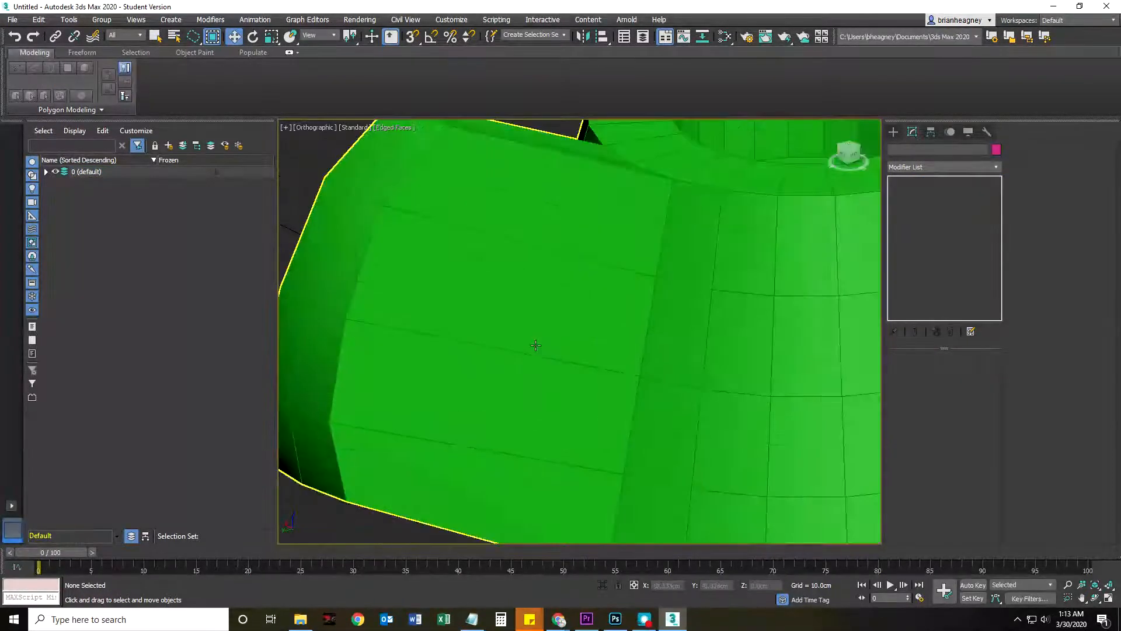
scroll(568, 333, down, 5)
alt+middle_drag(567, 333, 567, 295)
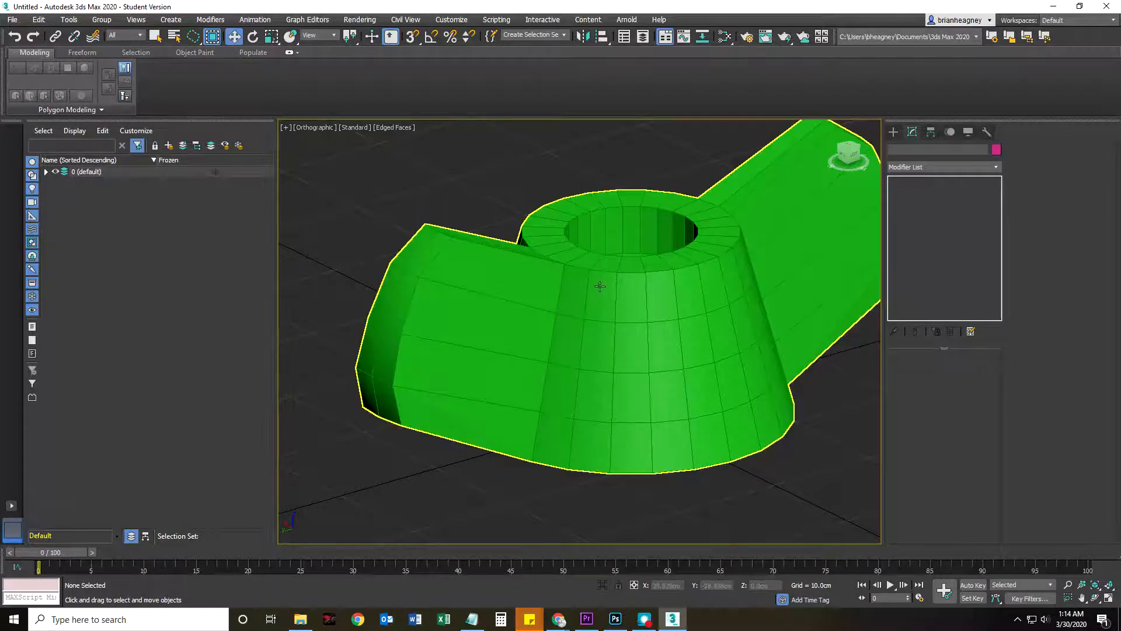
alt+middle_drag(681, 331, 646, 362)
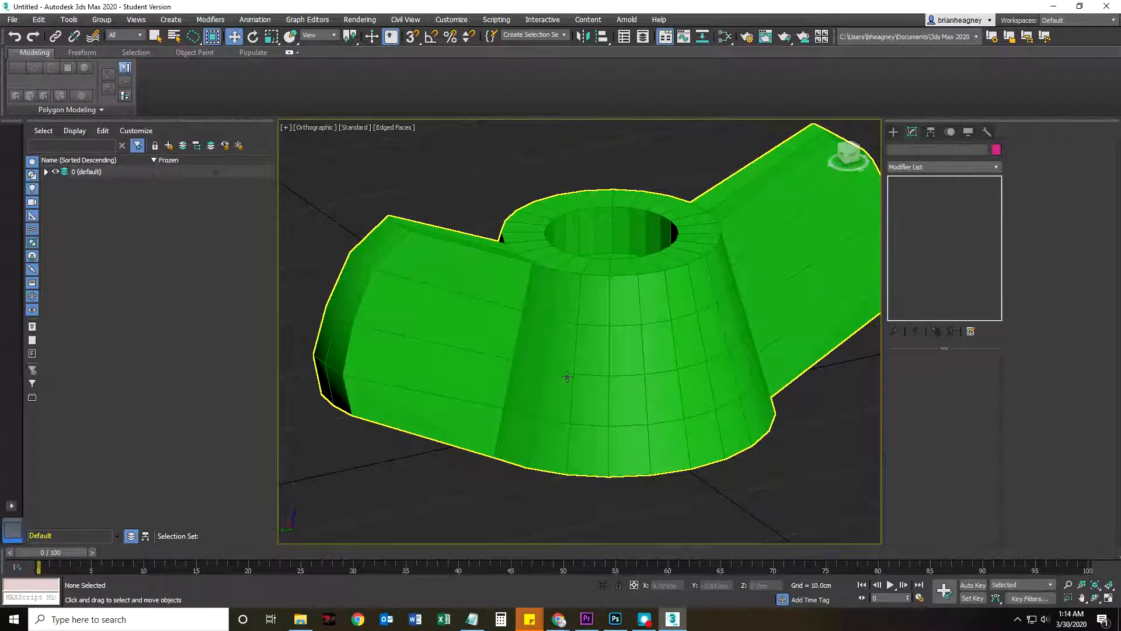
alt+middle_drag(601, 350, 547, 395)
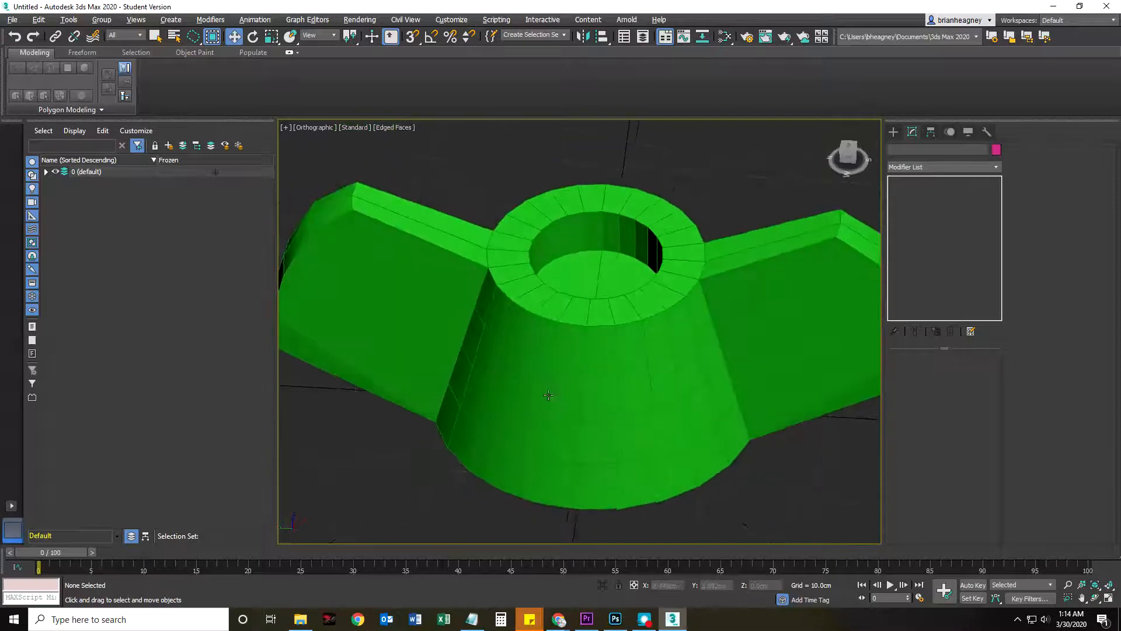
Step: Select the wing nut again and add an Edit Poly modifier above Symmetry
click(548, 394)
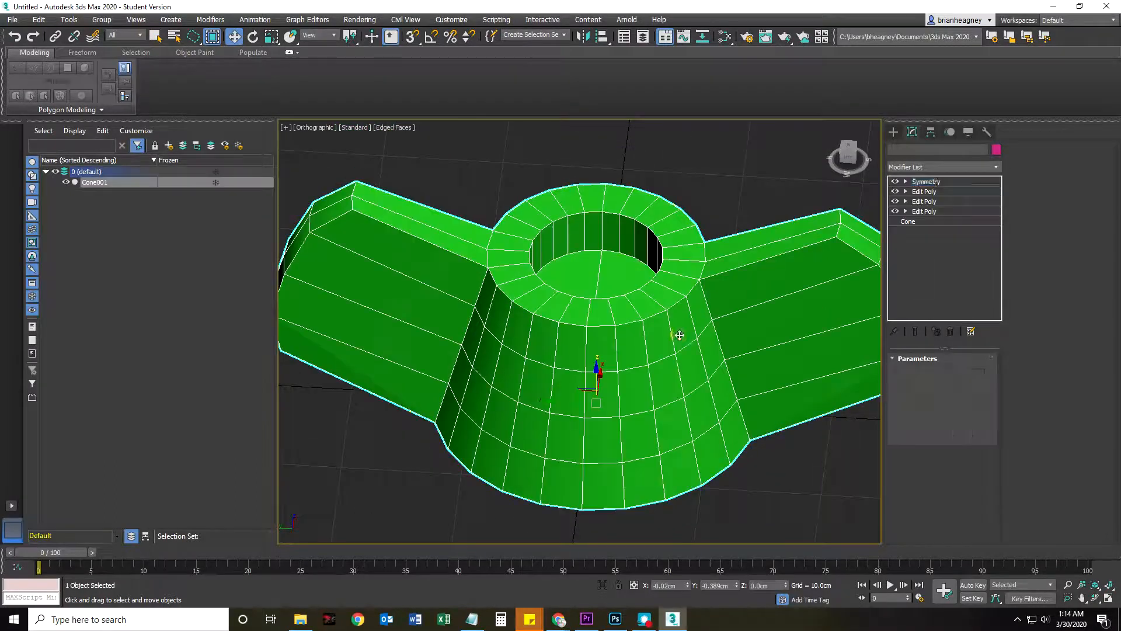
click(997, 168)
key(e)
key(e)
key(e)
key(e)
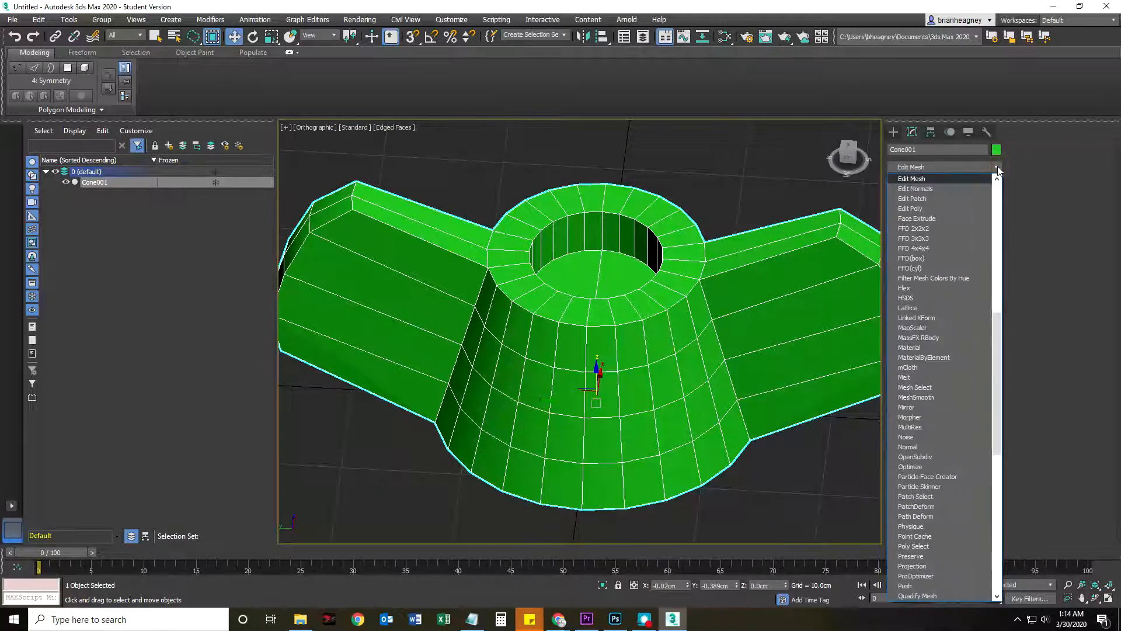
key(Return)
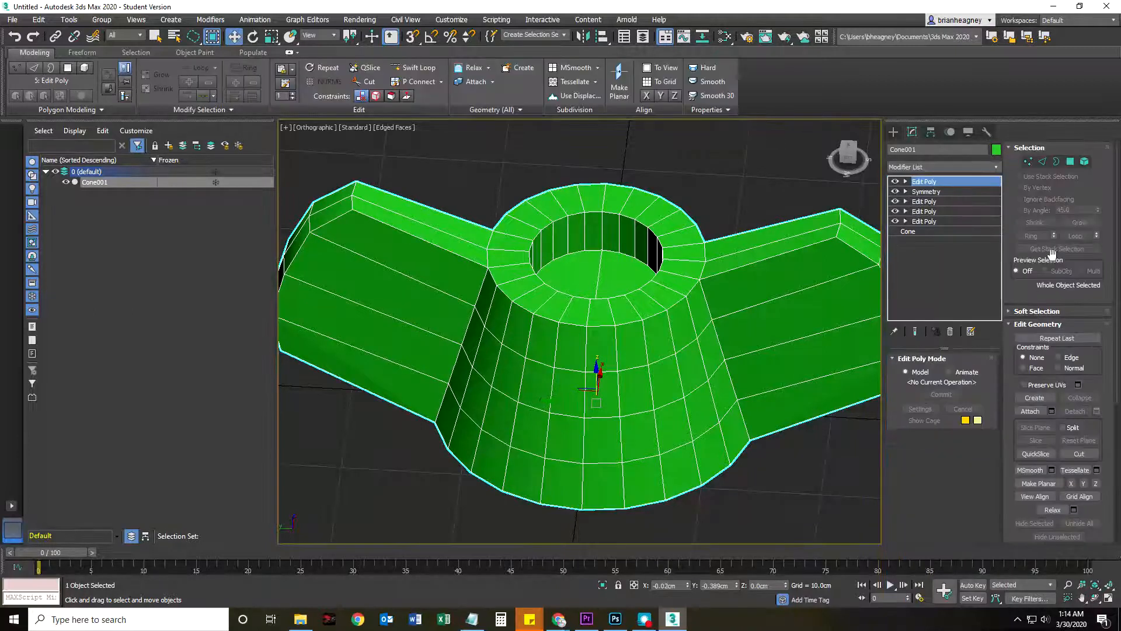
Step: Try to select the edges around the hole's floor one by one in edge editing
click(1044, 162)
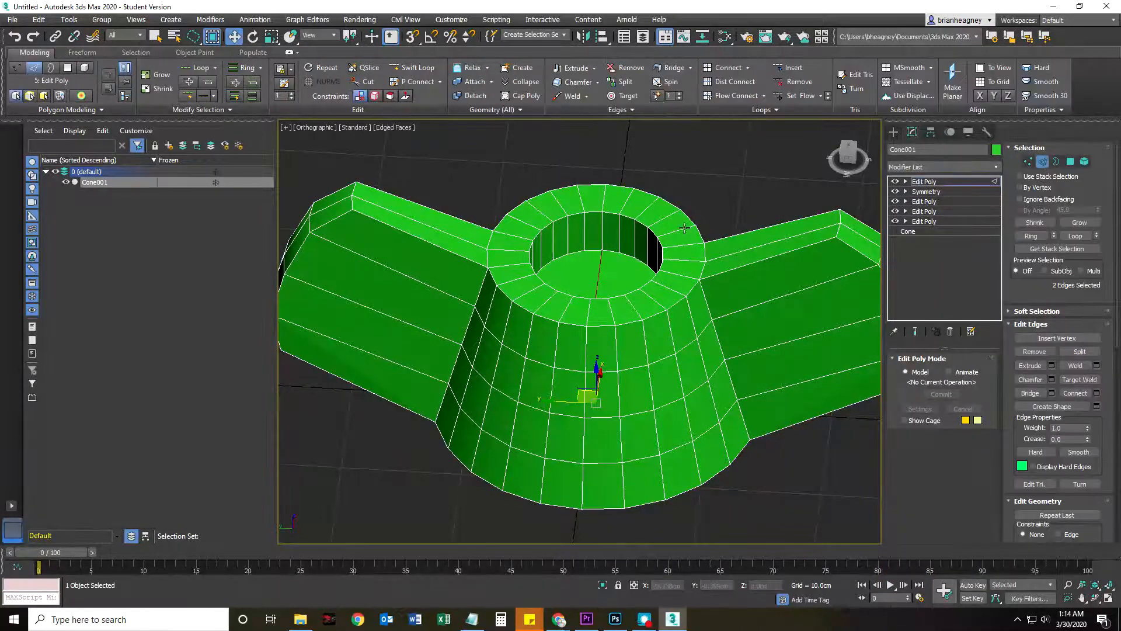
click(627, 218)
scroll(627, 219, up, 5)
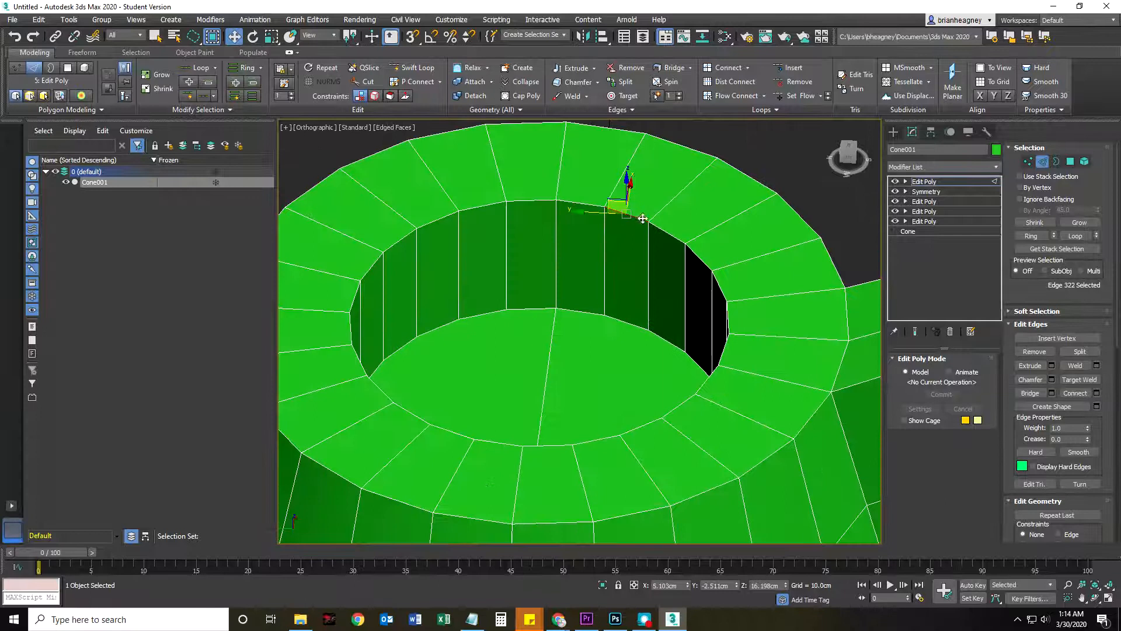
click(623, 323)
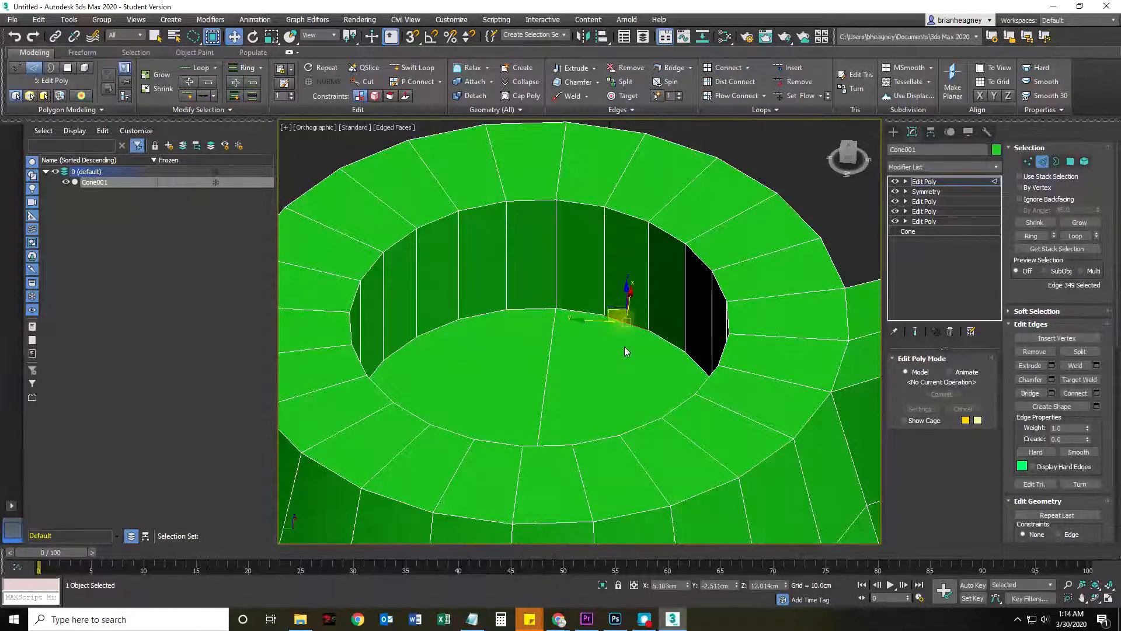
ctrl+click(660, 337)
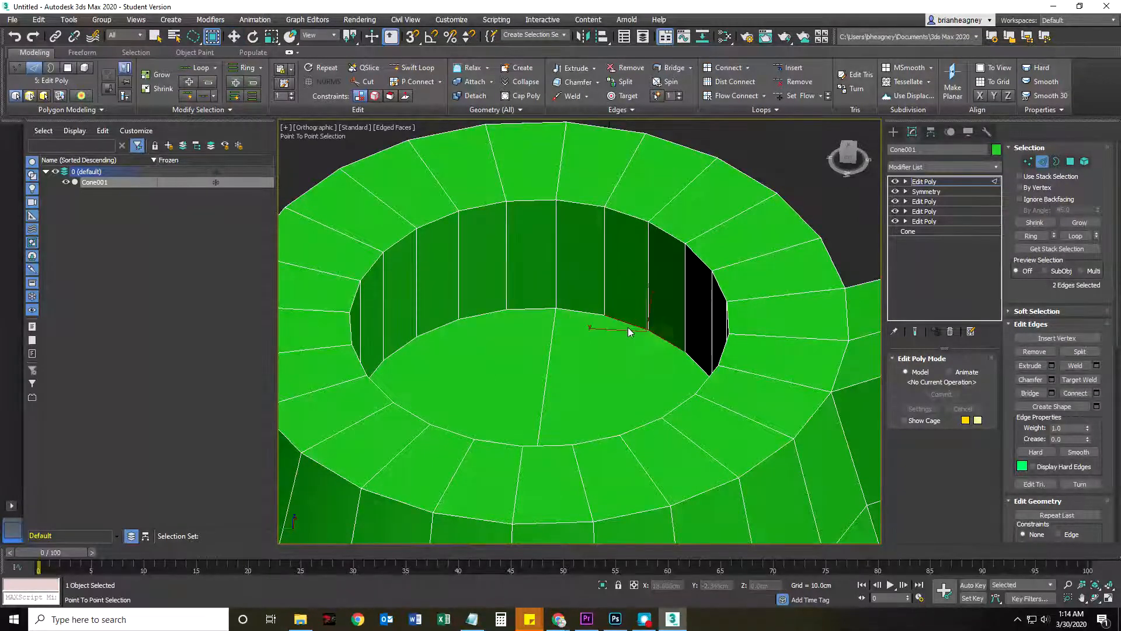
ctrl+click(592, 313)
ctrl+click(537, 307)
ctrl+click(507, 308)
key(w)
Step: Try to window-select the edges of the hole's floor in the wireframe Left view, and leave edge editing
alt+middle_drag(537, 350, 549, 374)
key(f)
scroll(567, 360, up, 5)
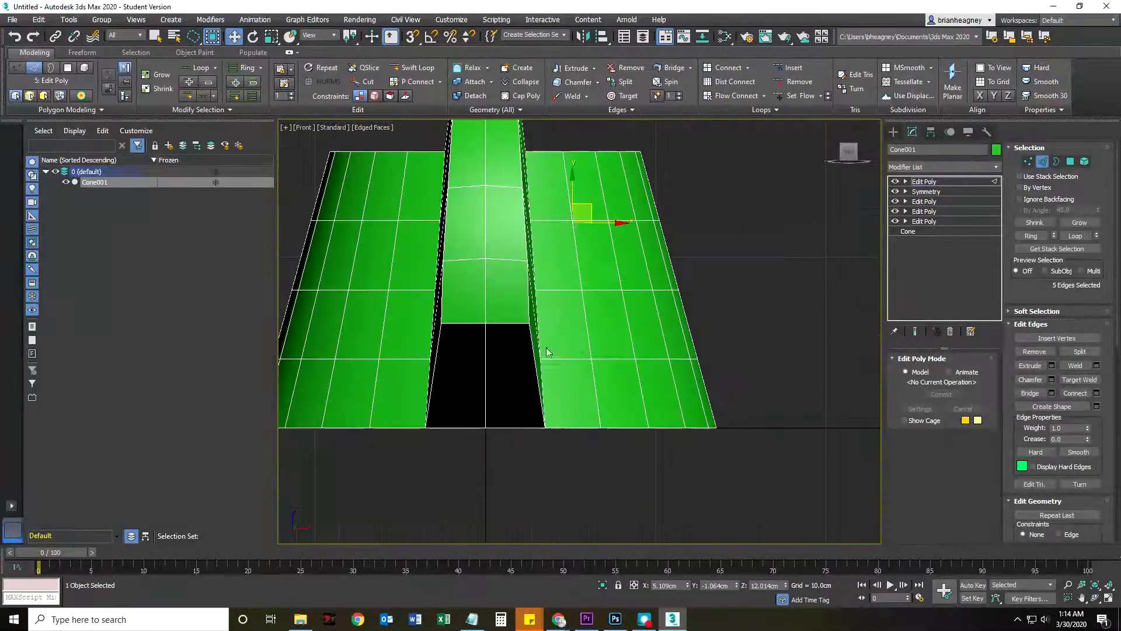
key(l)
scroll(486, 441, down, 3)
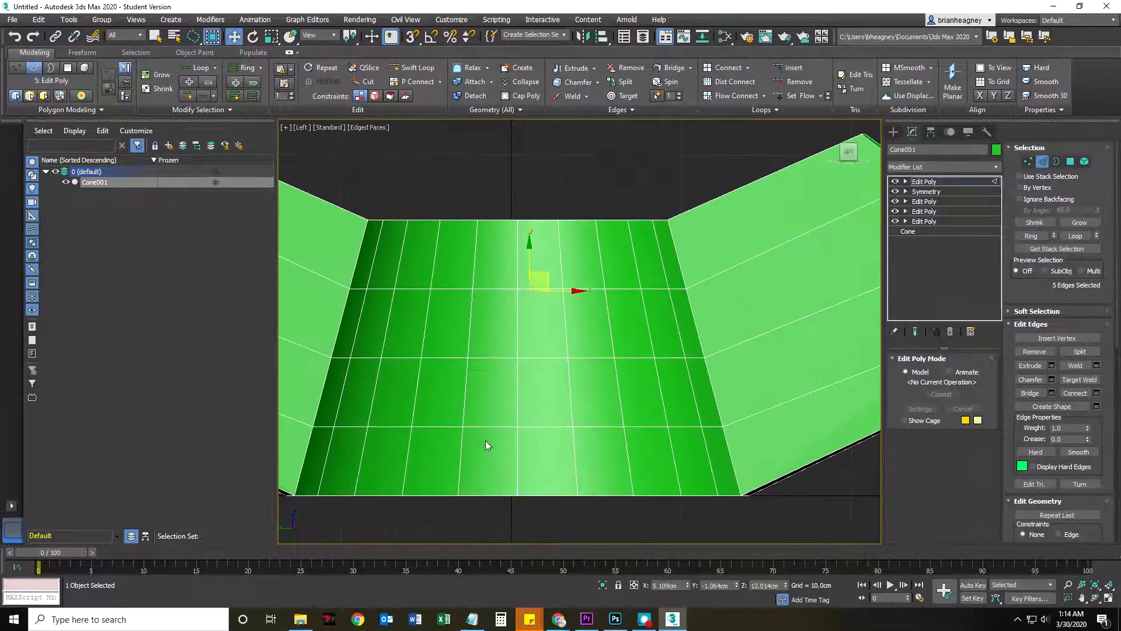
key(F3)
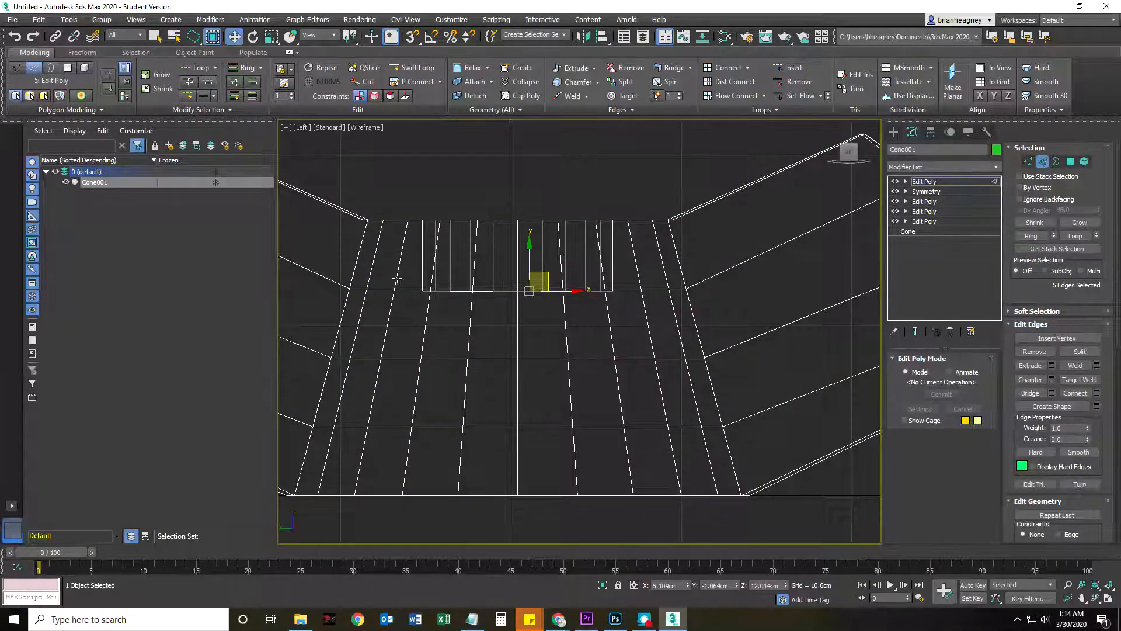
mouse_move(408, 277)
mouse_down()
mouse_move(443, 306)
mouse_move(407, 274)
mouse_up()
alt+middle_drag(562, 358, 555, 417)
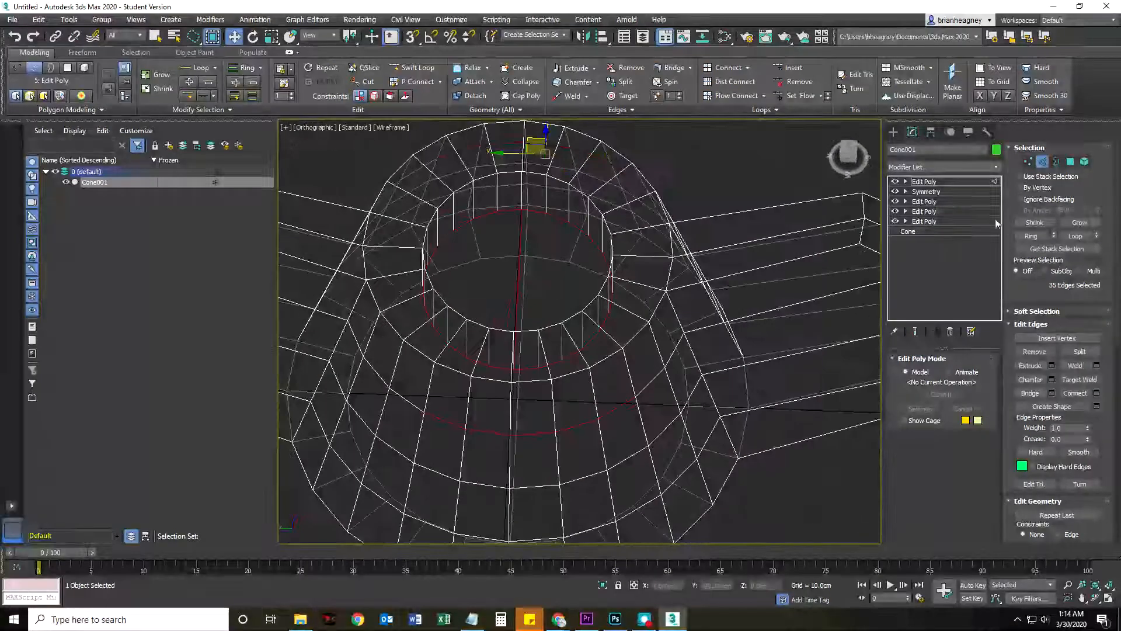
click(1044, 163)
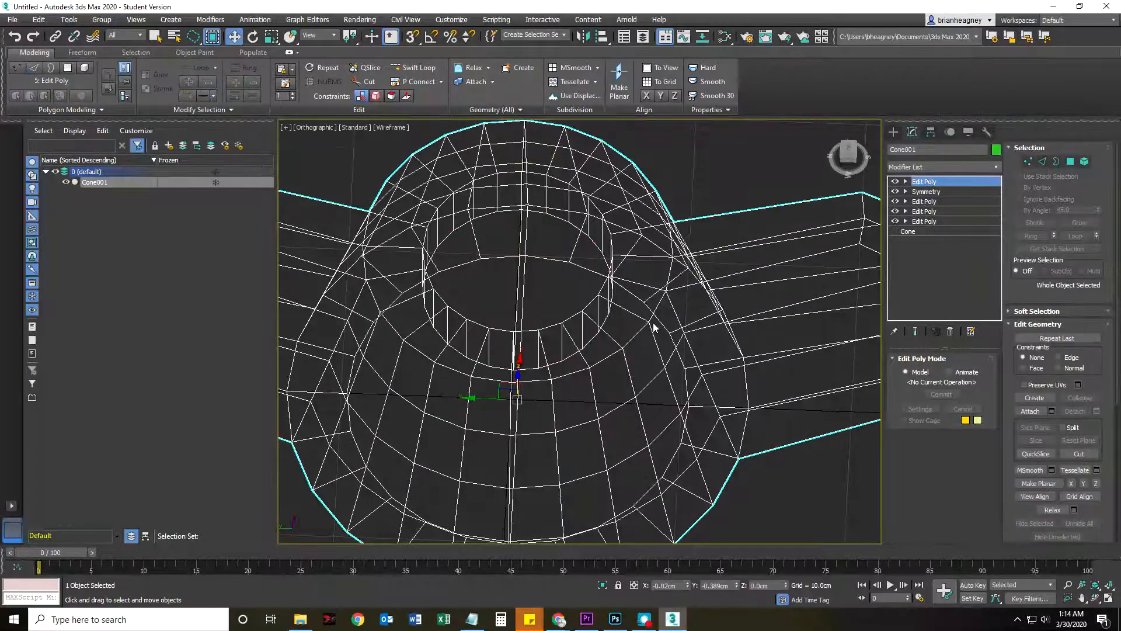
Step: Restore the shaded display, select both polygons of the hole's floor, and convert that selection to edges
middle_drag(654, 328, 648, 374)
key(F3)
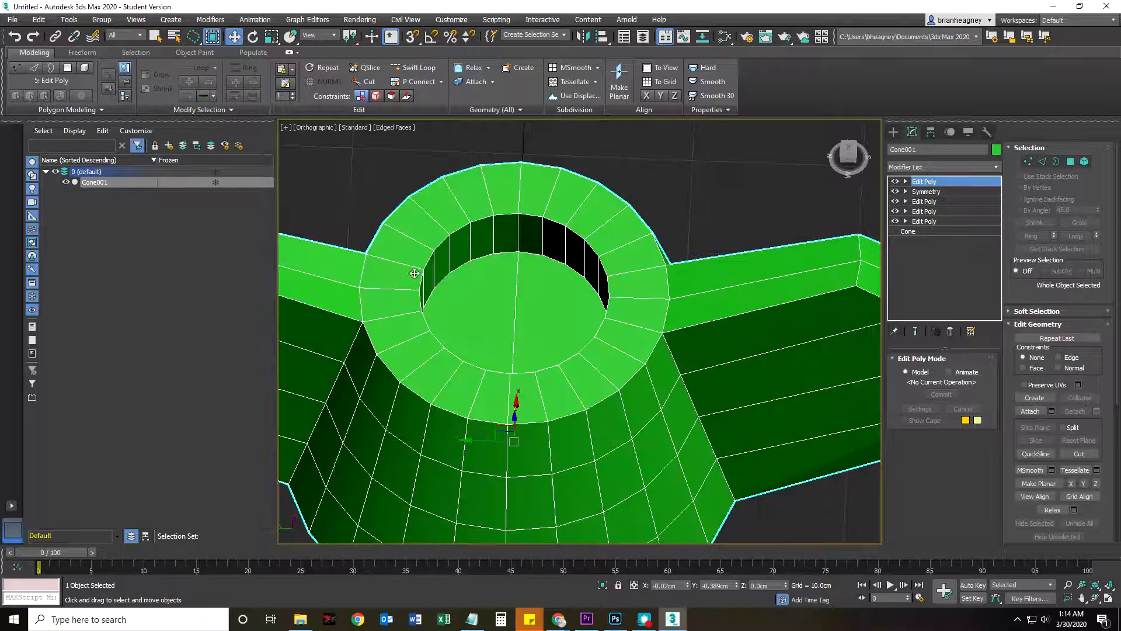
click(1071, 162)
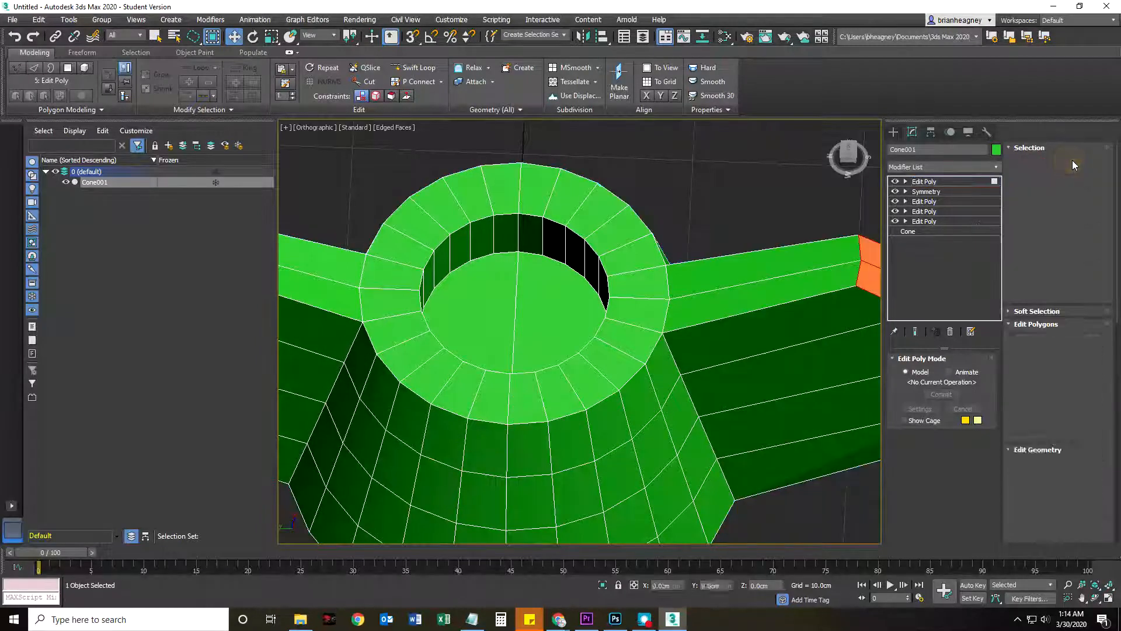
click(575, 311)
ctrl+click(479, 307)
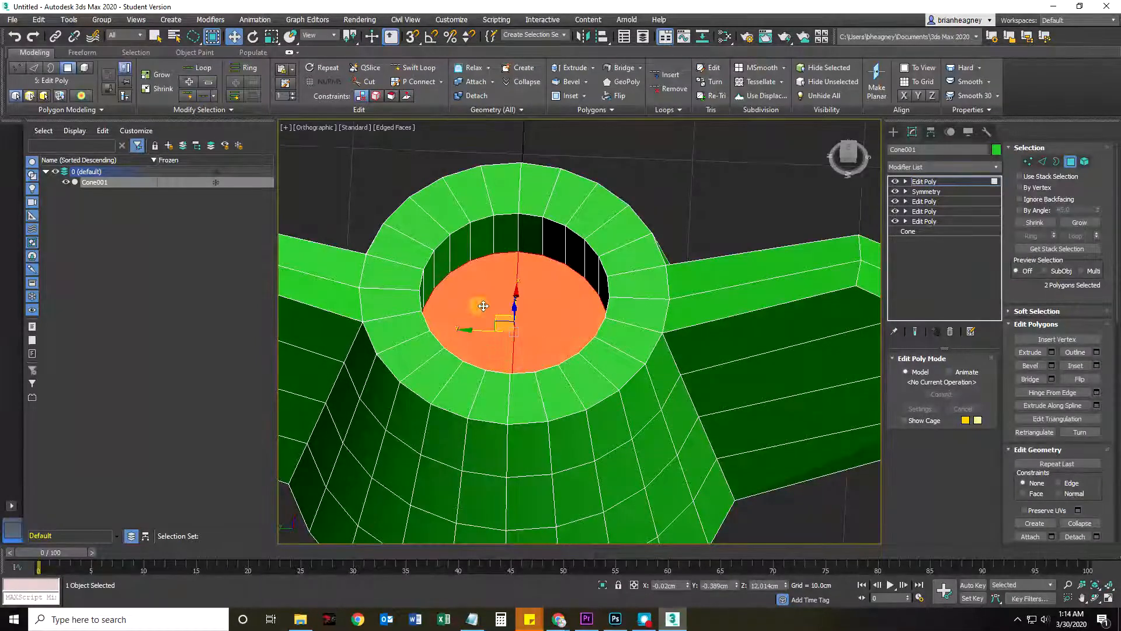
alt+middle_drag(586, 321, 579, 352)
scroll(546, 328, up, 5)
scroll(564, 351, down, 2)
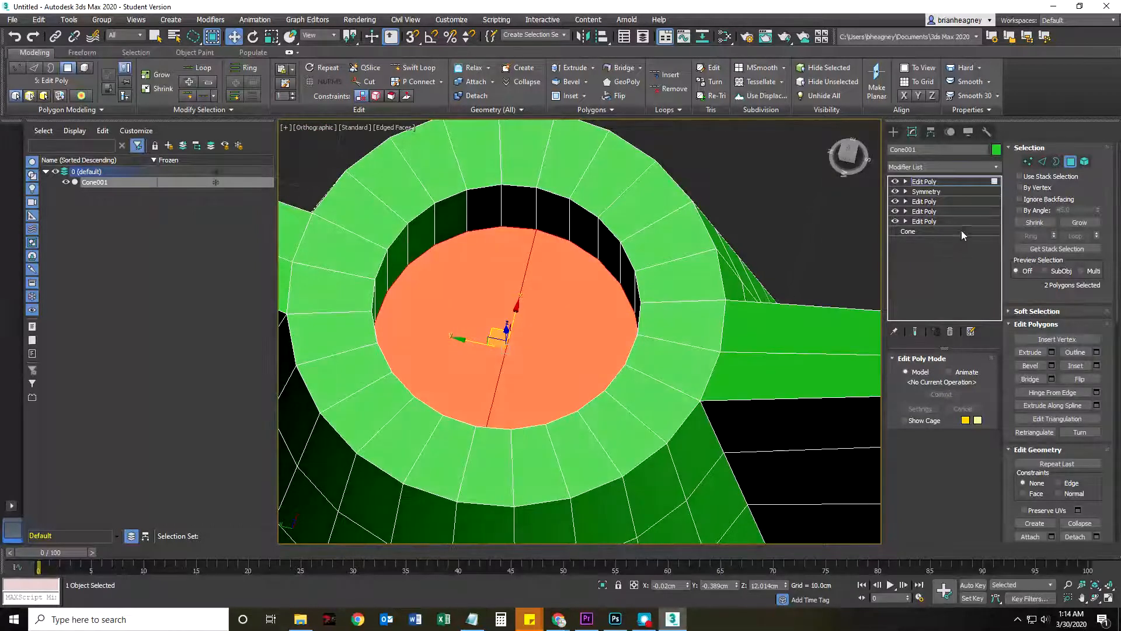
ctrl+click(1042, 162)
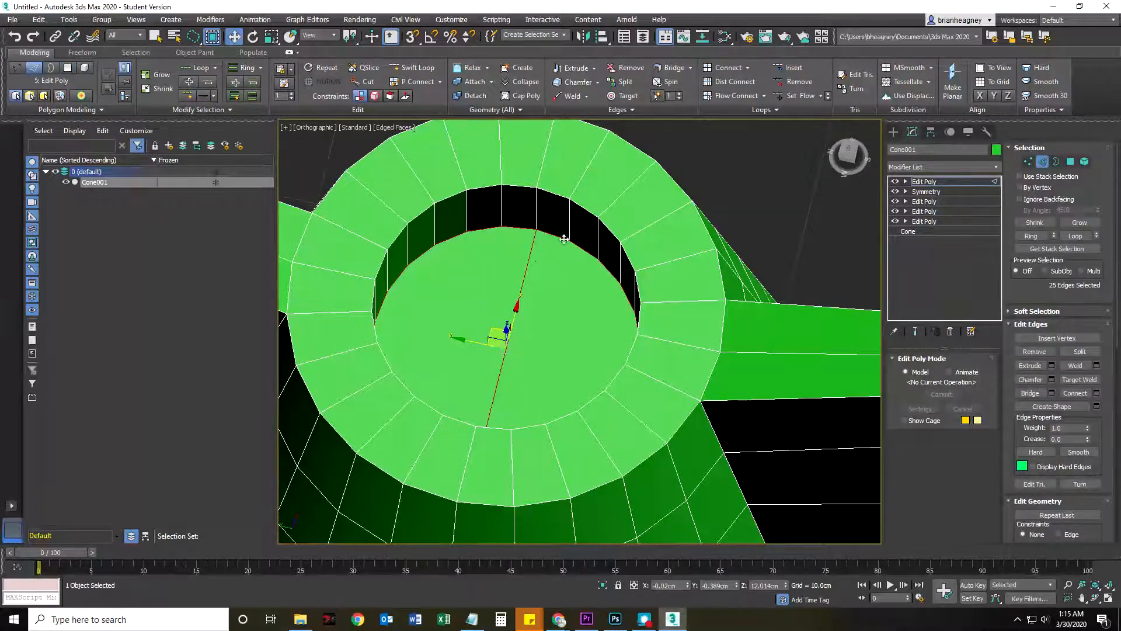
Step: Remove the edge crossing the middle of the hole's floor from the edge selection, keeping only the rim edges
alt+click(529, 259)
scroll(602, 348, up, 6)
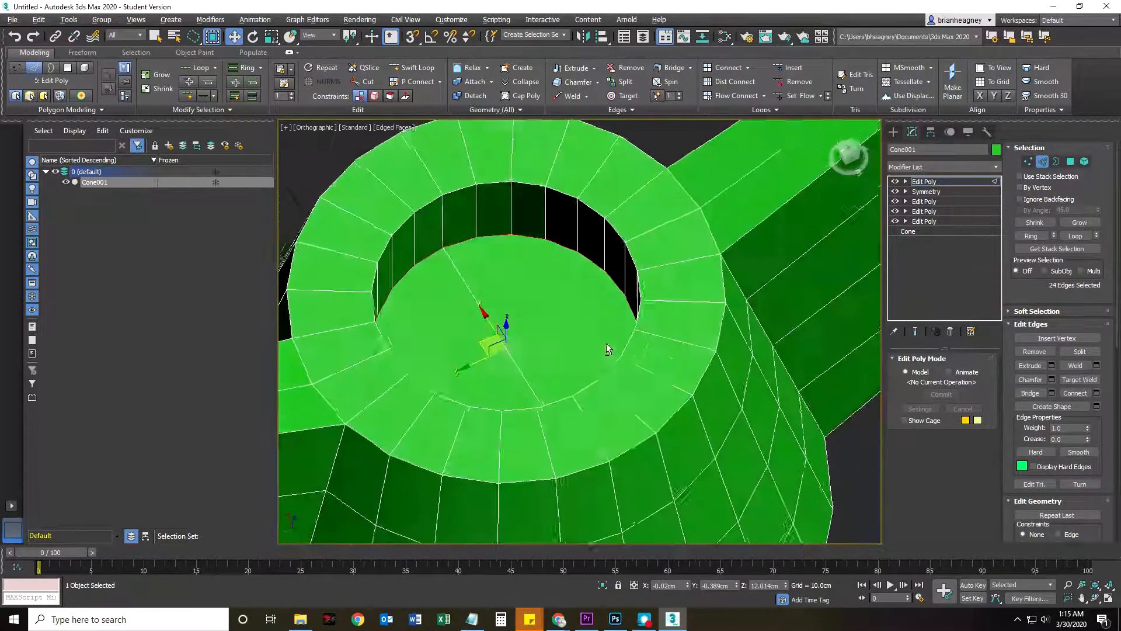
alt+middle_drag(655, 415, 630, 392)
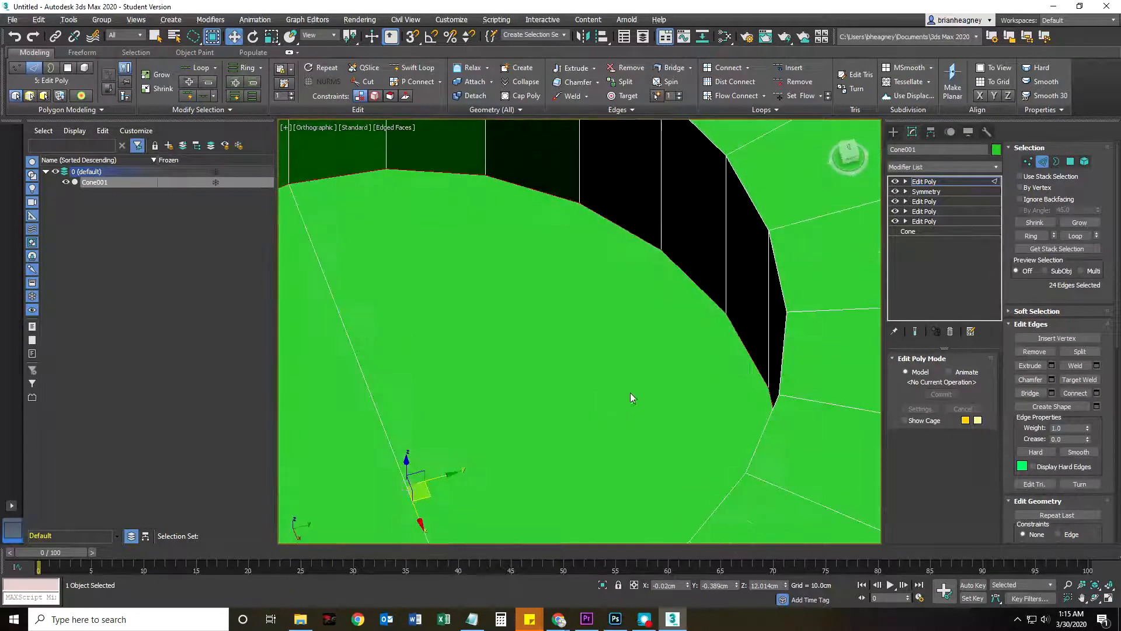
scroll(517, 388, down, 6)
middle_drag(546, 409, 430, 345)
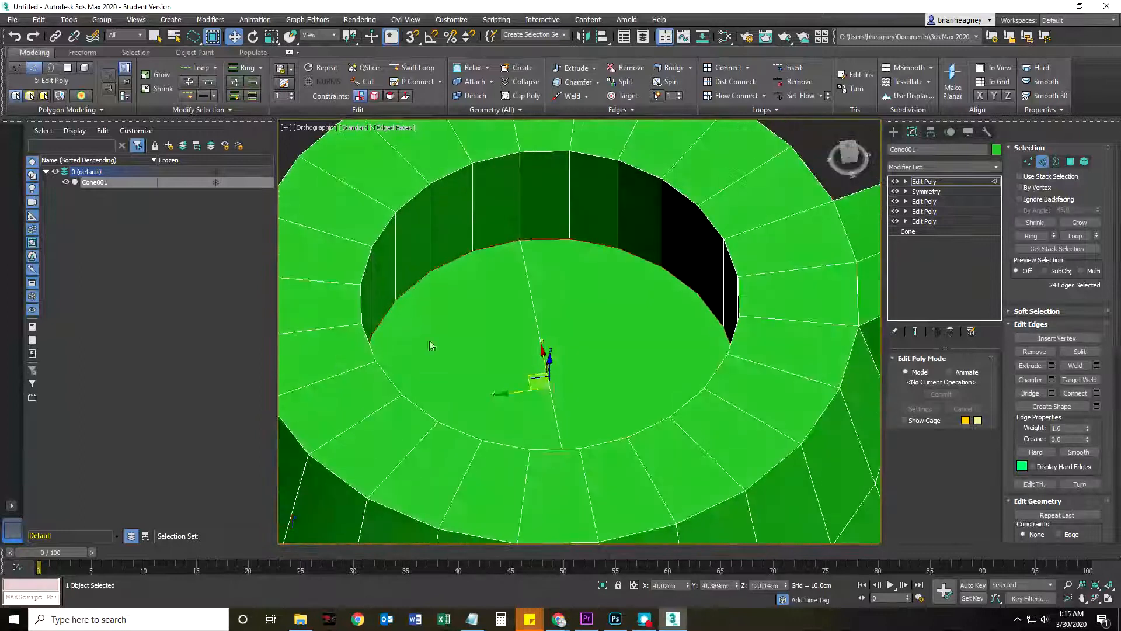
Step: Start a Chamfer on the rim edges of the hole's floor with an amount of about 0.636 cm
click(1052, 379)
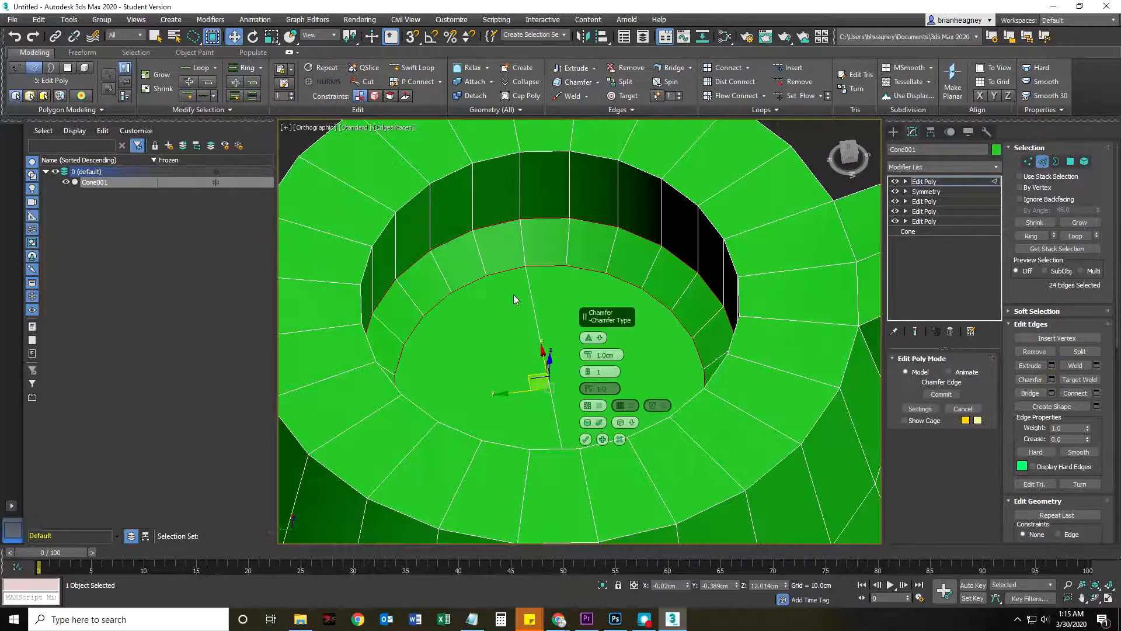
alt+middle_drag(514, 295, 509, 327)
scroll(472, 316, down, 5)
scroll(472, 319, up, 4)
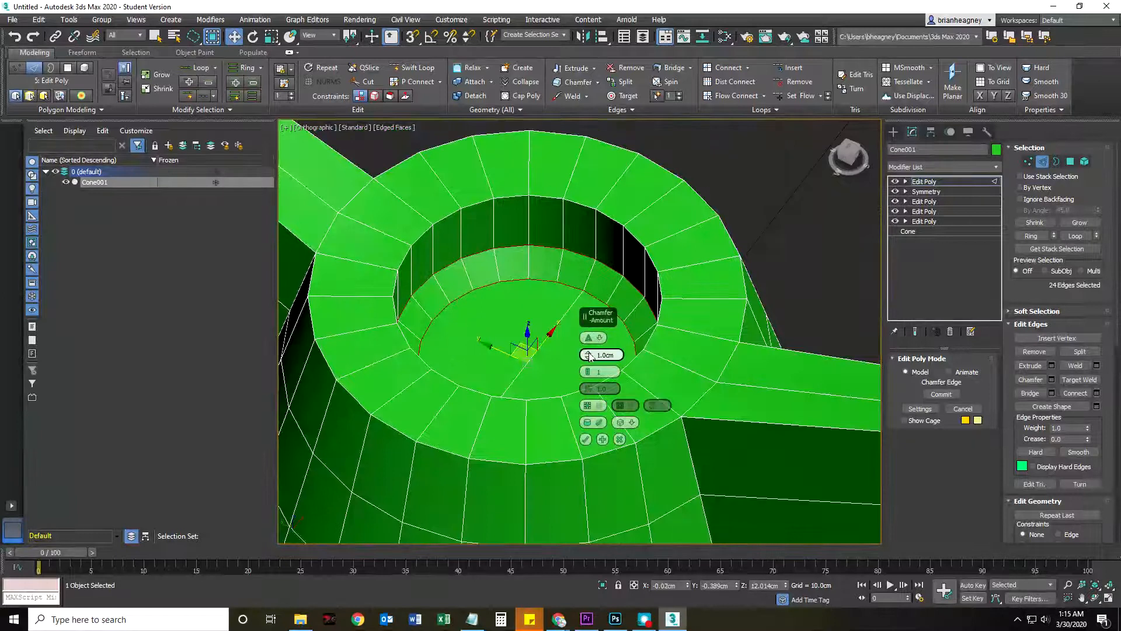
mouse_move(587, 355)
mouse_down()
mouse_move(588, 377)
mouse_move(591, 368)
mouse_up()
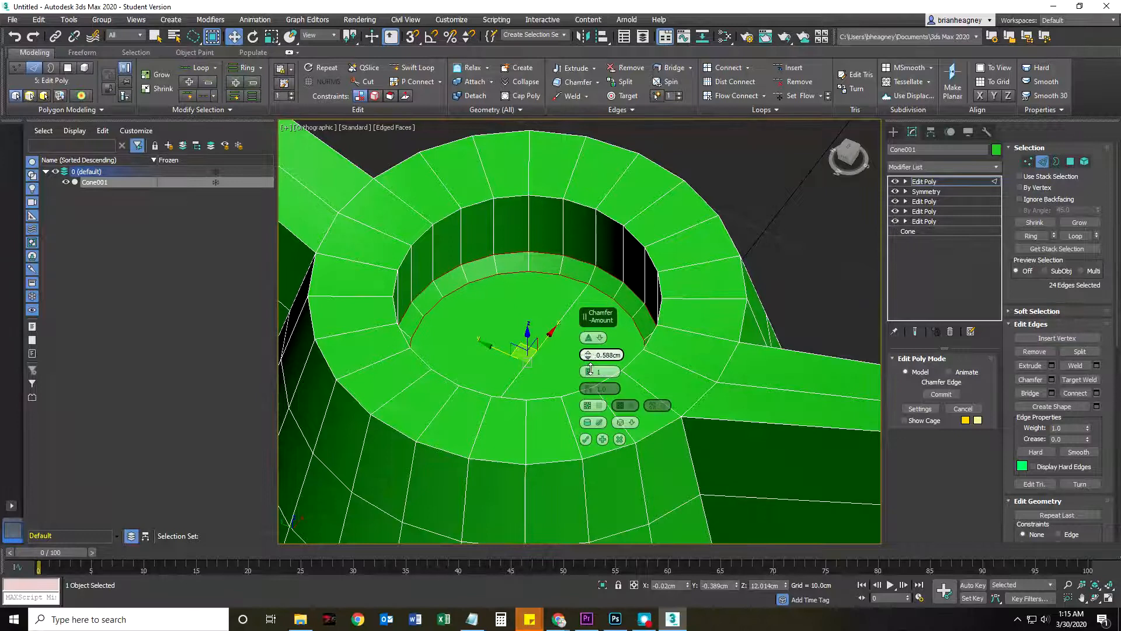
Step: Try the Quad Chamfer type on the floor's rim and switch back to Standard Chamfer
click(598, 339)
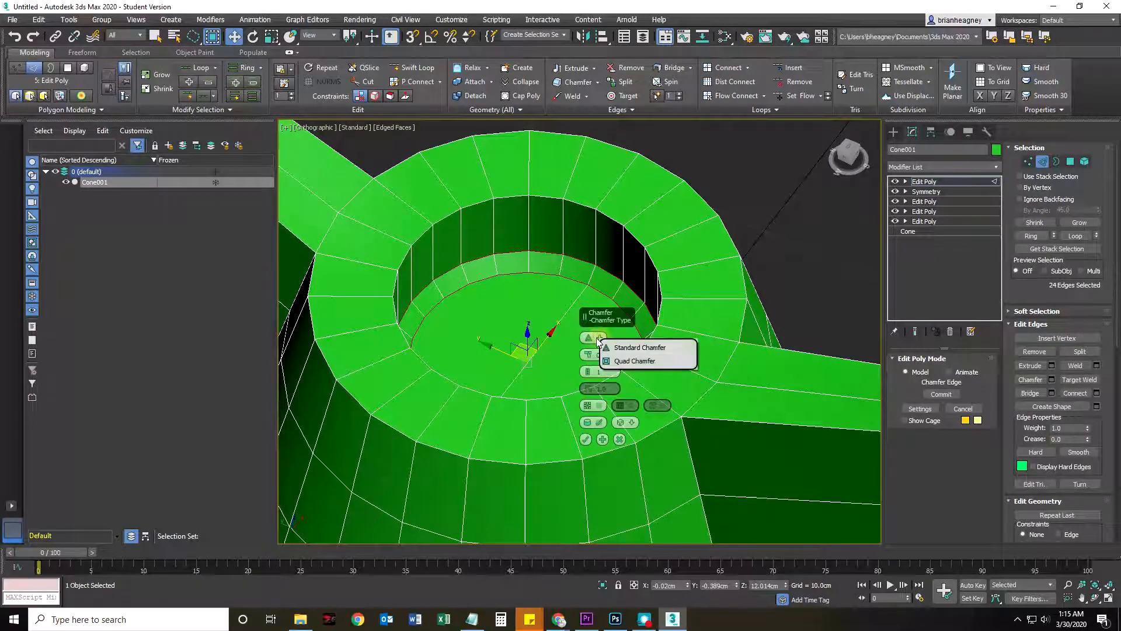
click(623, 361)
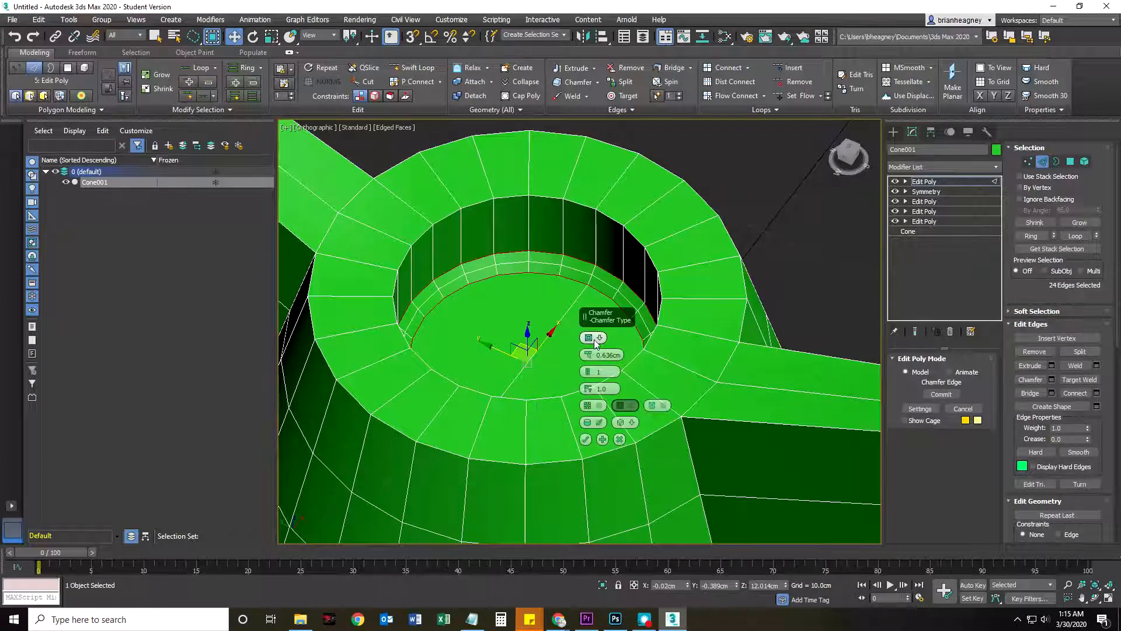
click(599, 339)
click(615, 346)
alt+middle_drag(521, 289, 643, 320)
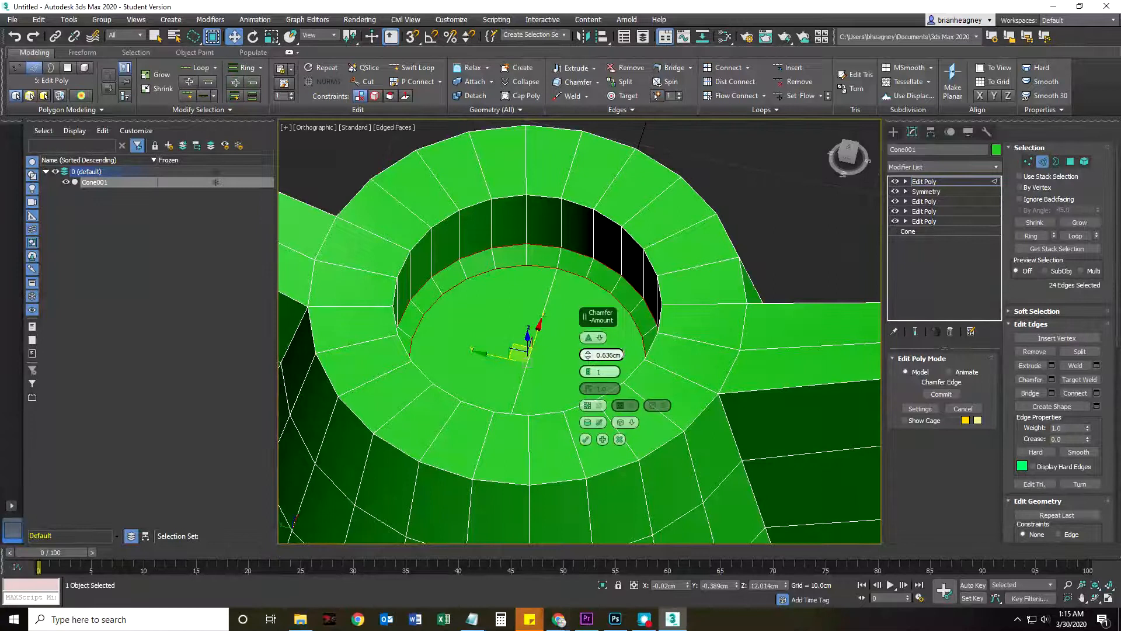
Step: Try more chamfer segments and a larger amount, and return to 1 segment with an amount of about 0.636 cm
drag(589, 358, 587, 355)
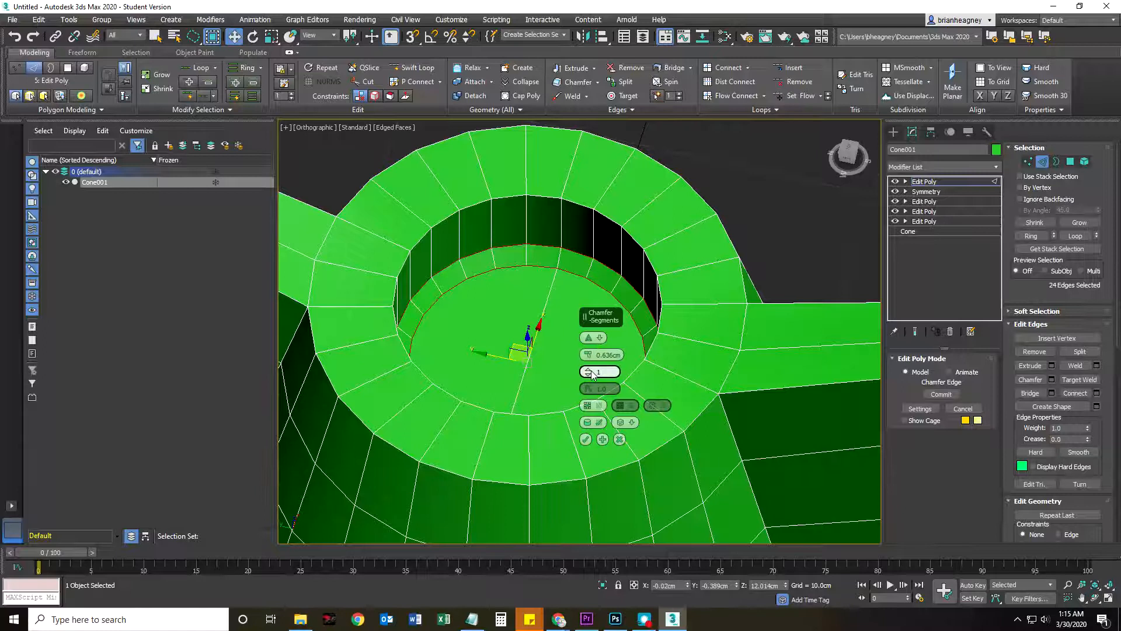
click(588, 369)
alt+middle_drag(443, 323, 457, 312)
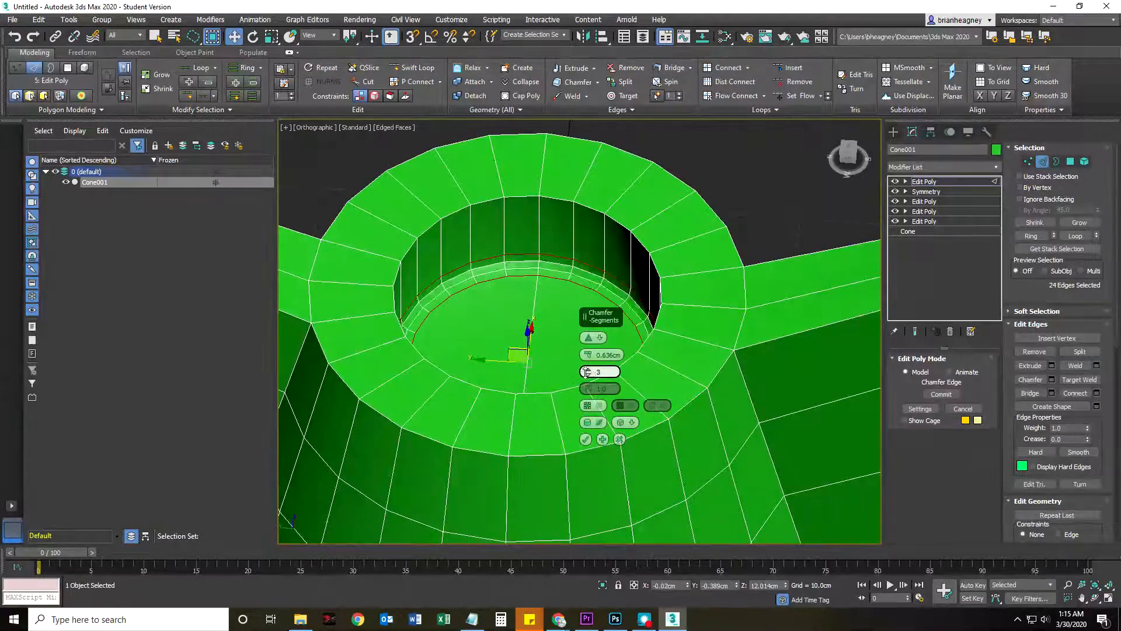
drag(587, 355, 588, 348)
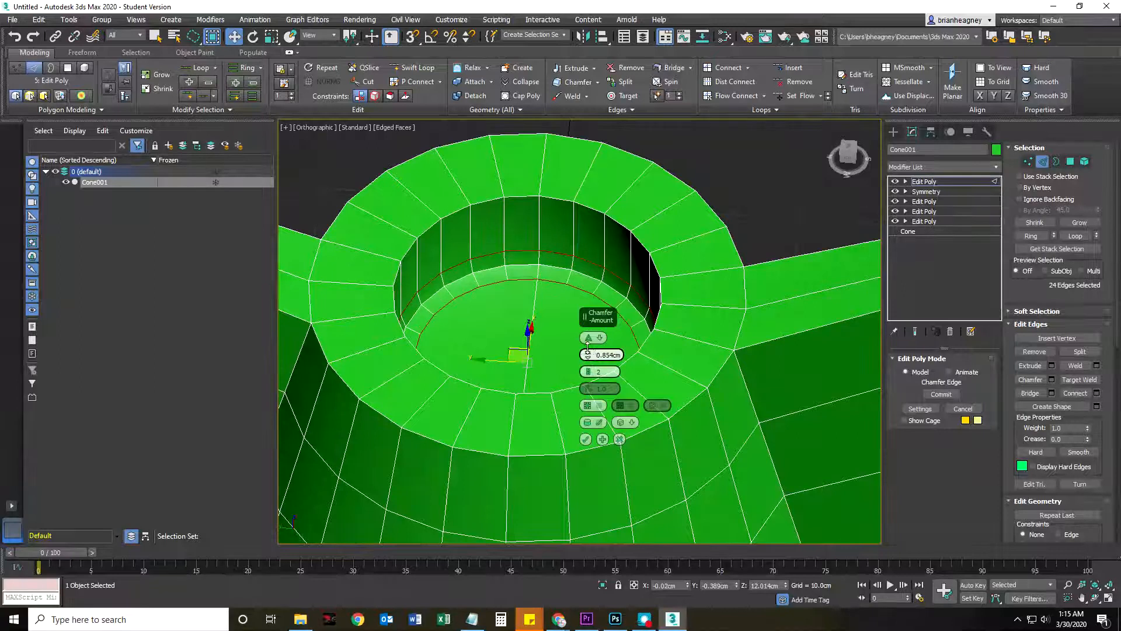
click(587, 374)
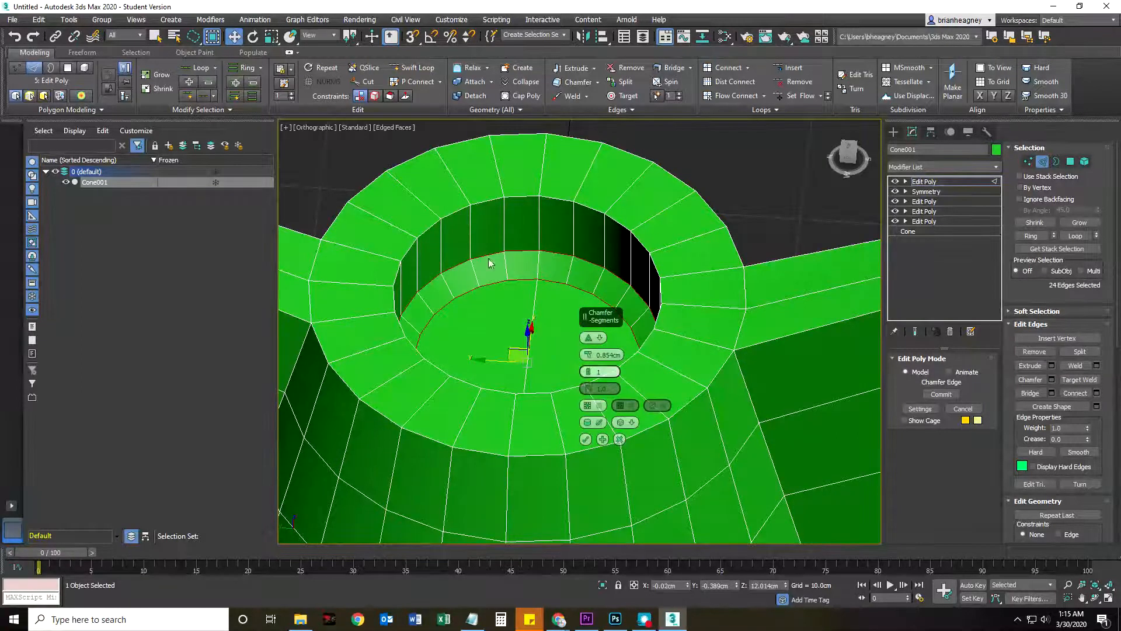
drag(587, 354, 588, 361)
middle_drag(516, 448, 496, 402)
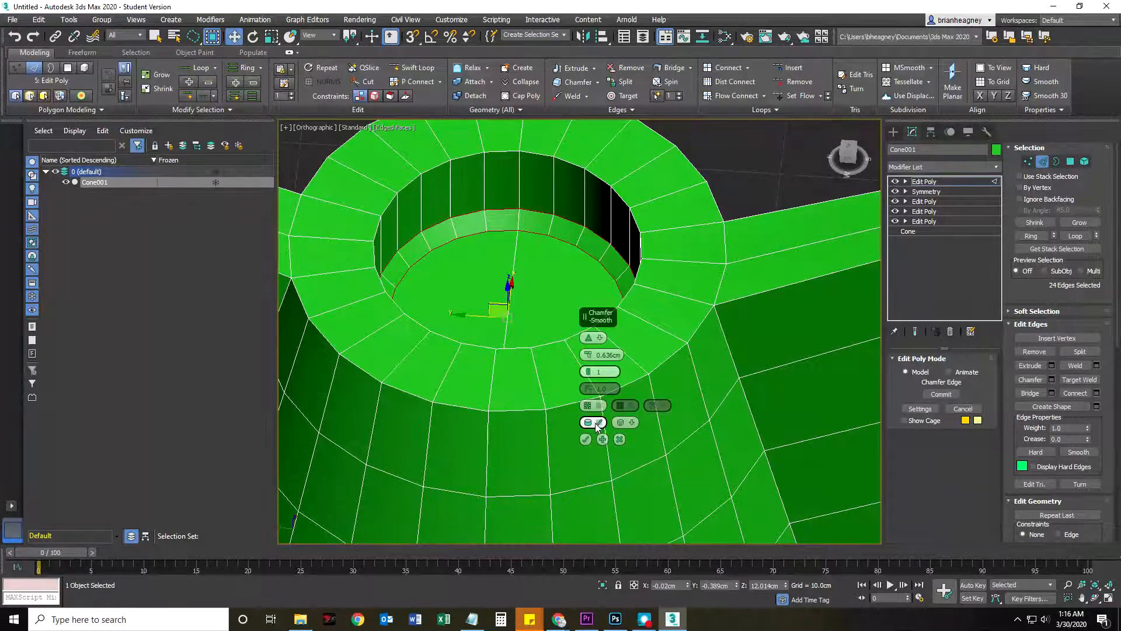
Step: Toggle the chamfer's Smooth option and set its smoothing to Smooth Entire Object
click(598, 423)
click(599, 423)
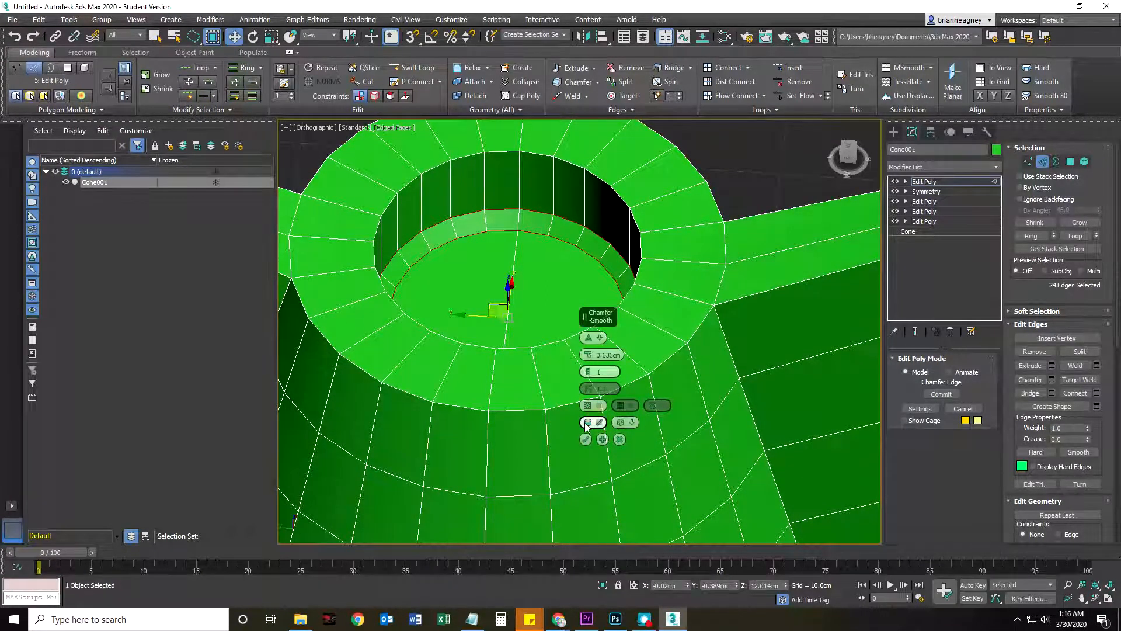
click(626, 422)
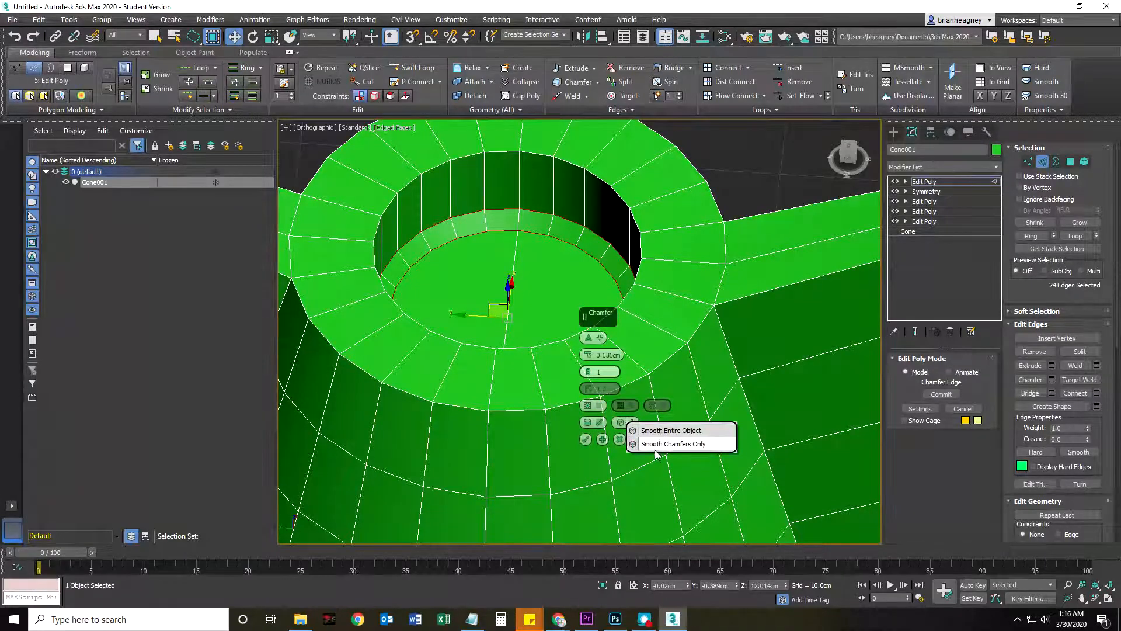
click(664, 435)
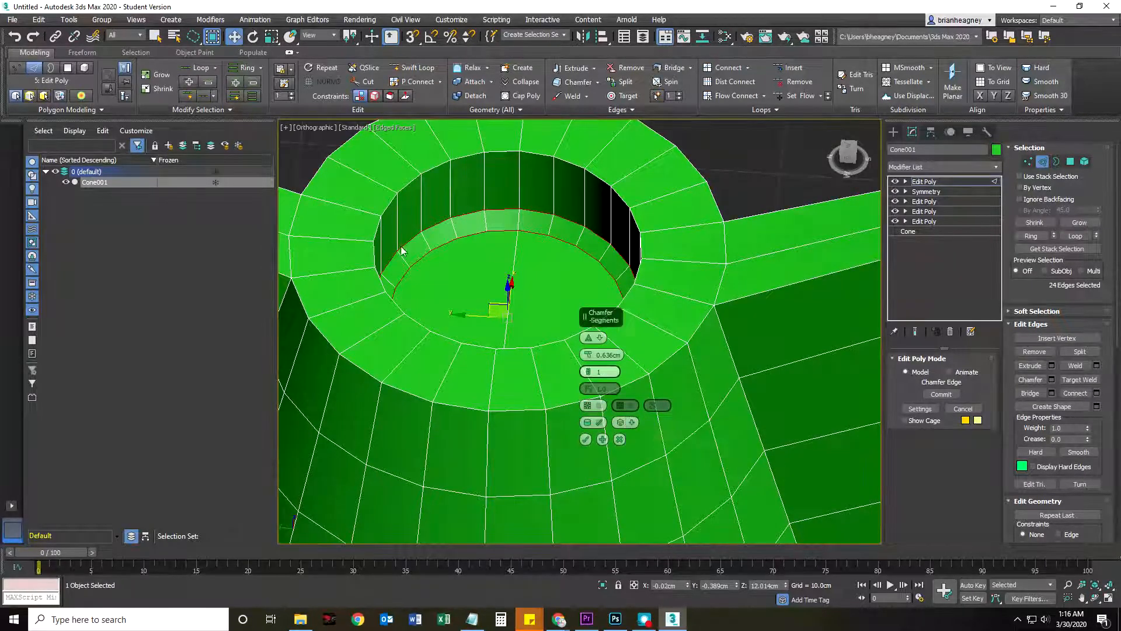
middle_drag(518, 312, 500, 321)
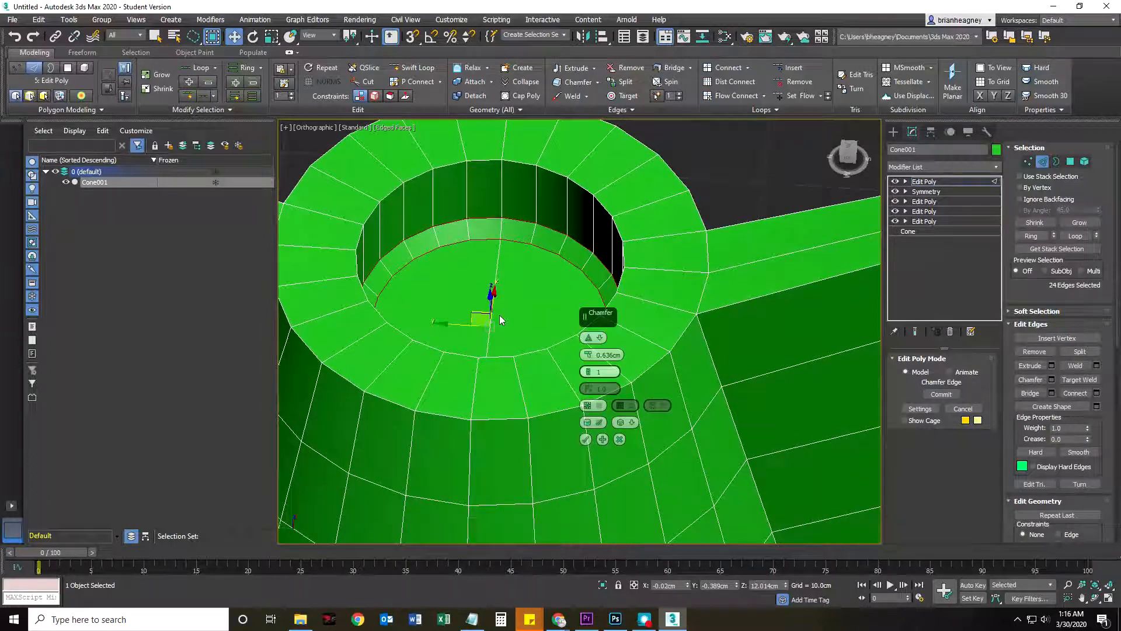
Step: Set the chamfer to 2 segments and an amount of about 0.781 cm, accept it and leave edge editing
click(588, 373)
drag(587, 355, 587, 351)
click(1044, 162)
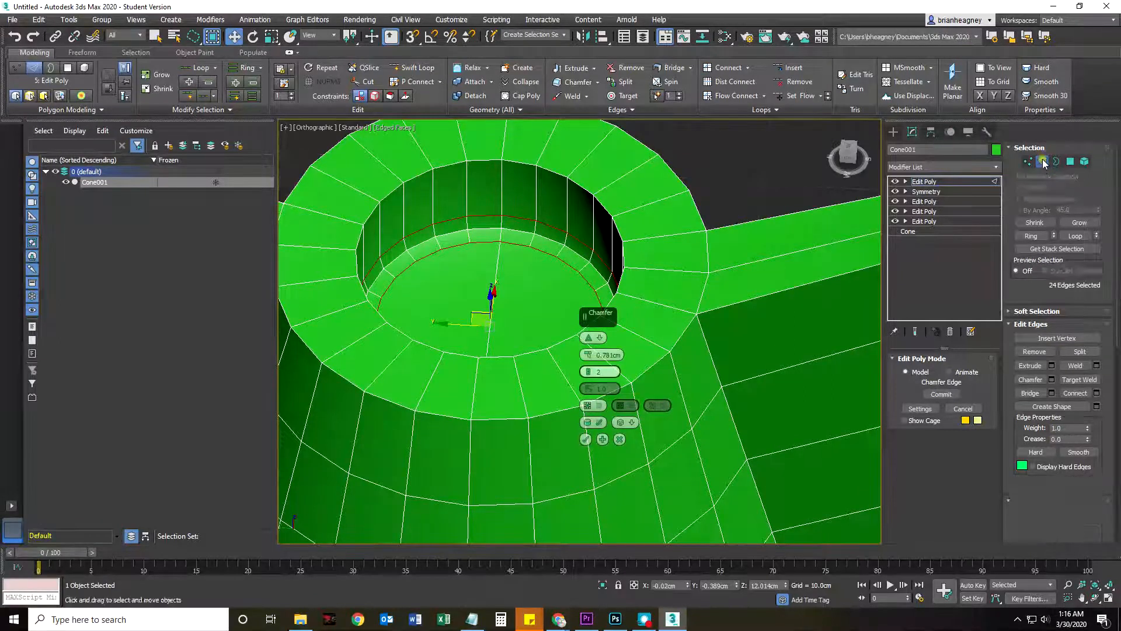
click(586, 439)
alt+middle_drag(603, 431, 672, 415)
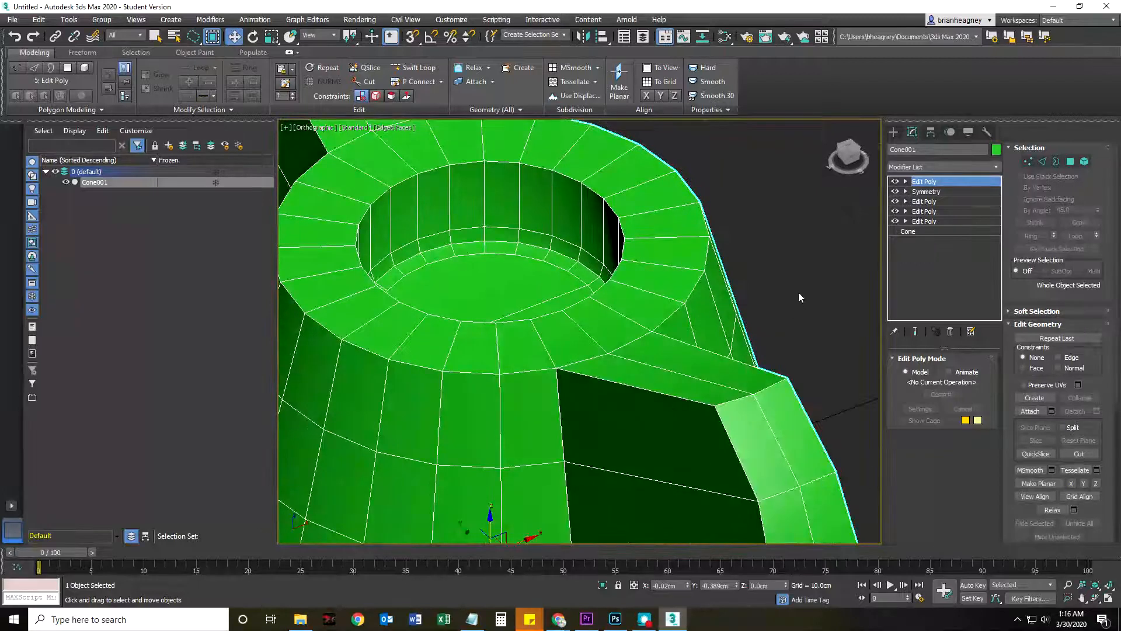
Step: Deselect the wing nut, hide its edge lines, and examine the shading inside the hole
click(796, 271)
alt+middle_drag(796, 270, 489, 436)
key(F4)
scroll(568, 441, up, 5)
alt+middle_drag(567, 440, 547, 433)
Step: Reselect the wing nut, display its edges again, and select all of its polygons in polygon editing
click(576, 304)
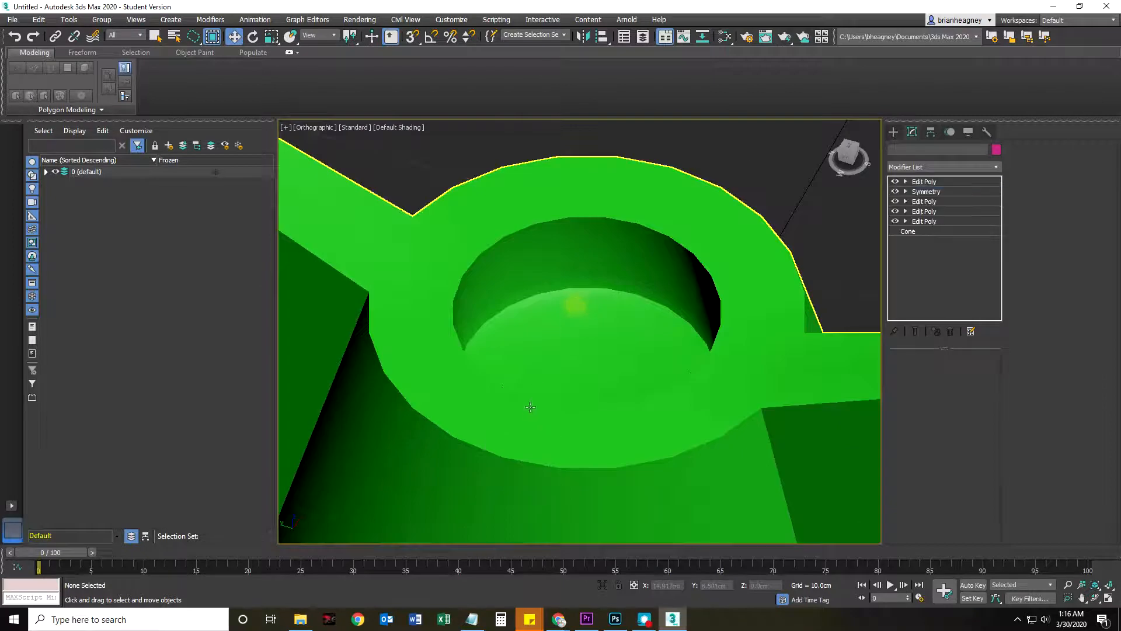
click(1064, 163)
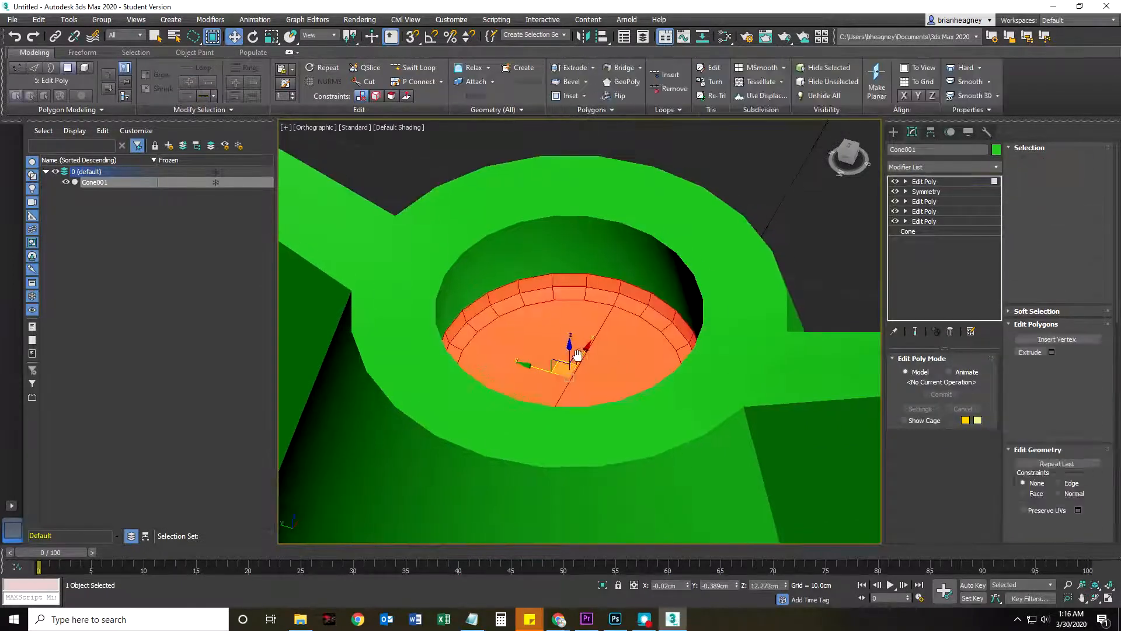
scroll(624, 372, down, 5)
scroll(624, 372, up, 4)
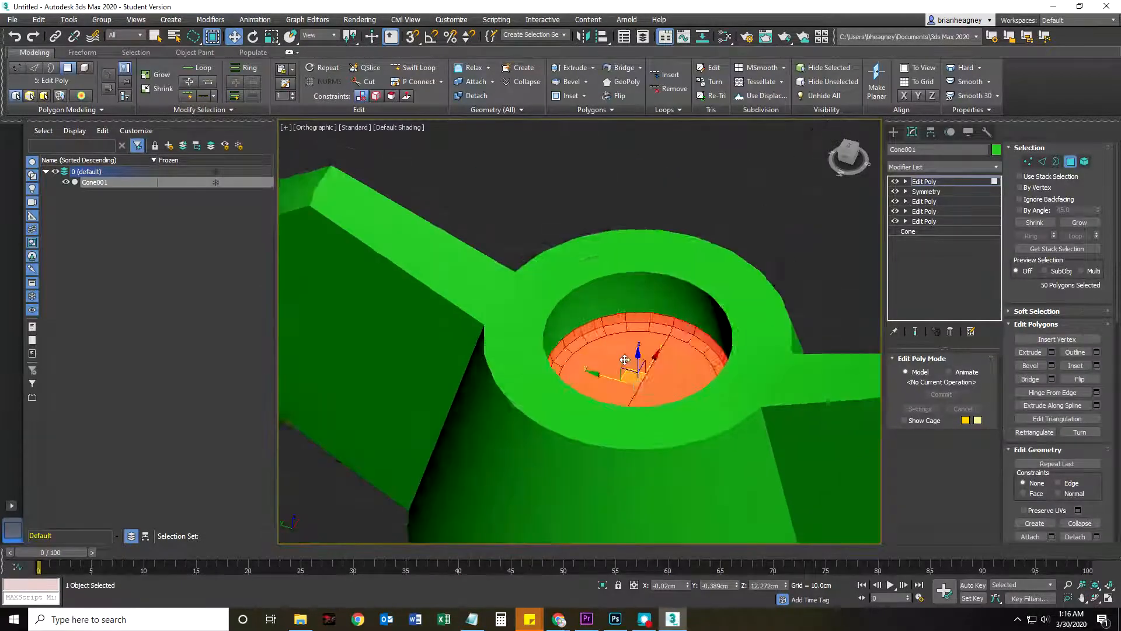
click(629, 318)
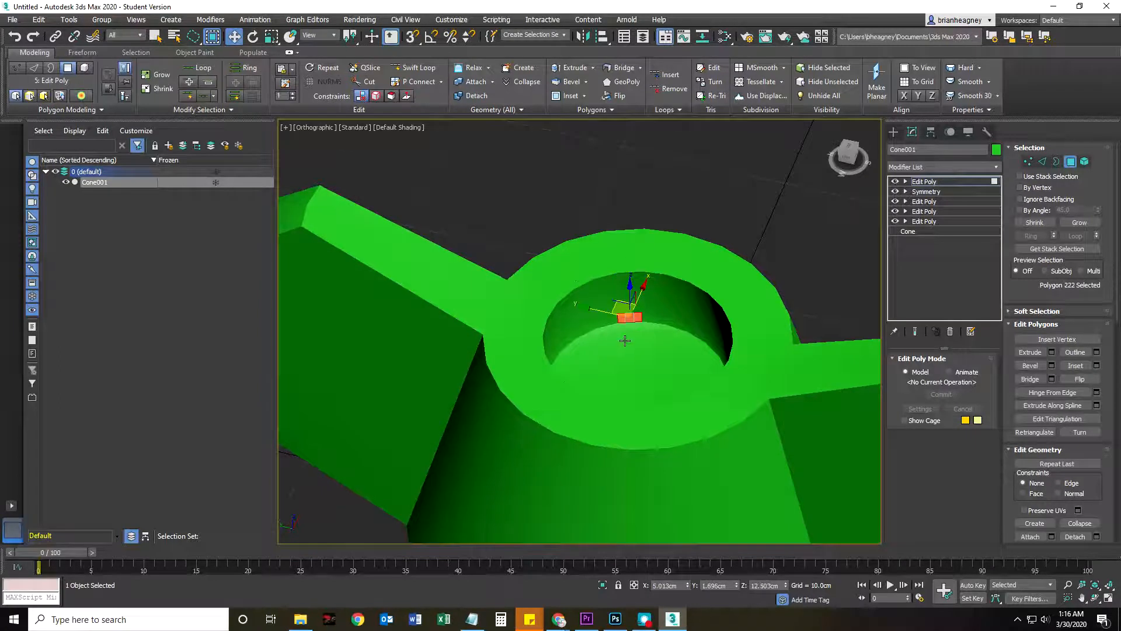
key(F4)
alt+middle_drag(629, 324, 658, 356)
scroll(658, 356, down, 5)
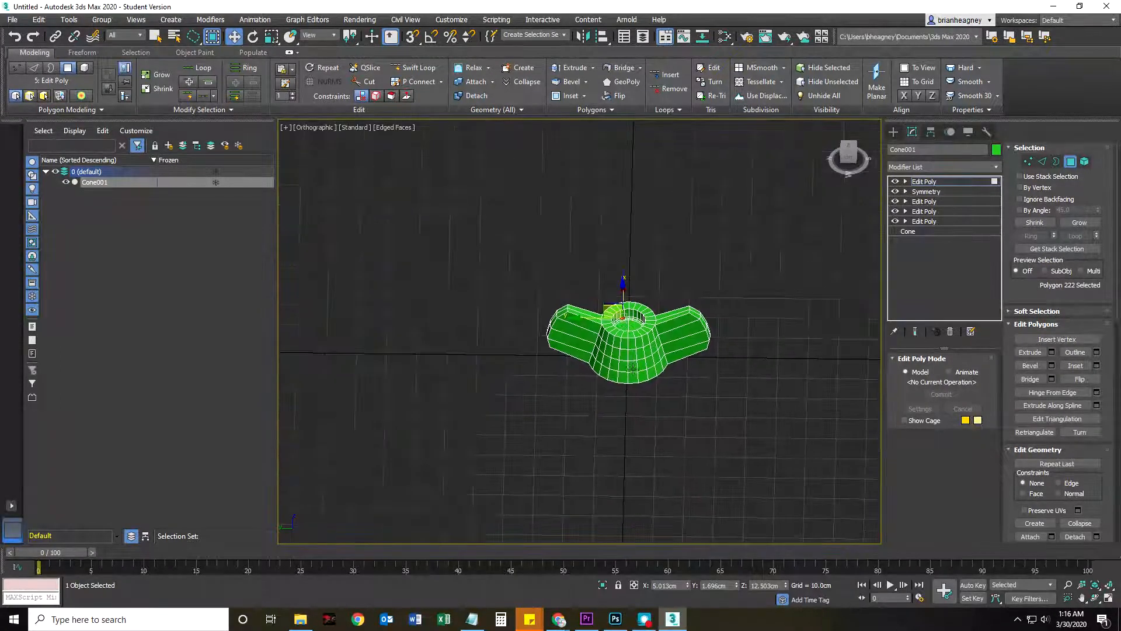
mouse_move(740, 229)
mouse_down()
mouse_move(713, 424)
mouse_move(748, 406)
mouse_up()
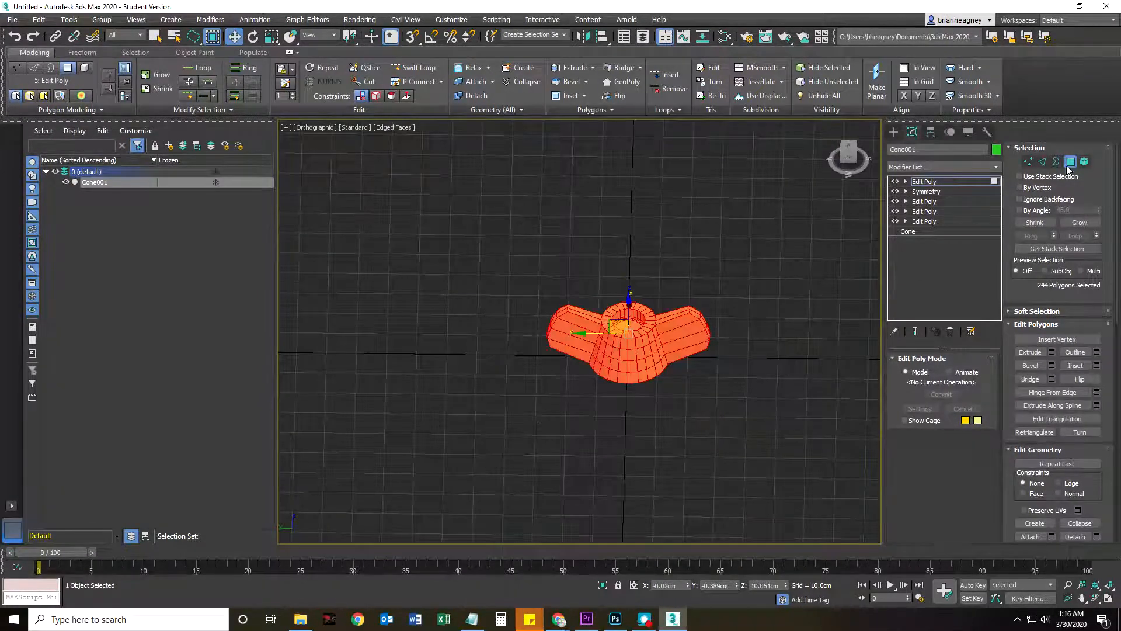
Step: Clear all smoothing groups from the selected polygons, assign them smoothing group 1, and deselect them
scroll(1039, 478, down, 10)
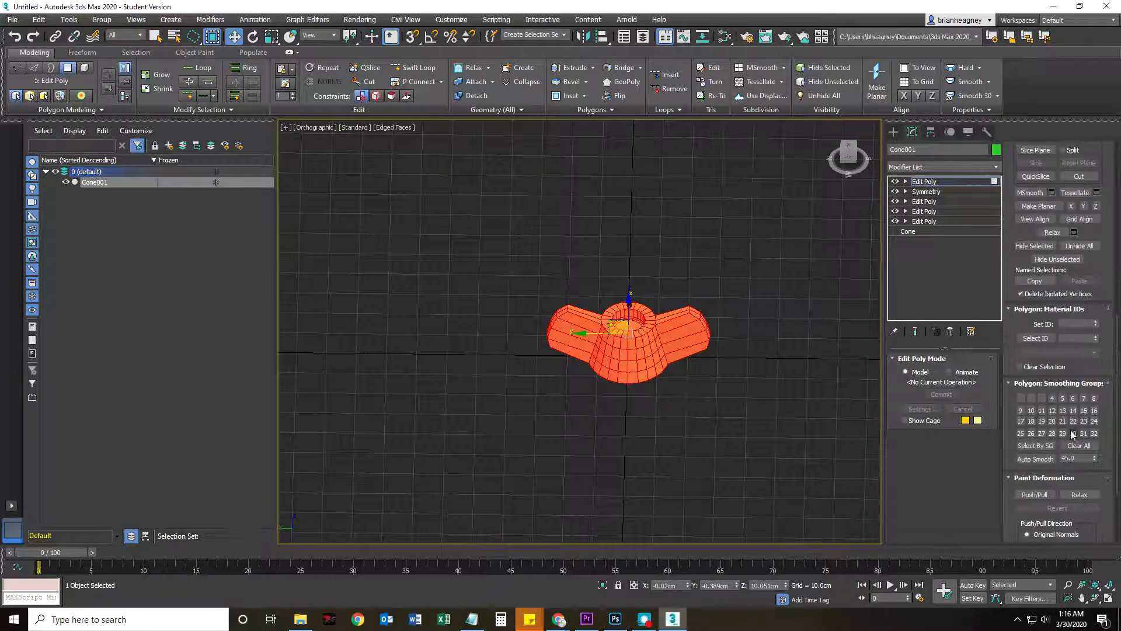
click(1078, 445)
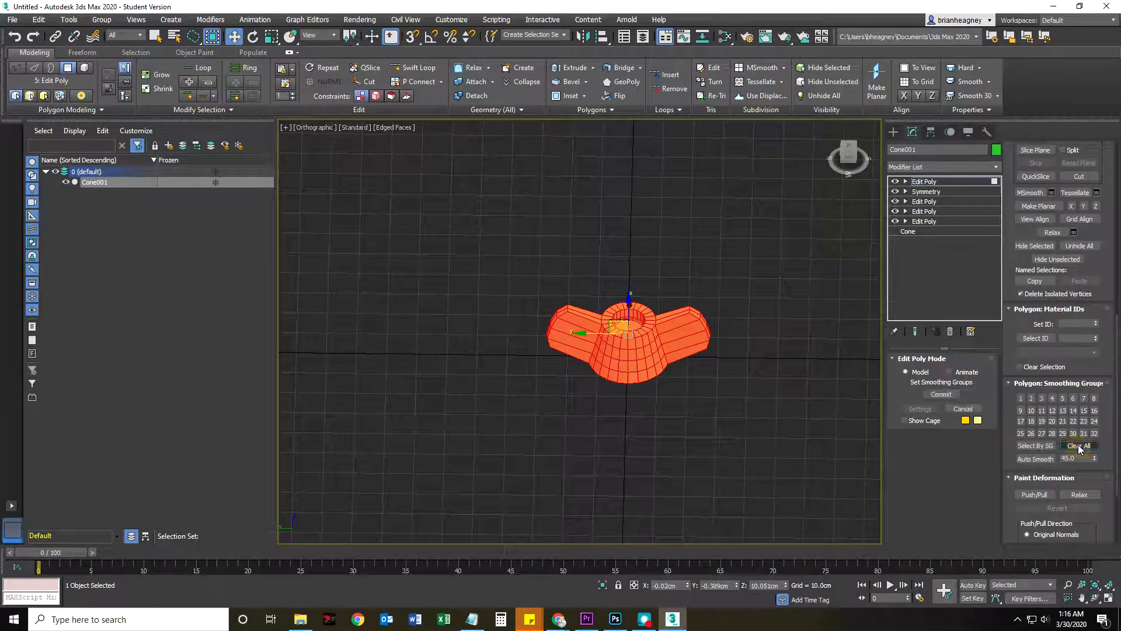
click(1019, 395)
click(684, 422)
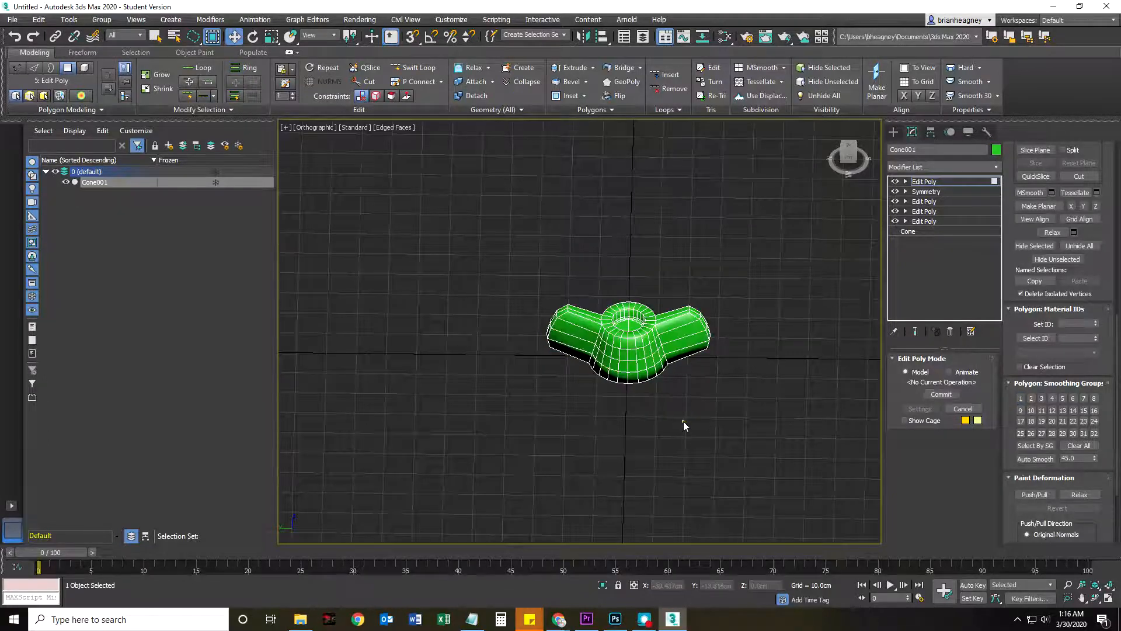
Step: Hide the edge lines and examine the smoothing around the hole's rim and floor
scroll(622, 290, up, 10)
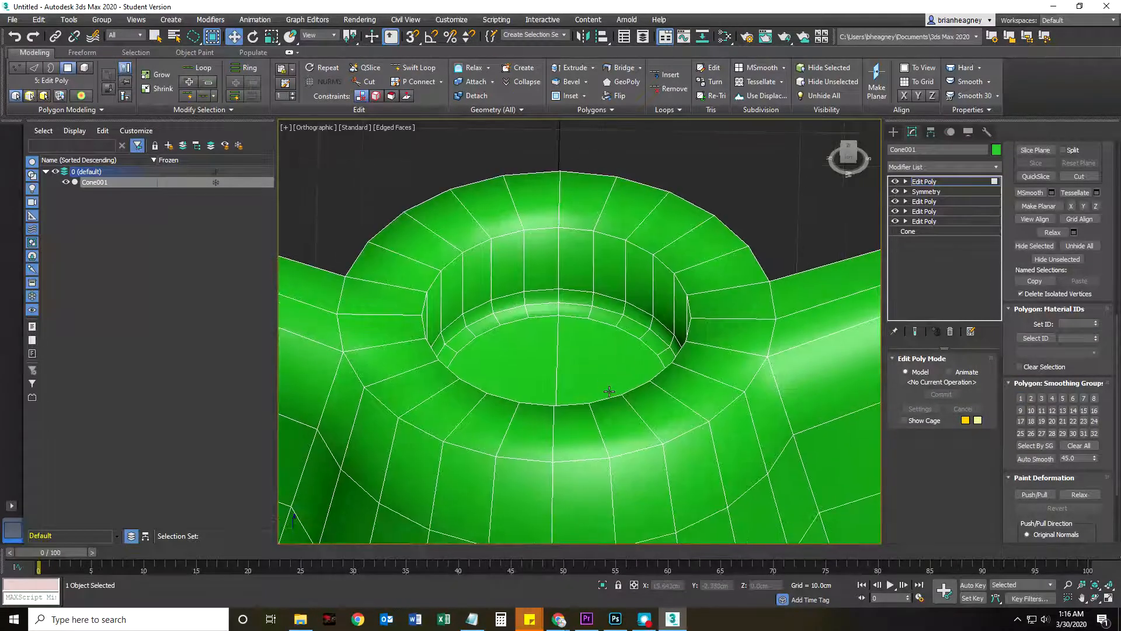
key(F4)
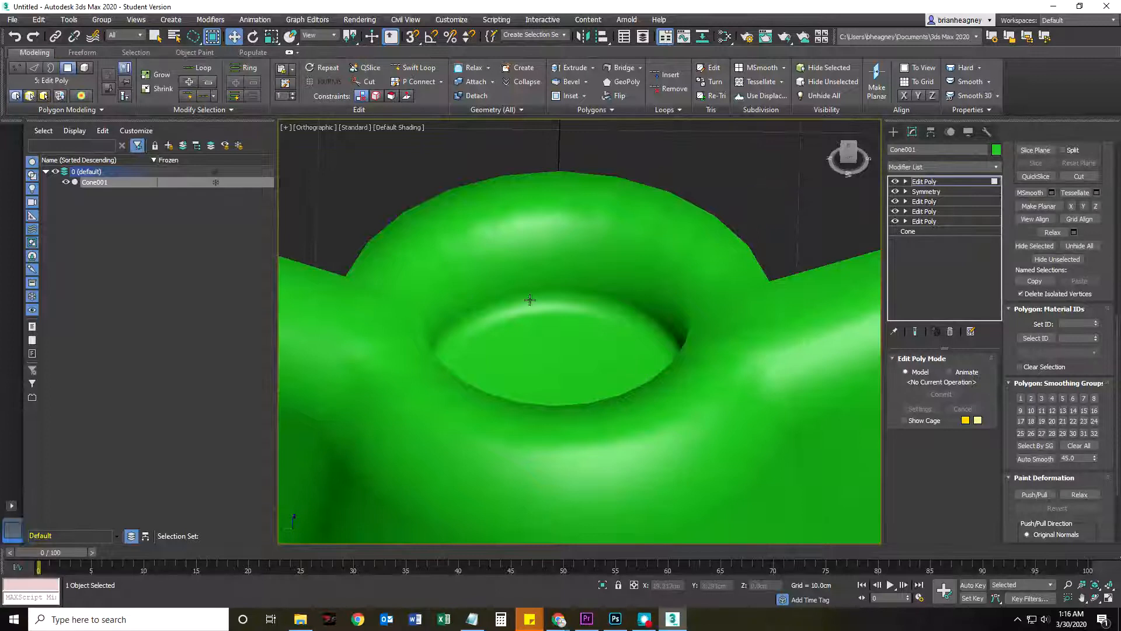
alt+middle_drag(558, 375, 515, 316)
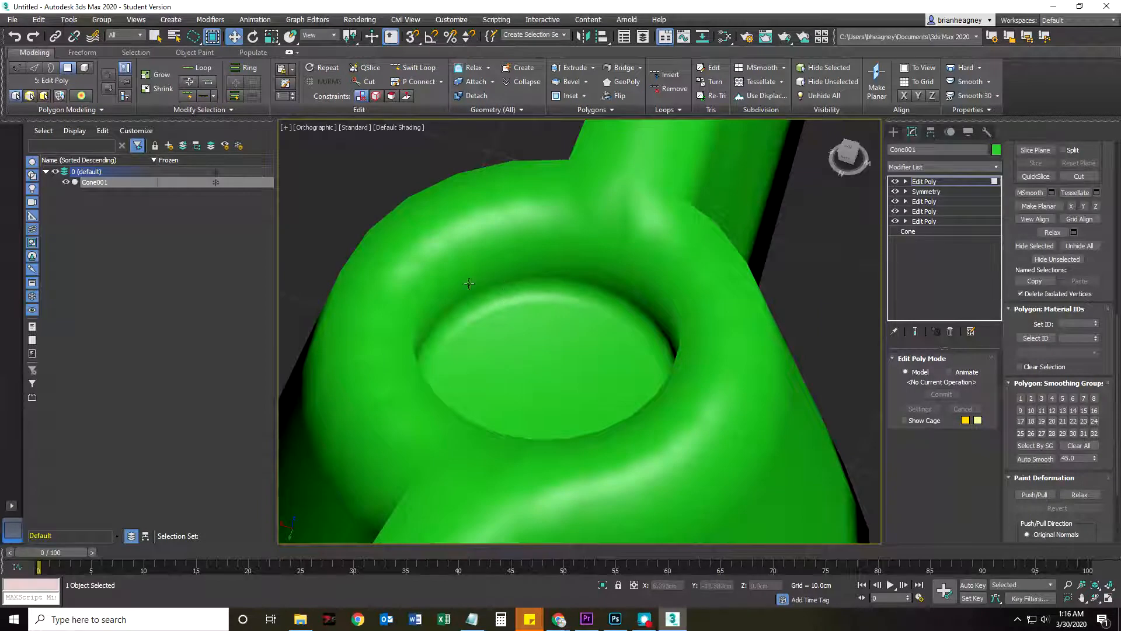
middle_drag(624, 373, 597, 384)
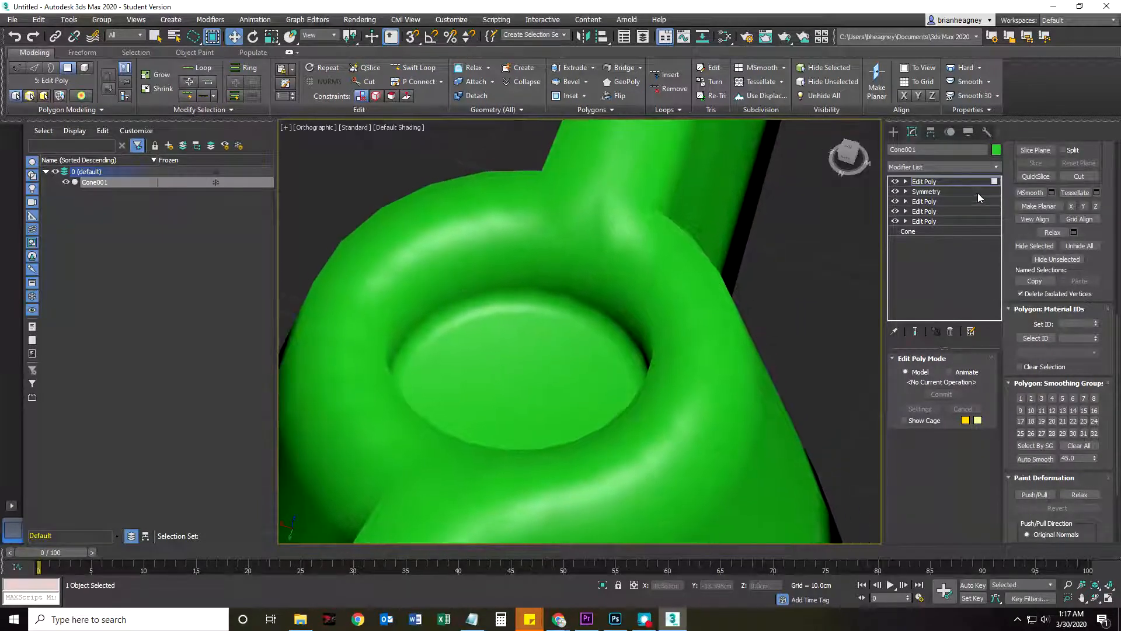
Step: Leave polygon editing on the top Edit Poly modifier and display the edged faces again
click(970, 178)
scroll(1051, 245, up, 5)
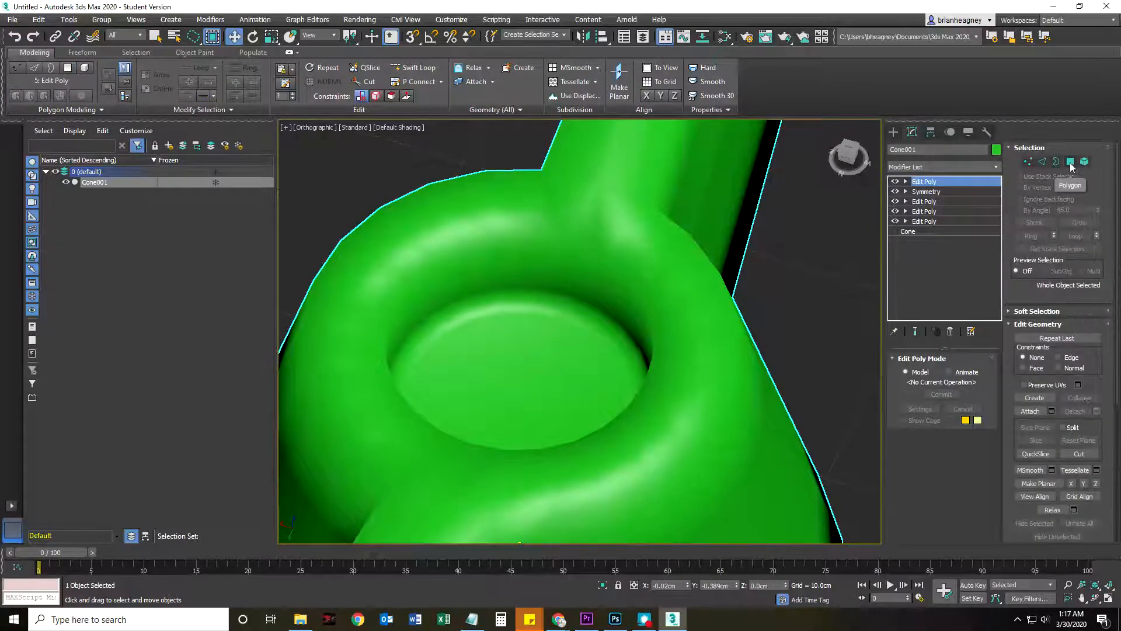
mouse_move(531, 337)
alt+middle_down()
mouse_move(563, 328)
mouse_move(538, 330)
mouse_move(555, 388)
mouse_move(486, 393)
mouse_move(528, 368)
mouse_move(542, 255)
alt+middle_up()
key(F4)
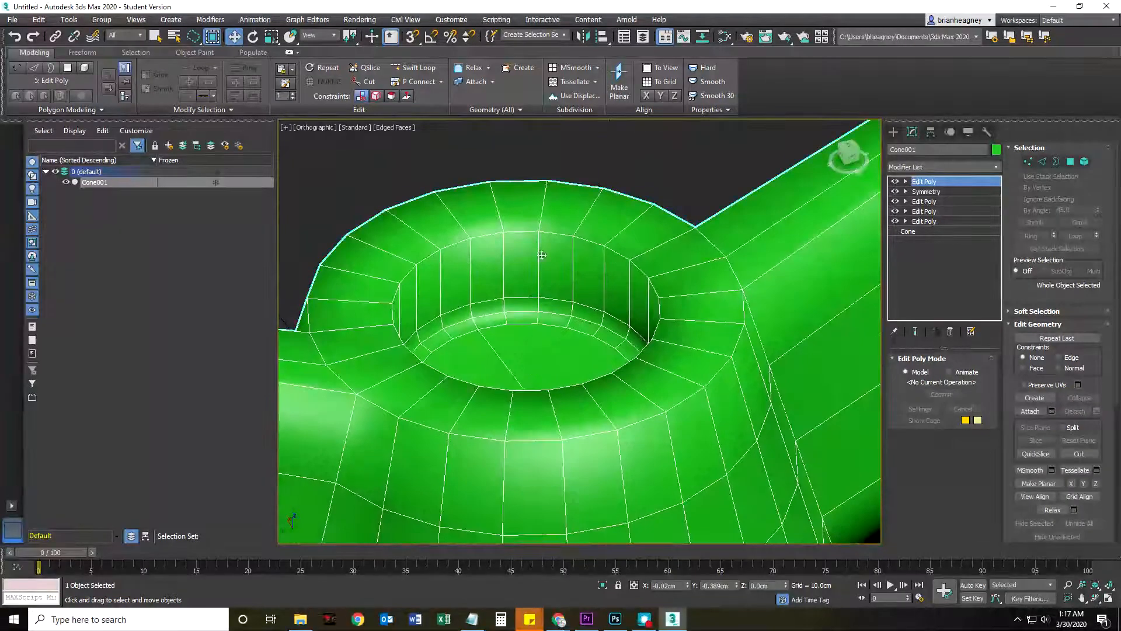
Step: Select the full edge loop around the hole's upper inner rim in edge editing on the top Edit Poly modifier
click(1044, 161)
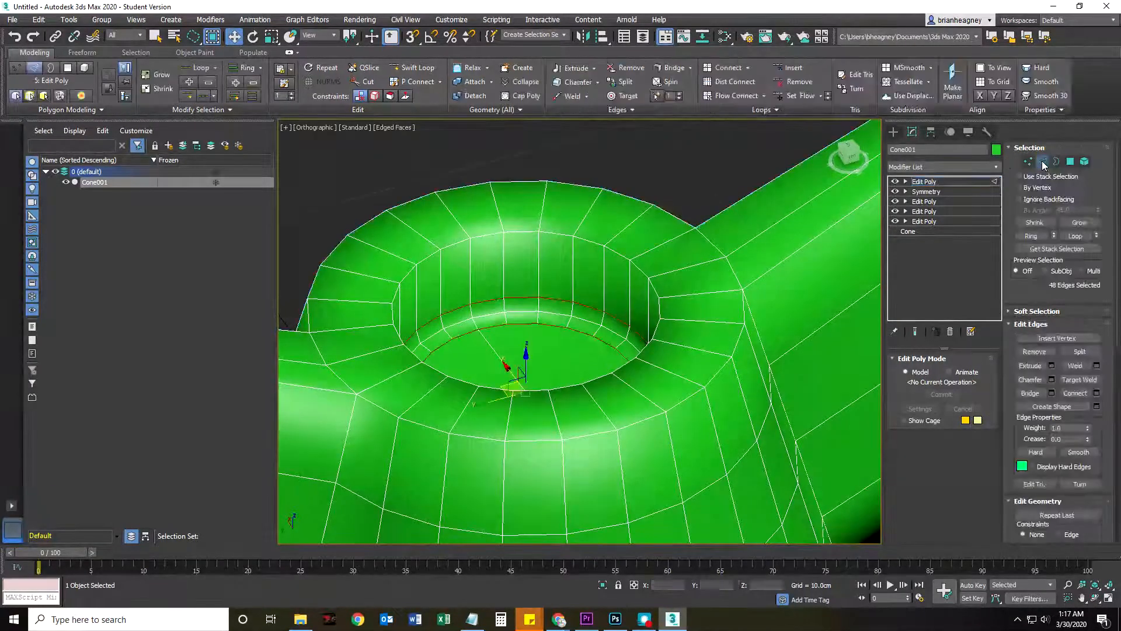
click(519, 230)
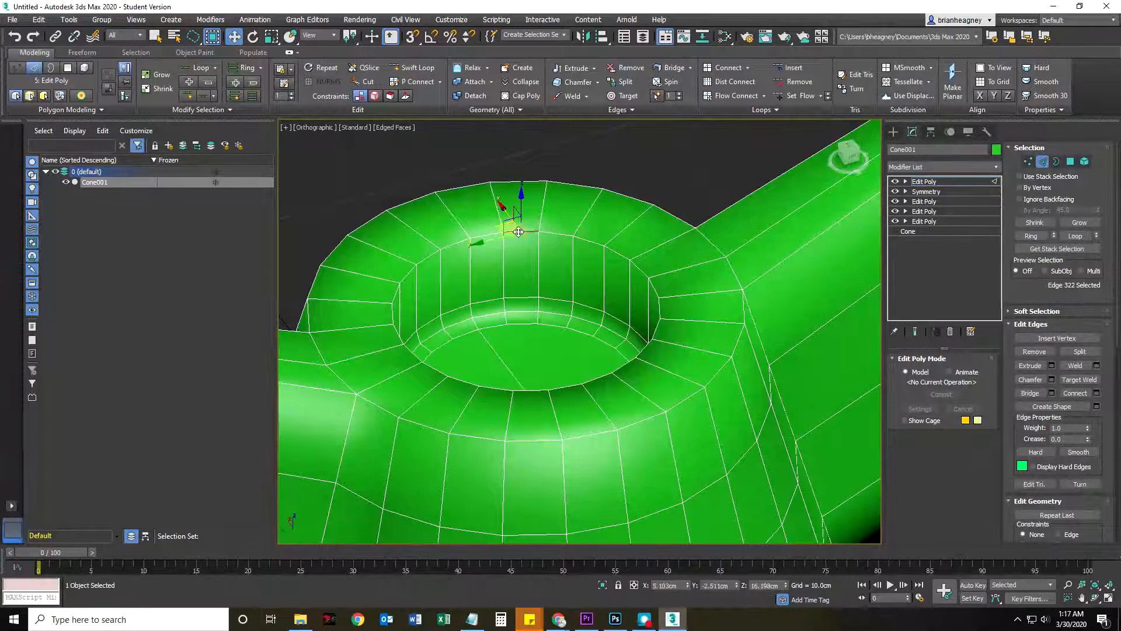
double_click(551, 234)
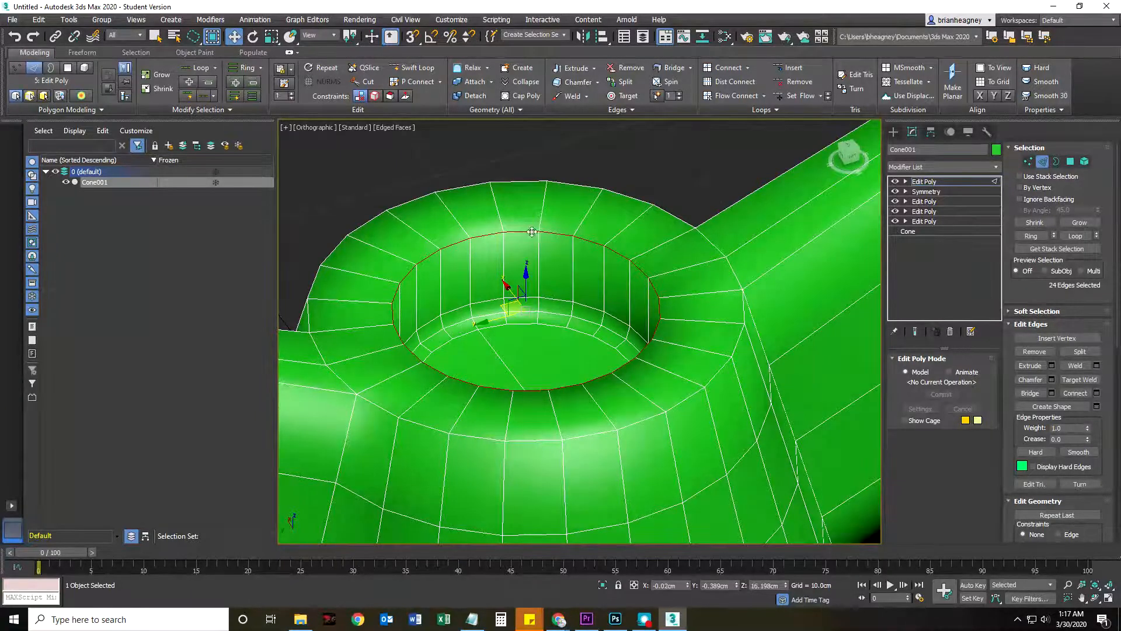
alt+middle_drag(620, 350, 605, 392)
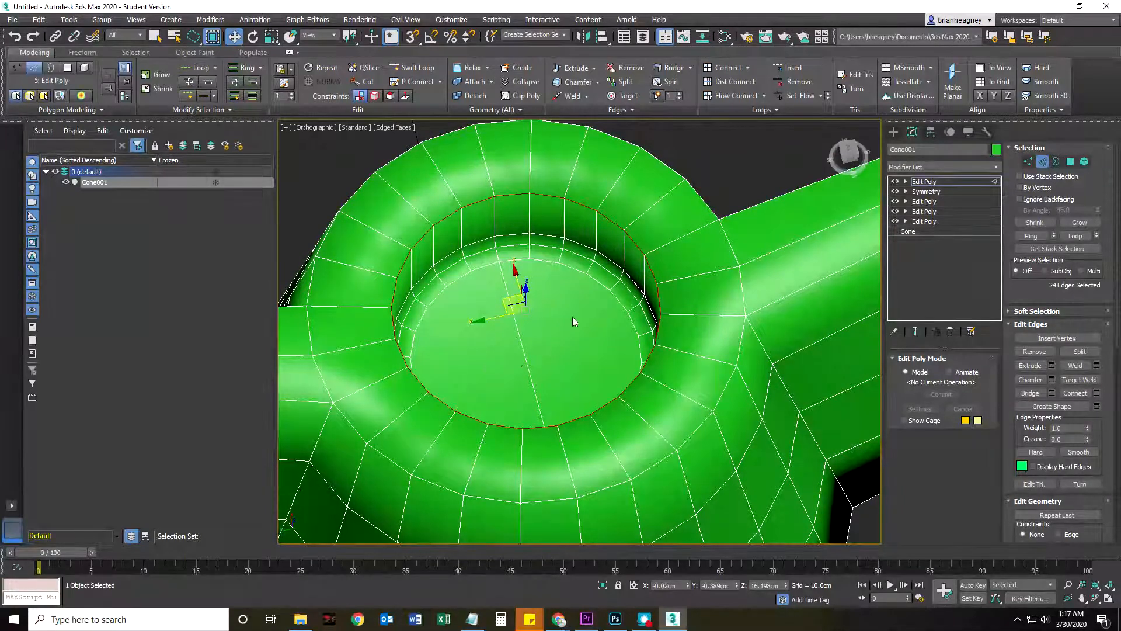
alt+middle_drag(571, 197, 827, 296)
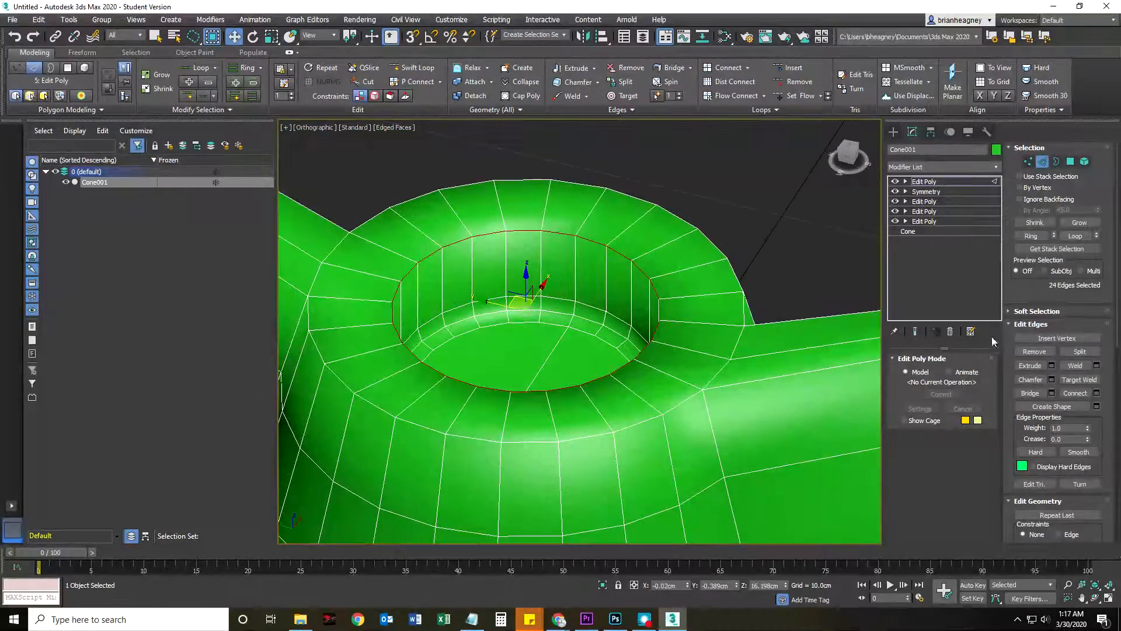
Step: Chamfer the selected rim loop by about 0.587 cm with 2 segments
click(1052, 379)
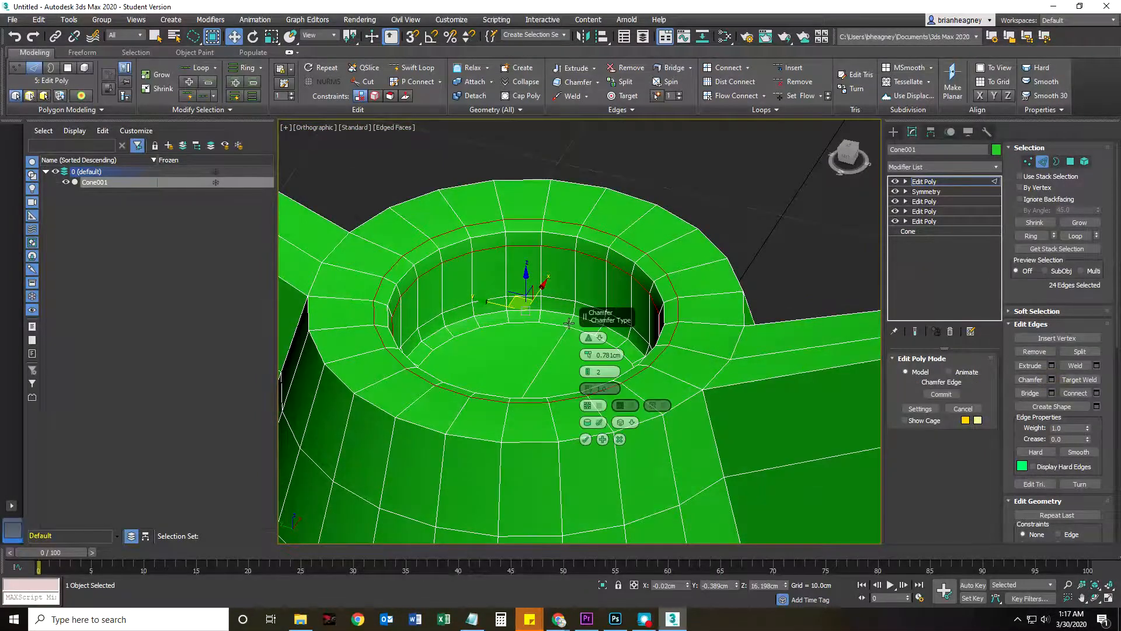
alt+middle_drag(551, 326, 617, 310)
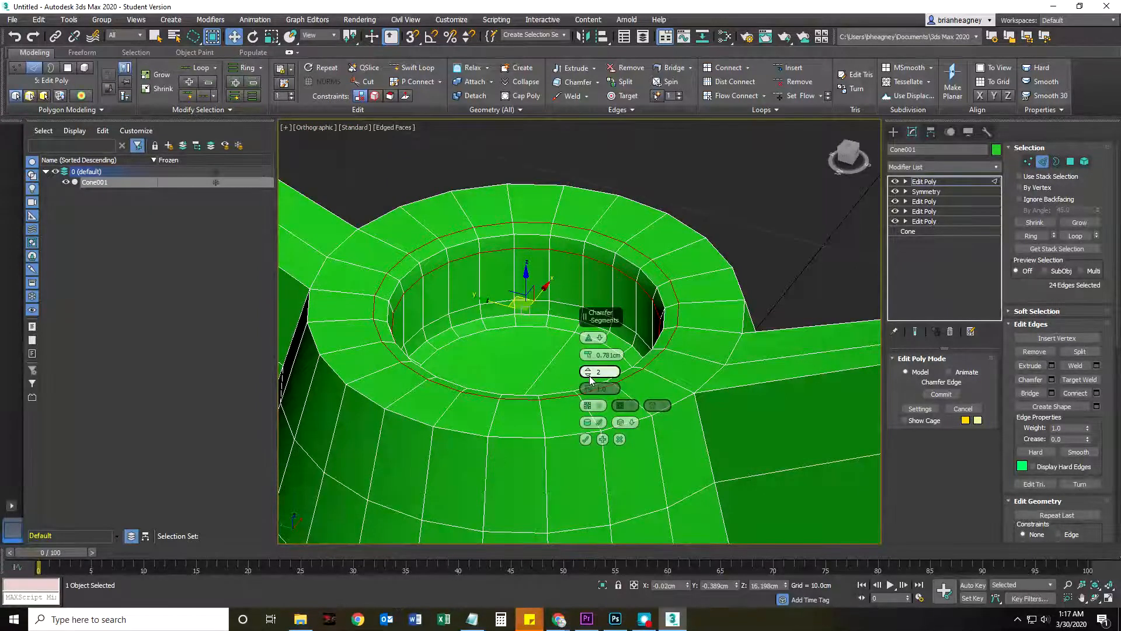
drag(587, 354, 587, 364)
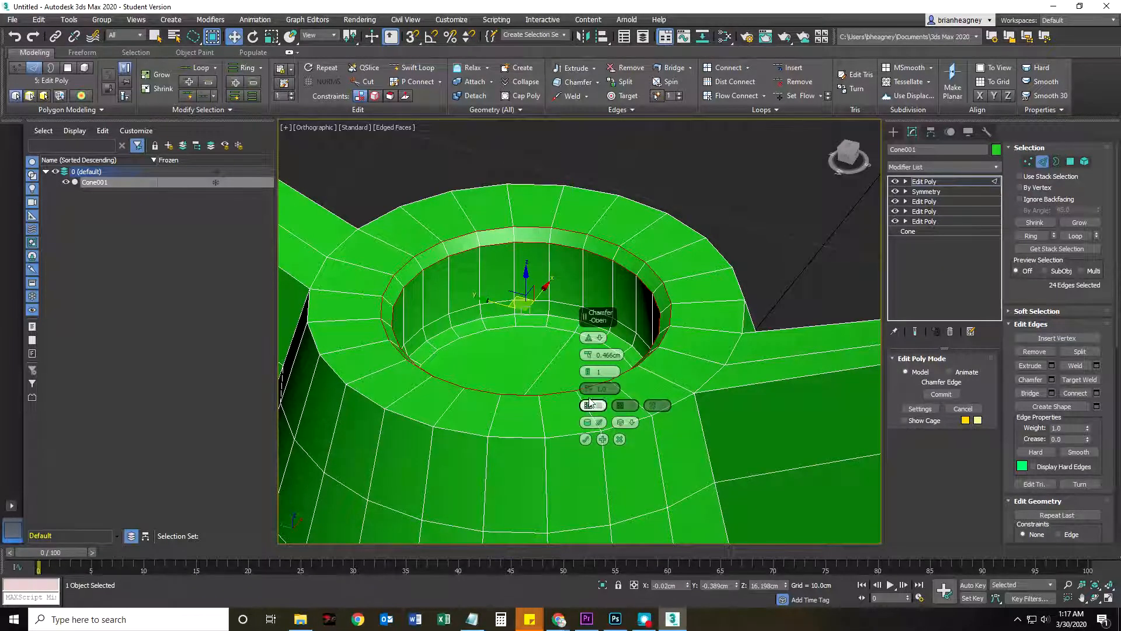
mouse_move(588, 372)
mouse_down()
mouse_move(588, 351)
mouse_move(588, 363)
mouse_up()
mouse_move(588, 364)
alt+middle_down()
mouse_move(559, 283)
mouse_move(593, 347)
alt+middle_up()
drag(588, 355, 587, 377)
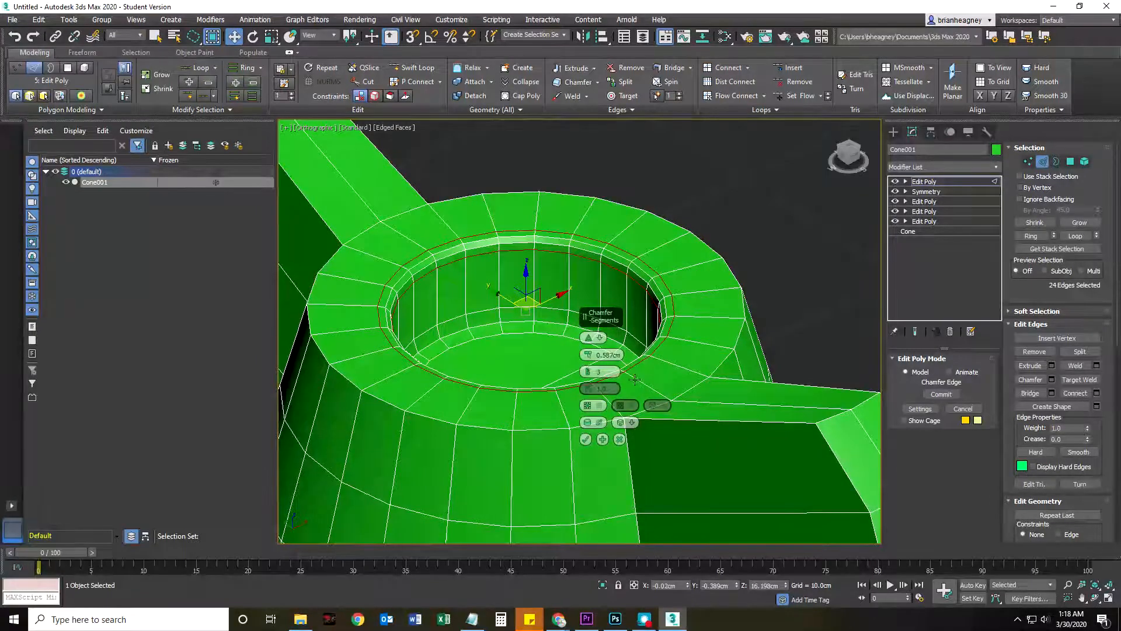
click(588, 374)
click(584, 439)
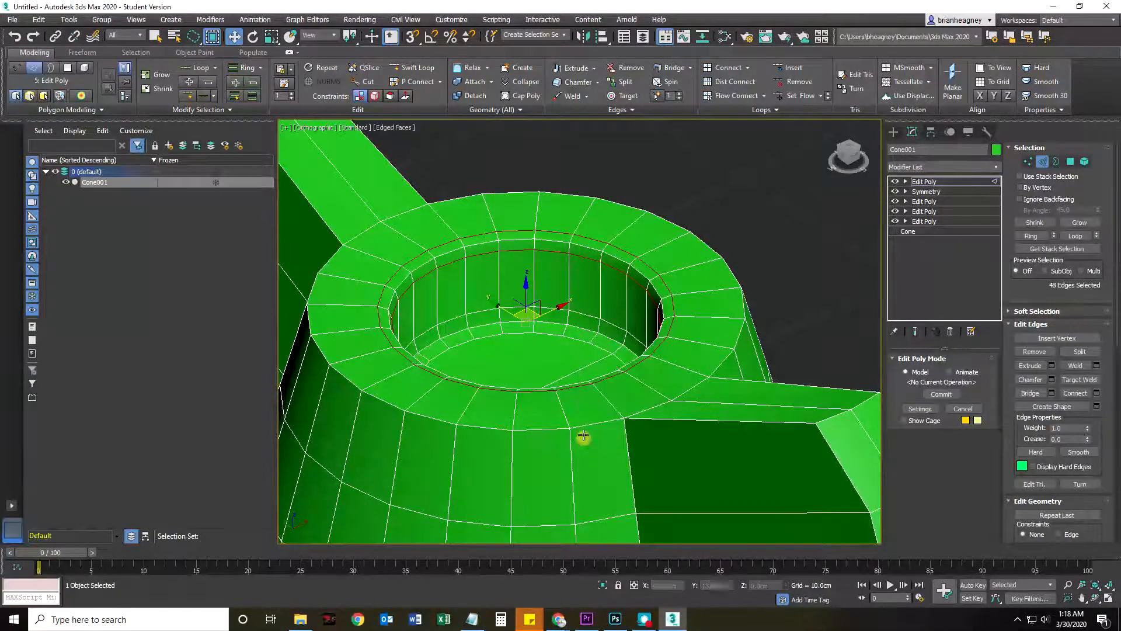
Step: Switch from edge to polygon editing and select all polygons of the wing nut
alt+middle_drag(481, 421, 558, 422)
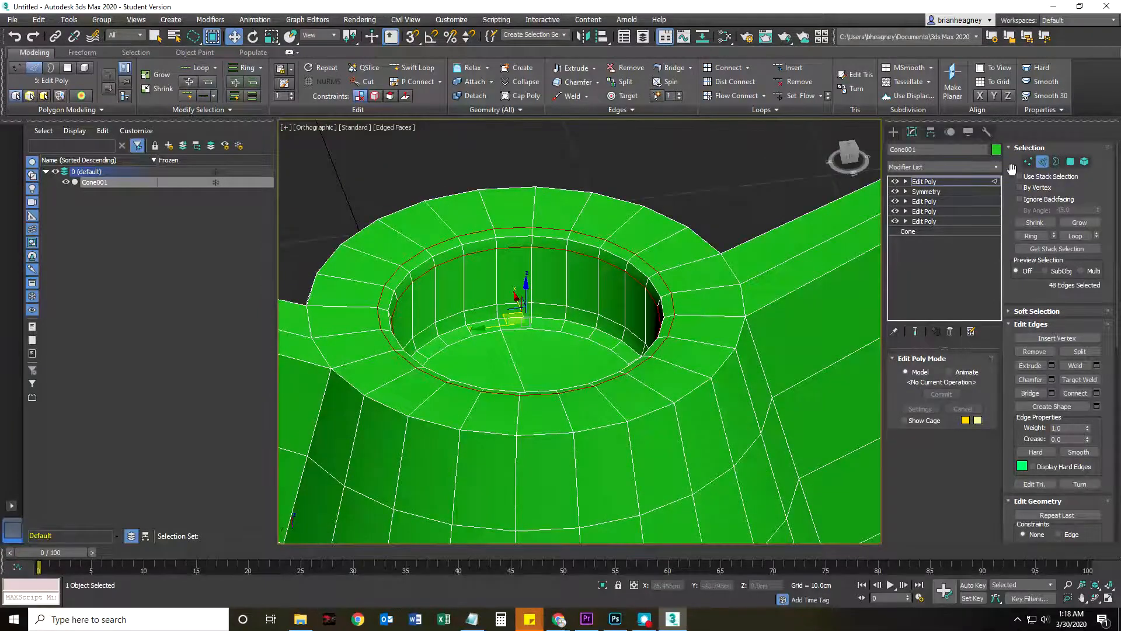
click(1042, 162)
click(1071, 161)
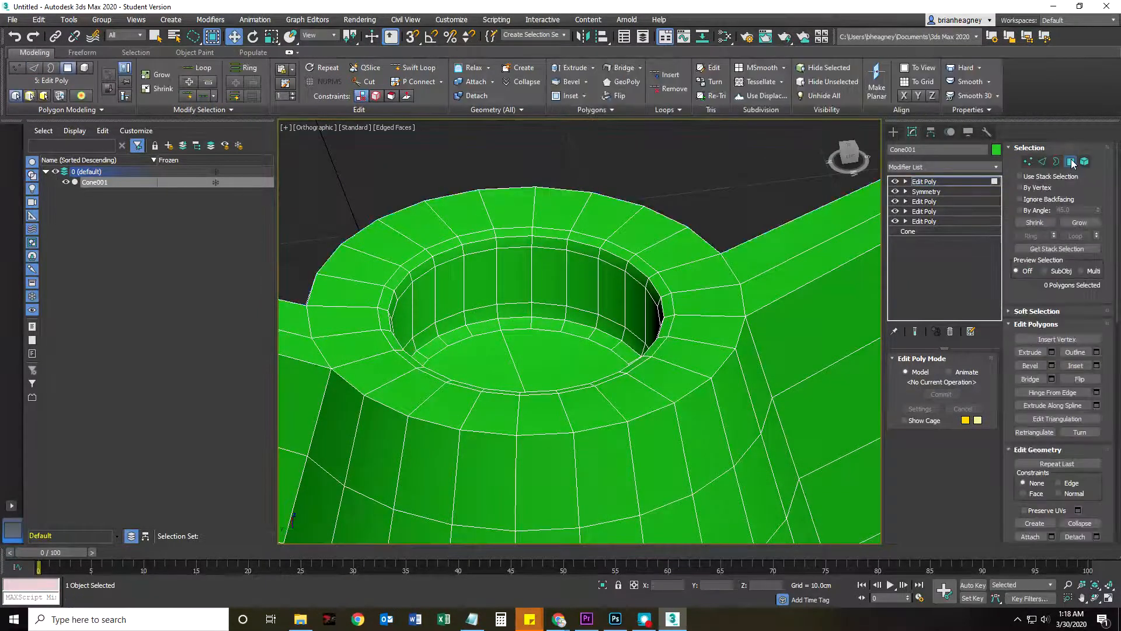
scroll(564, 322, down, 5)
middle_drag(572, 325, 531, 286)
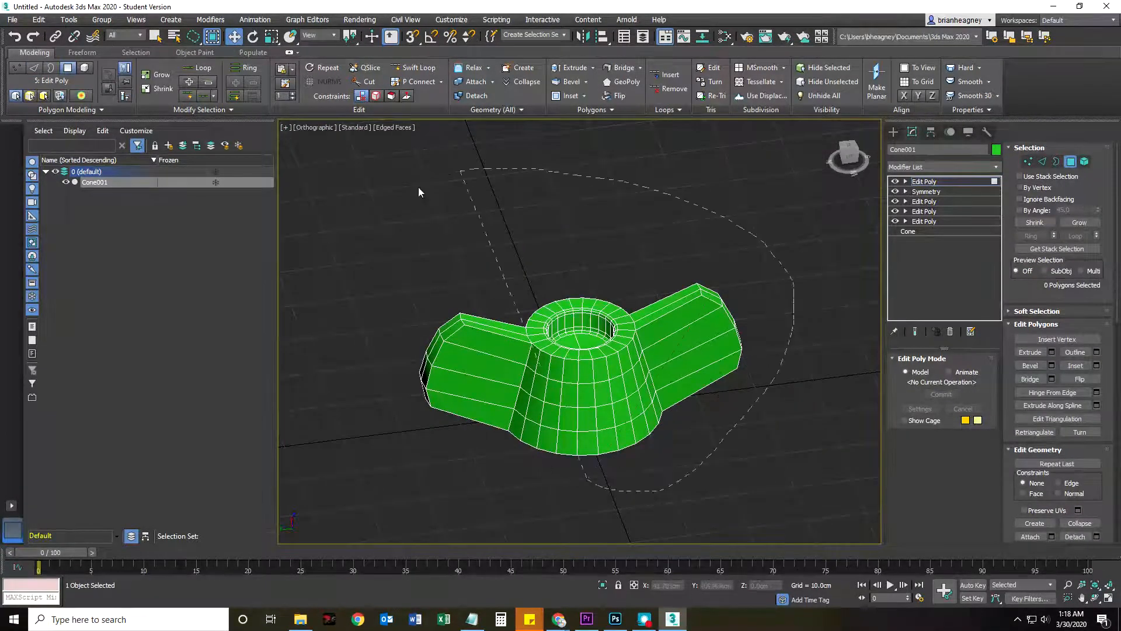
drag(418, 192, 435, 181)
Step: Clear every smoothing group on the selected polygons, put them all in smoothing group 1, and drop the selection
scroll(1088, 488, down, 5)
scroll(1089, 488, down, 5)
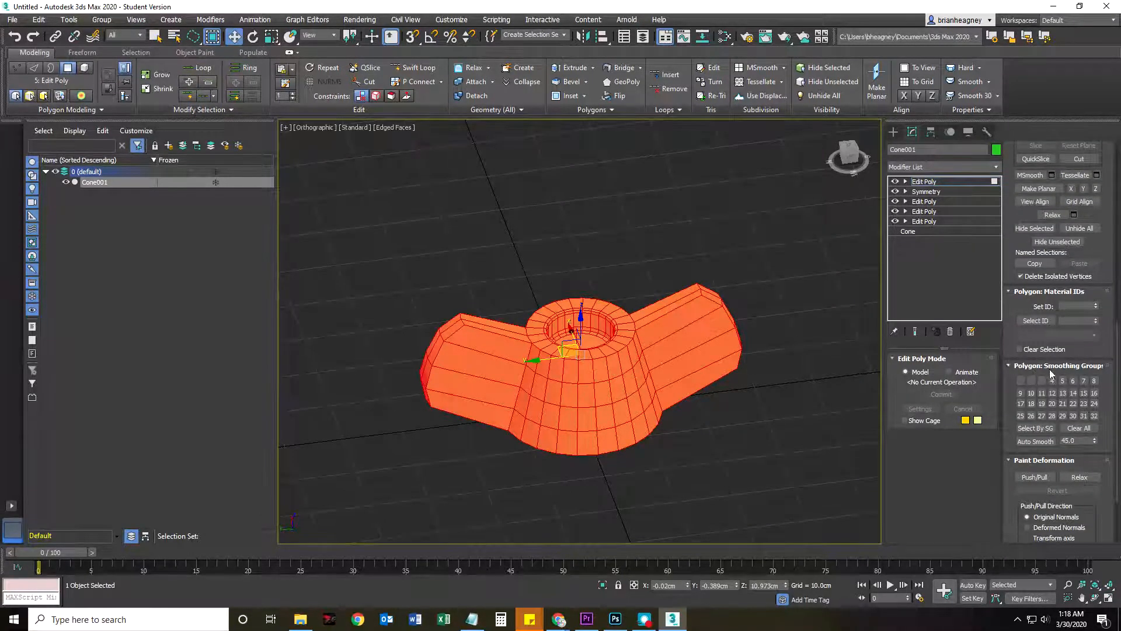
click(1078, 428)
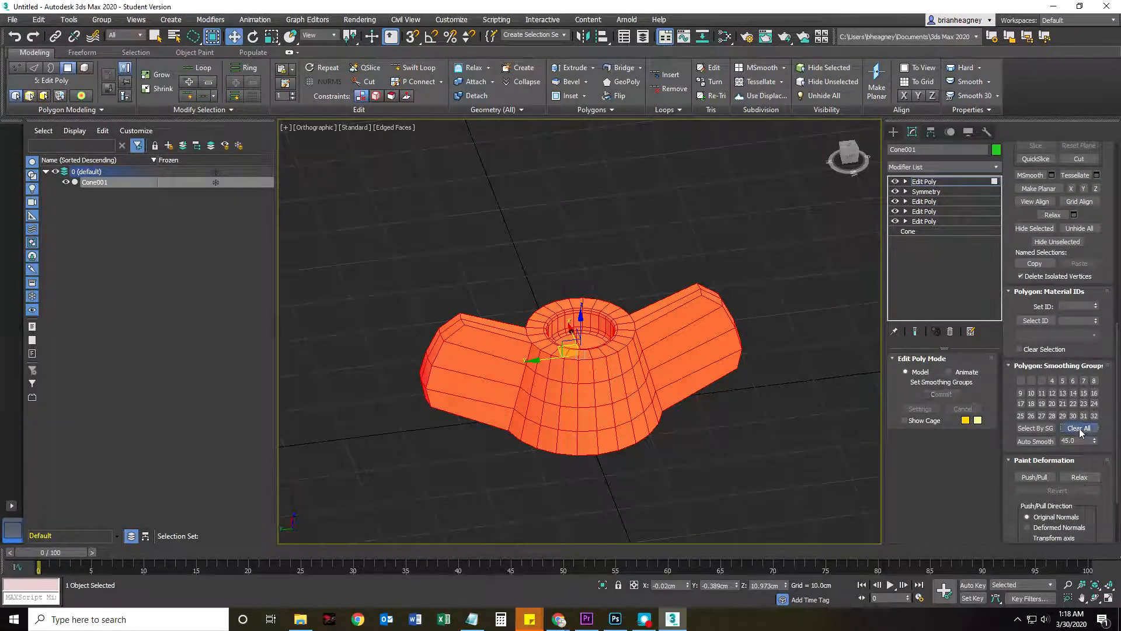
click(1020, 381)
click(770, 421)
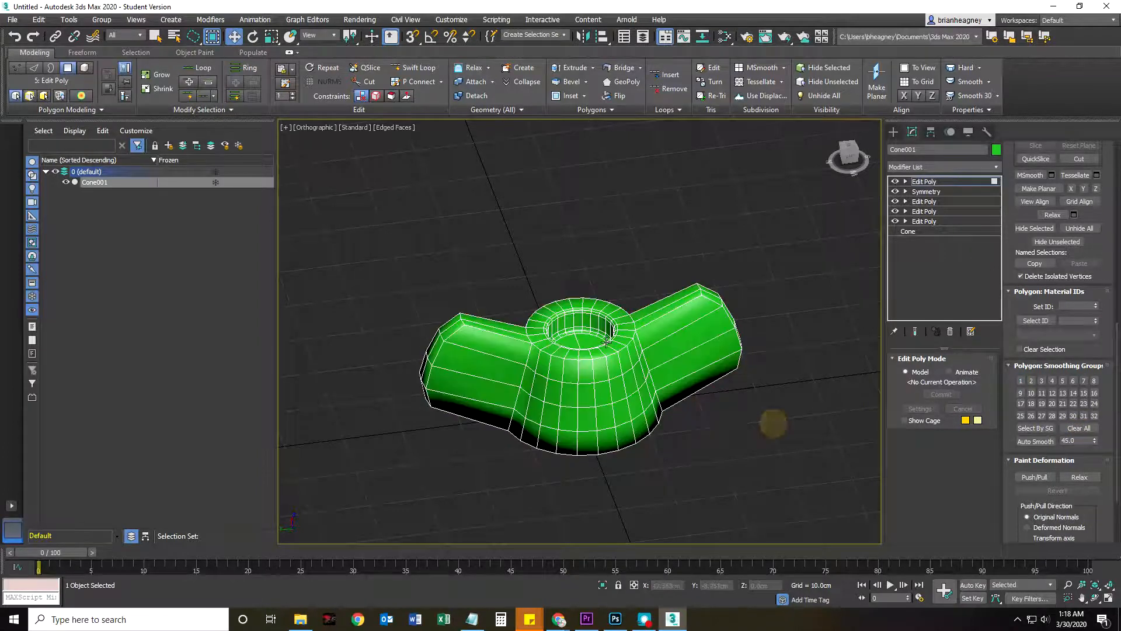
Step: Hide the edge lines and examine the smoothed shading of the chamfered hole rim, body and wings from several angles
scroll(602, 374, up, 6)
scroll(602, 375, up, 2)
key(F4)
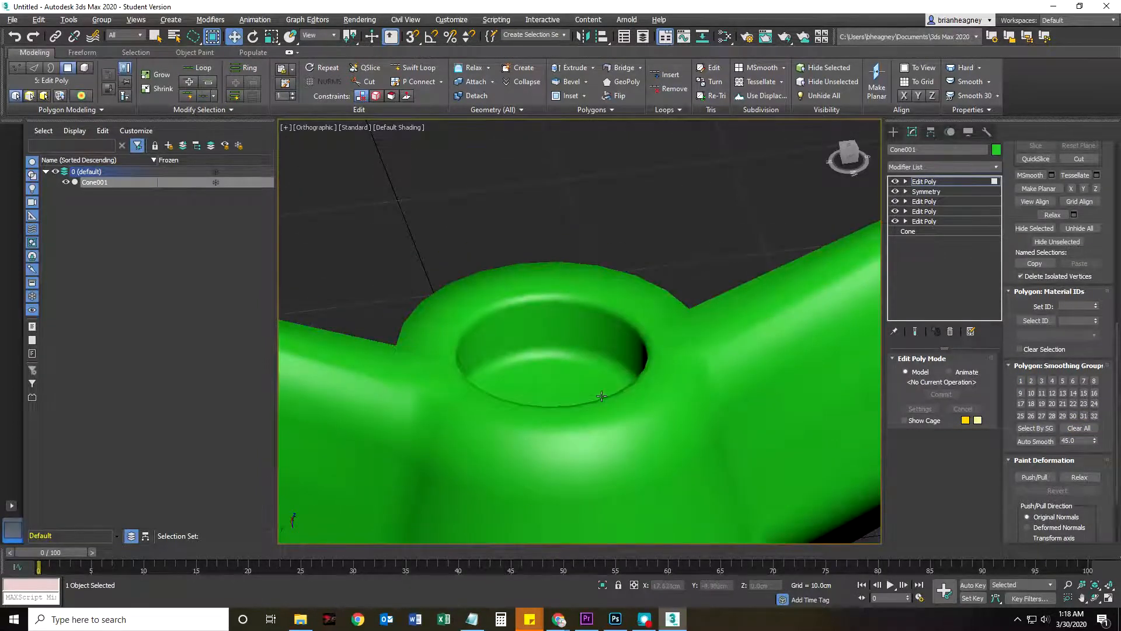
alt+middle_drag(604, 396, 593, 408)
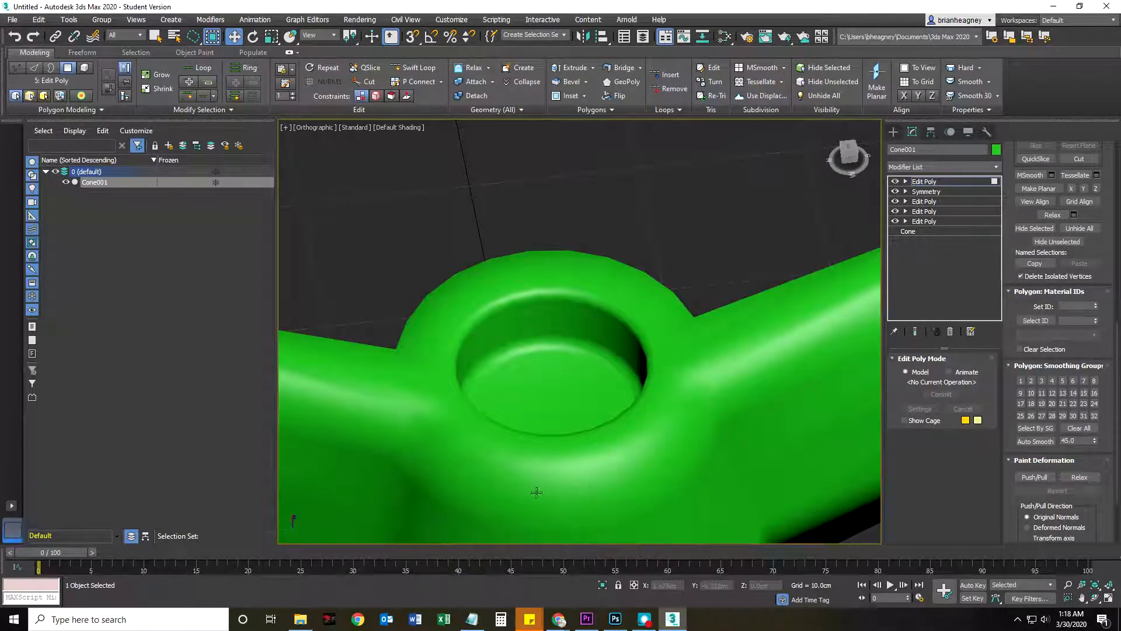
alt+middle_drag(537, 492, 648, 362)
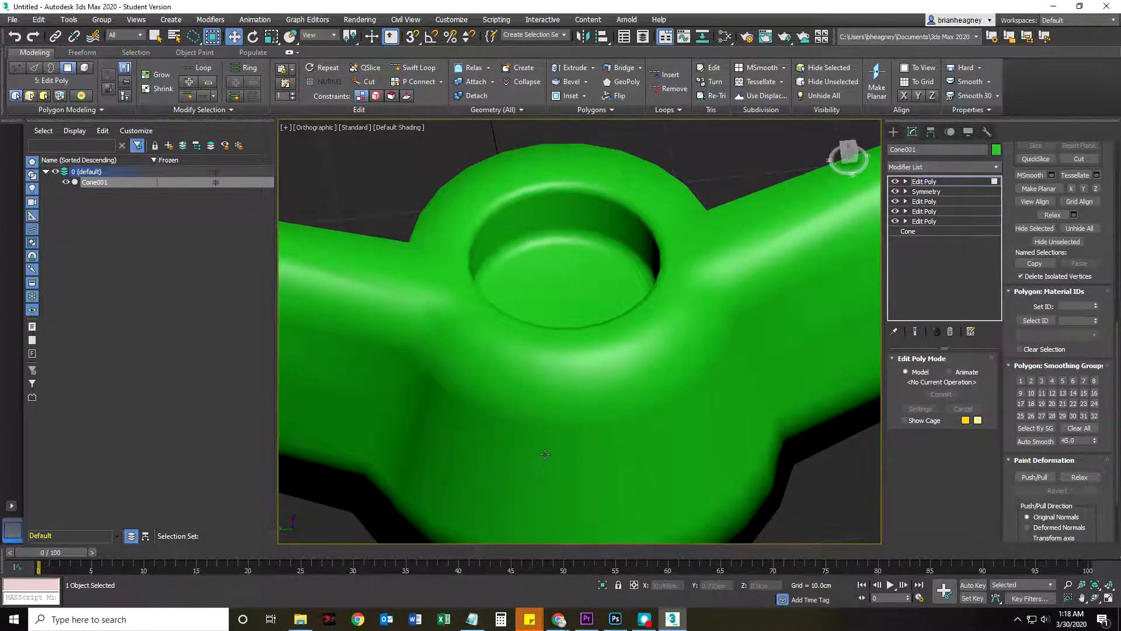
alt+middle_drag(546, 452, 650, 294)
scroll(602, 413, down, 5)
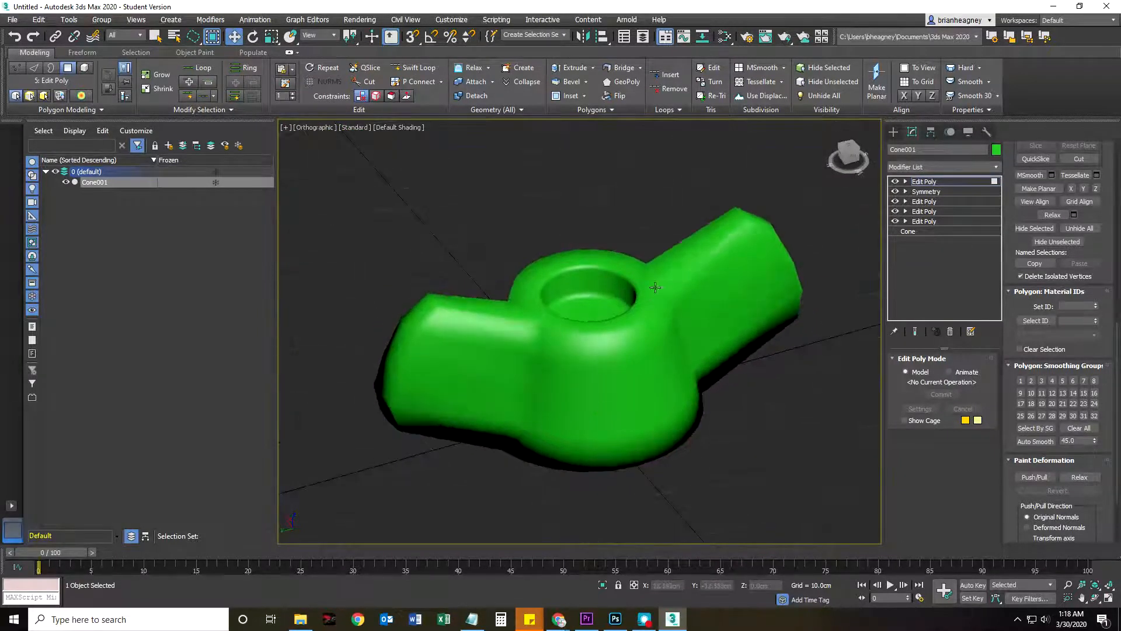
scroll(593, 411, up, 5)
scroll(594, 388, down, 5)
alt+middle_drag(580, 363, 712, 309)
alt+middle_drag(650, 383, 681, 394)
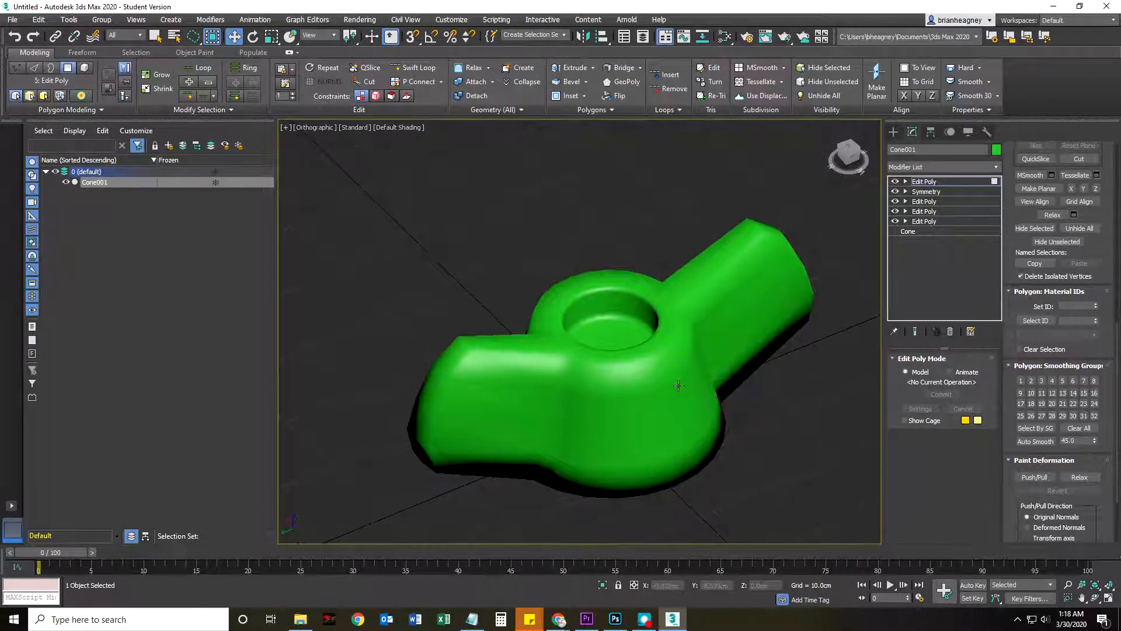
alt+middle_drag(591, 437, 668, 444)
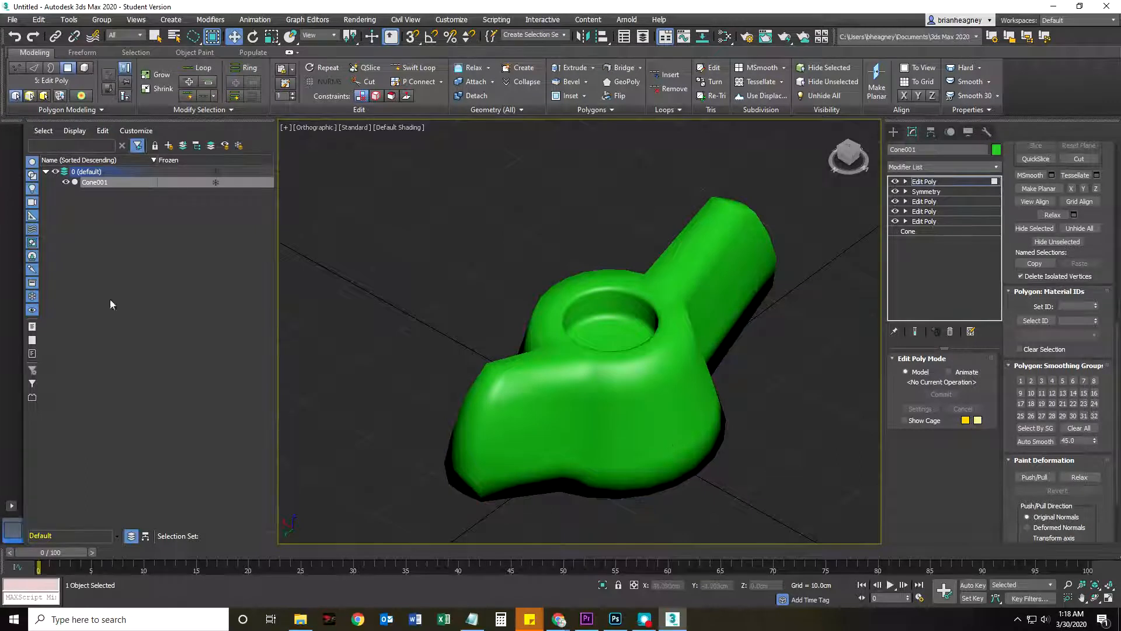